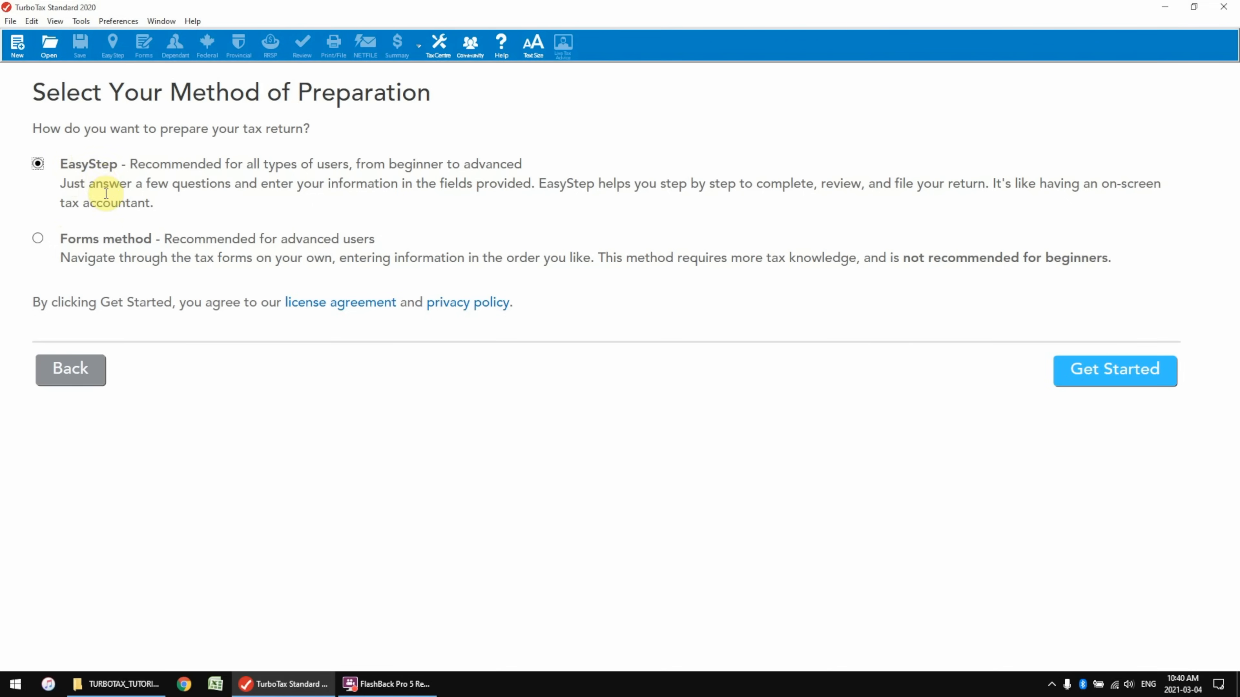
Start an EasyStep return and continue past the Return Limit Information notice
click(1125, 380)
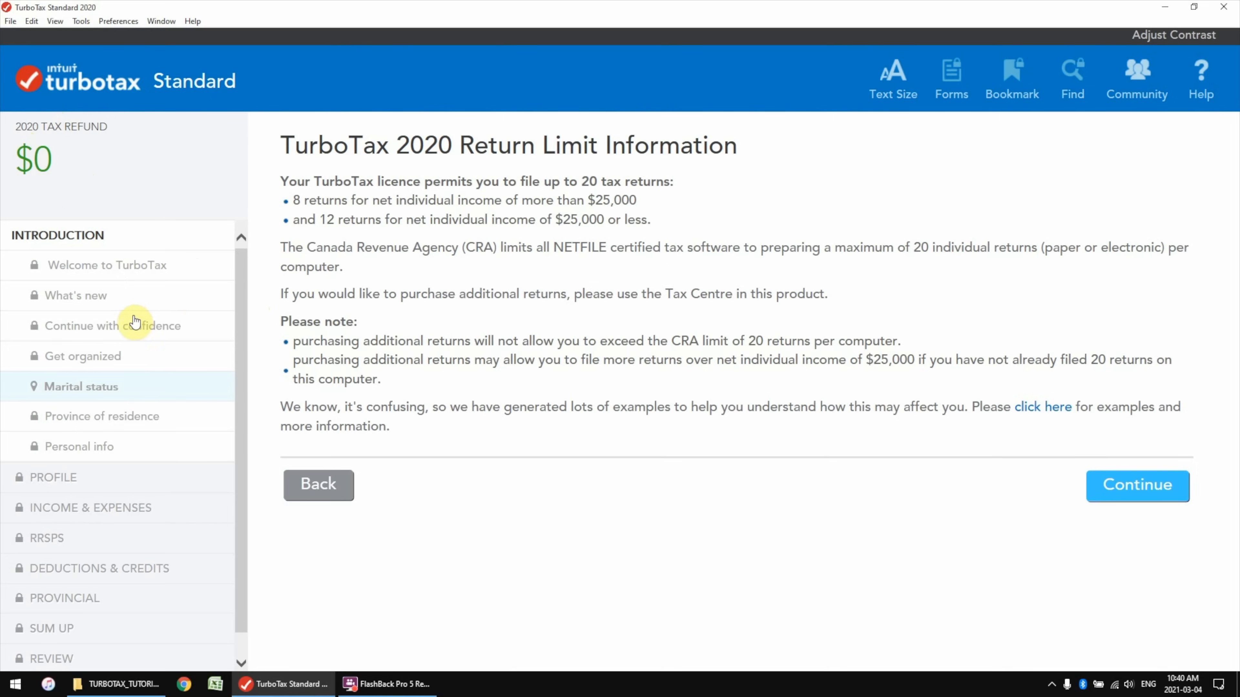
scroll(120, 355, down, 1)
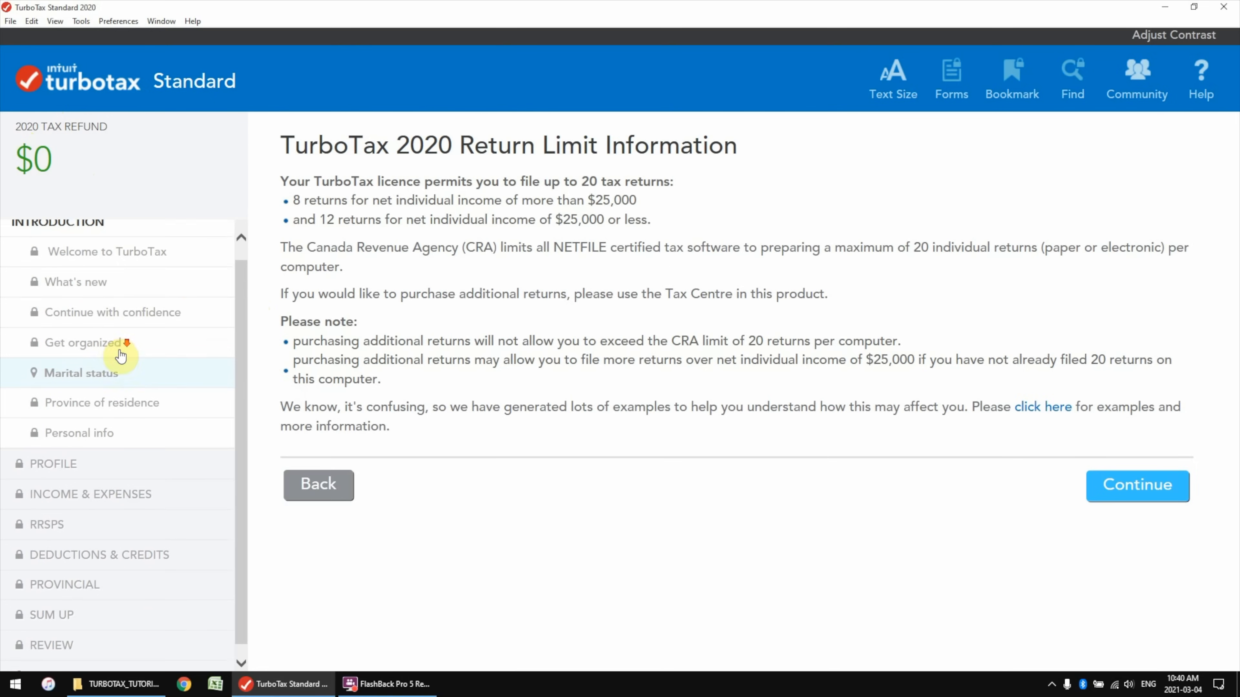
scroll(121, 367, up, 1)
scroll(59, 493, down, 1)
scroll(61, 503, up, 1)
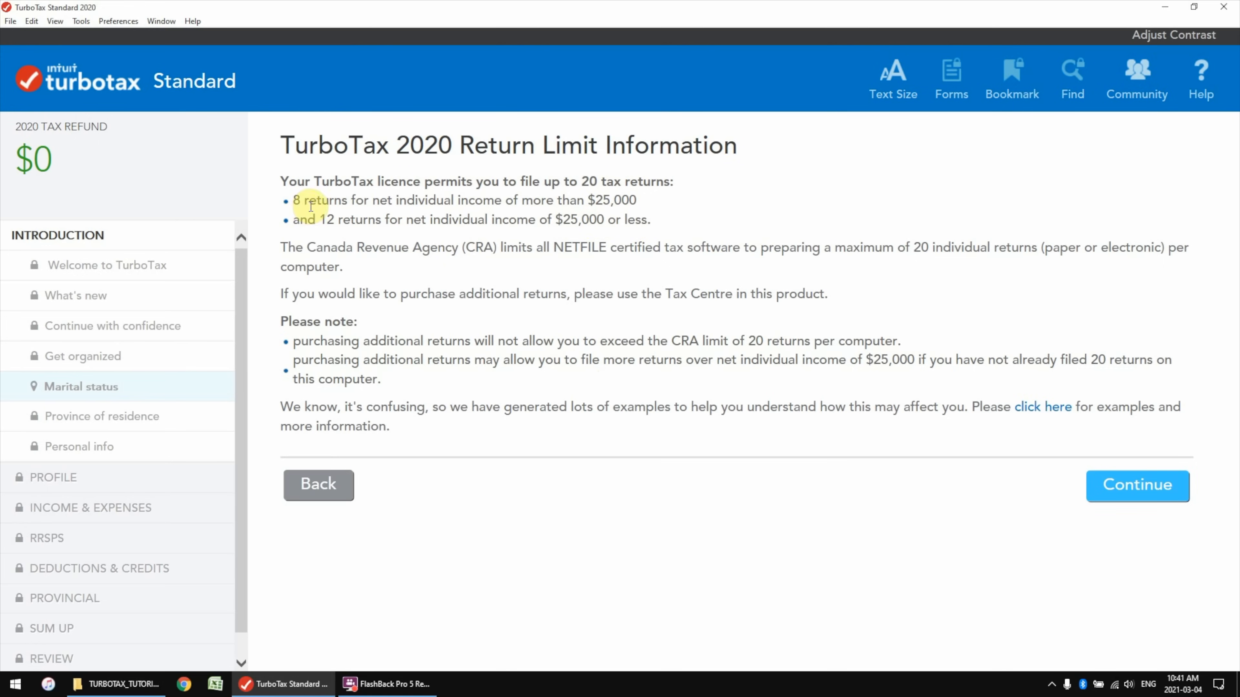
click(1118, 486)
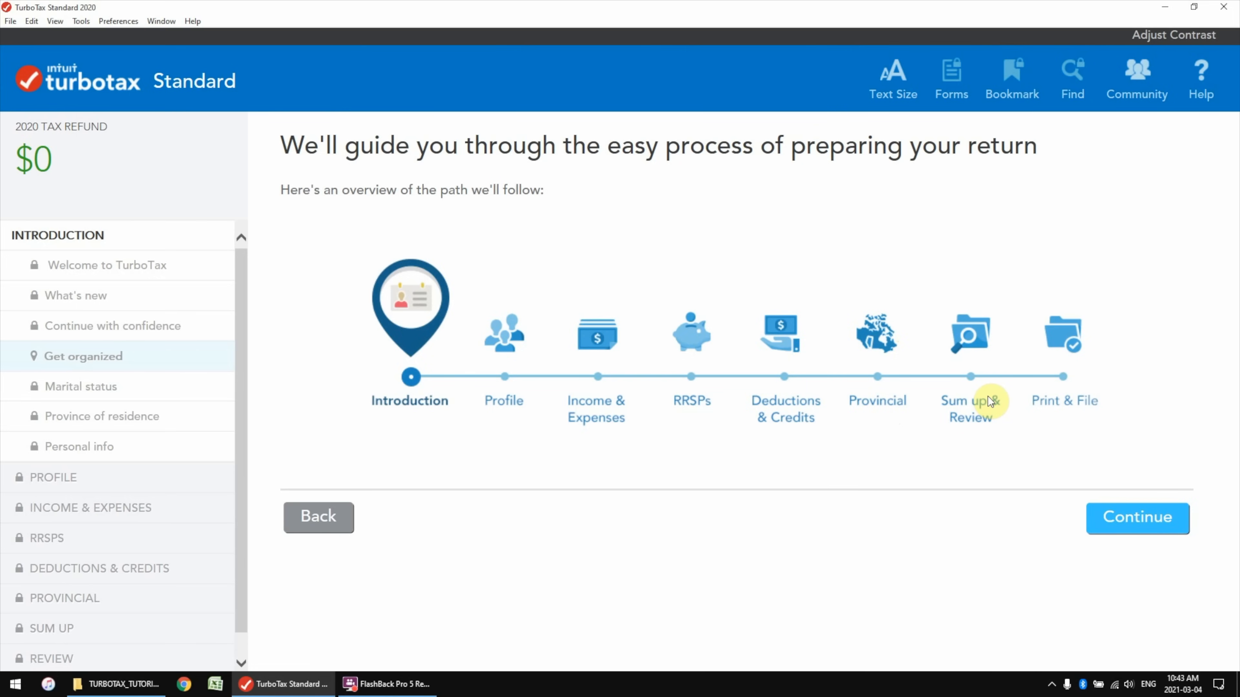
Set marital status to Single and province of residence to Ontario
click(1138, 521)
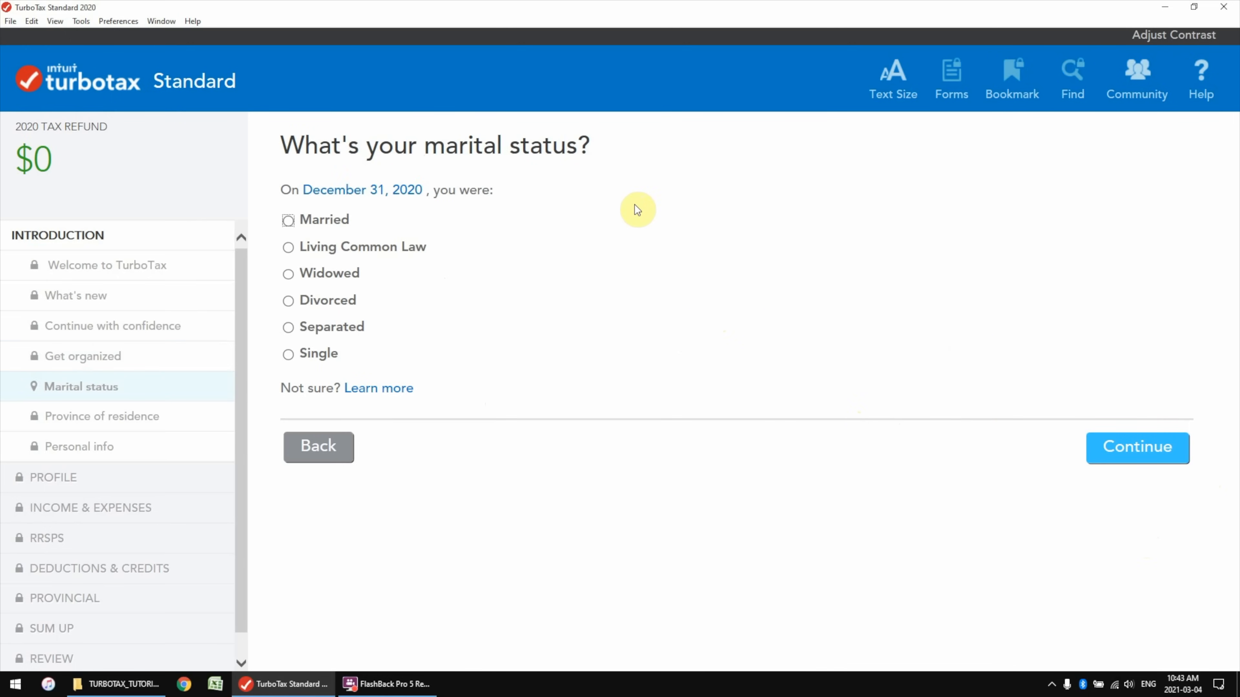
click(288, 355)
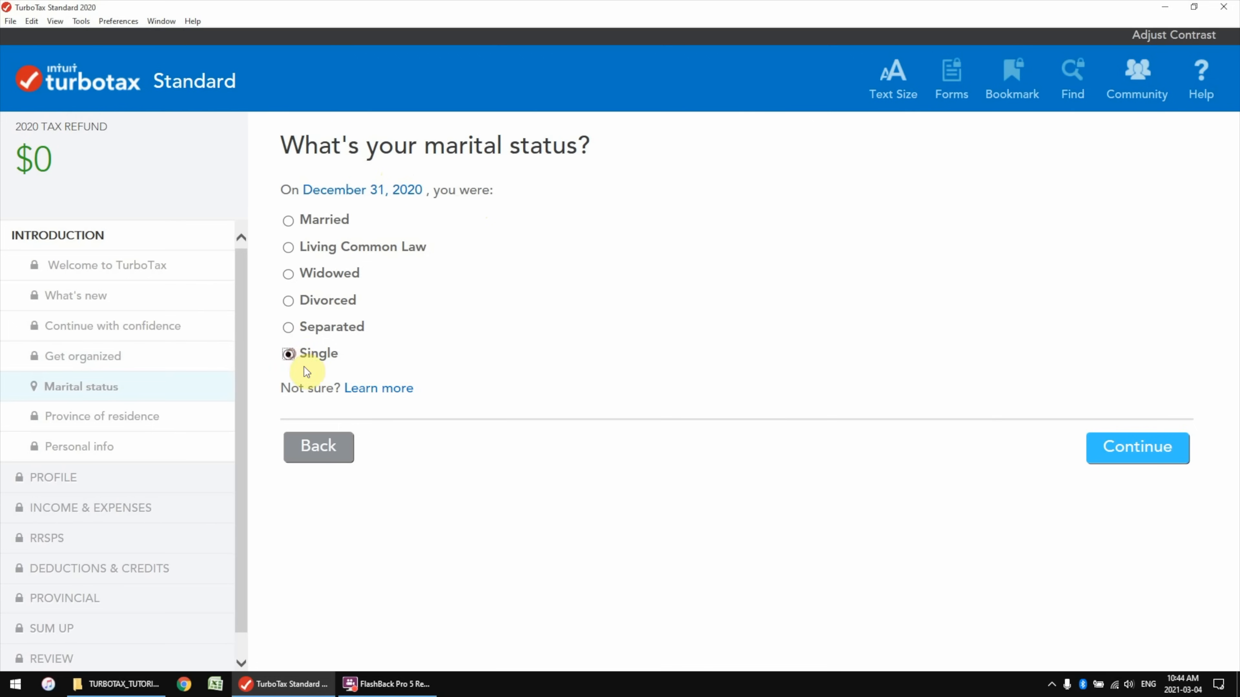
click(1132, 452)
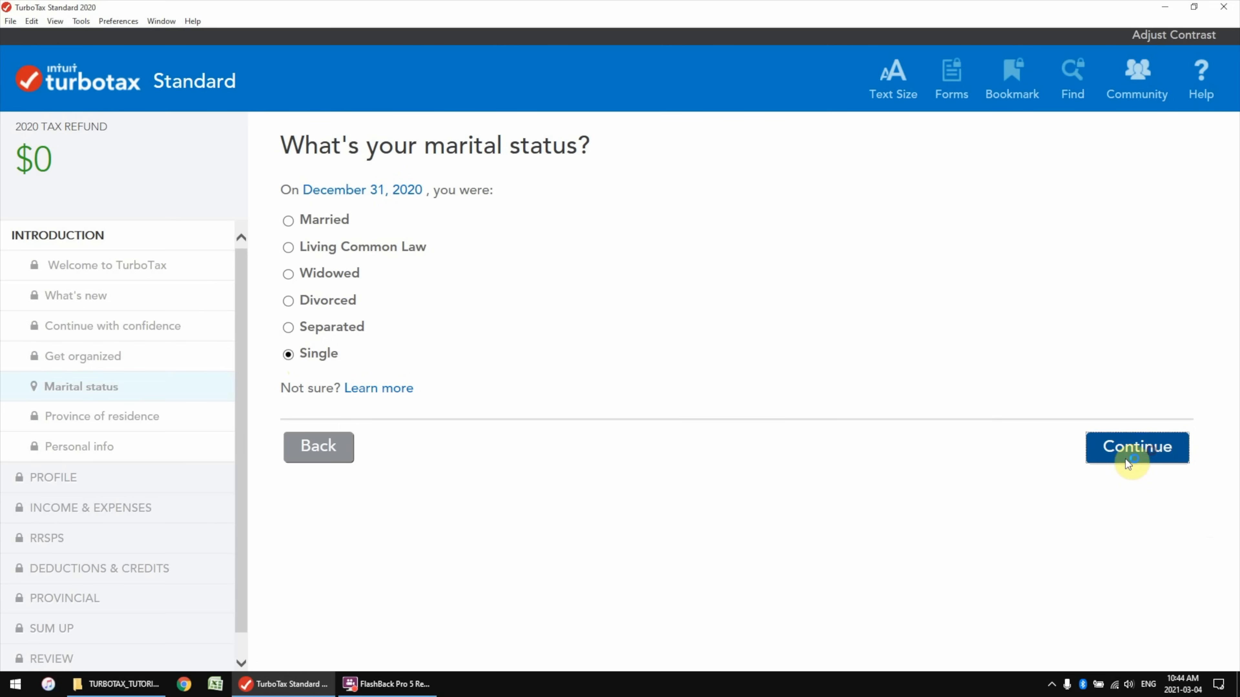
click(470, 272)
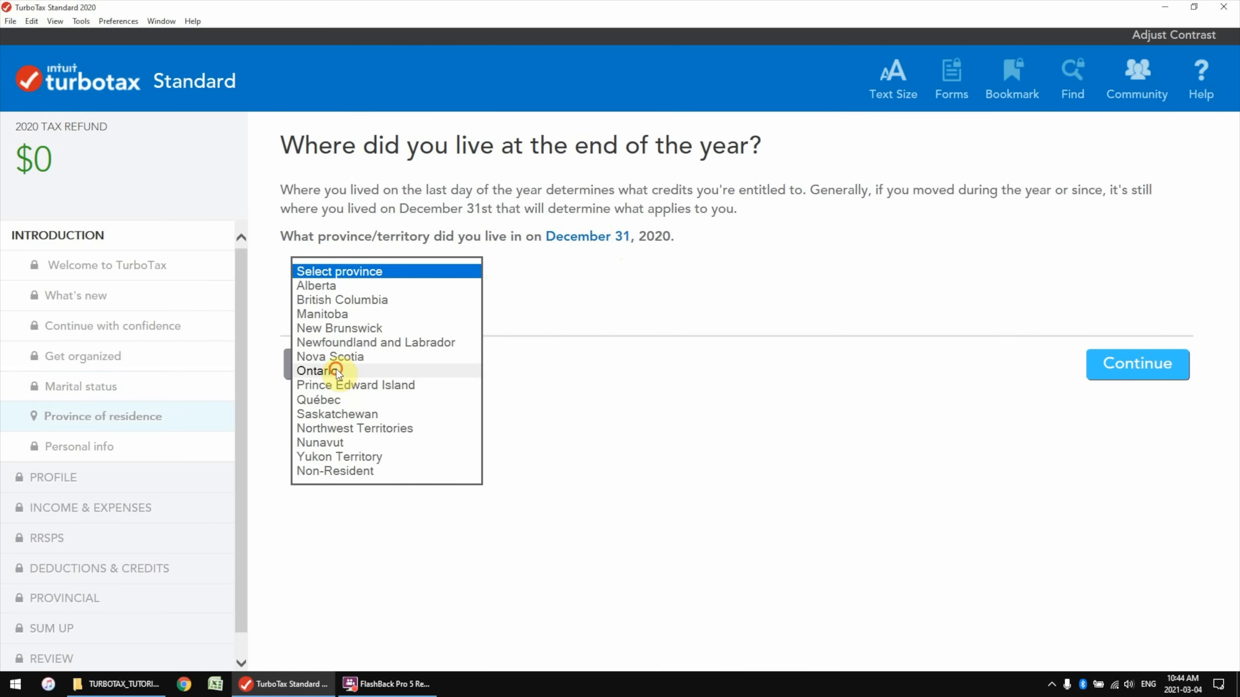
click(344, 363)
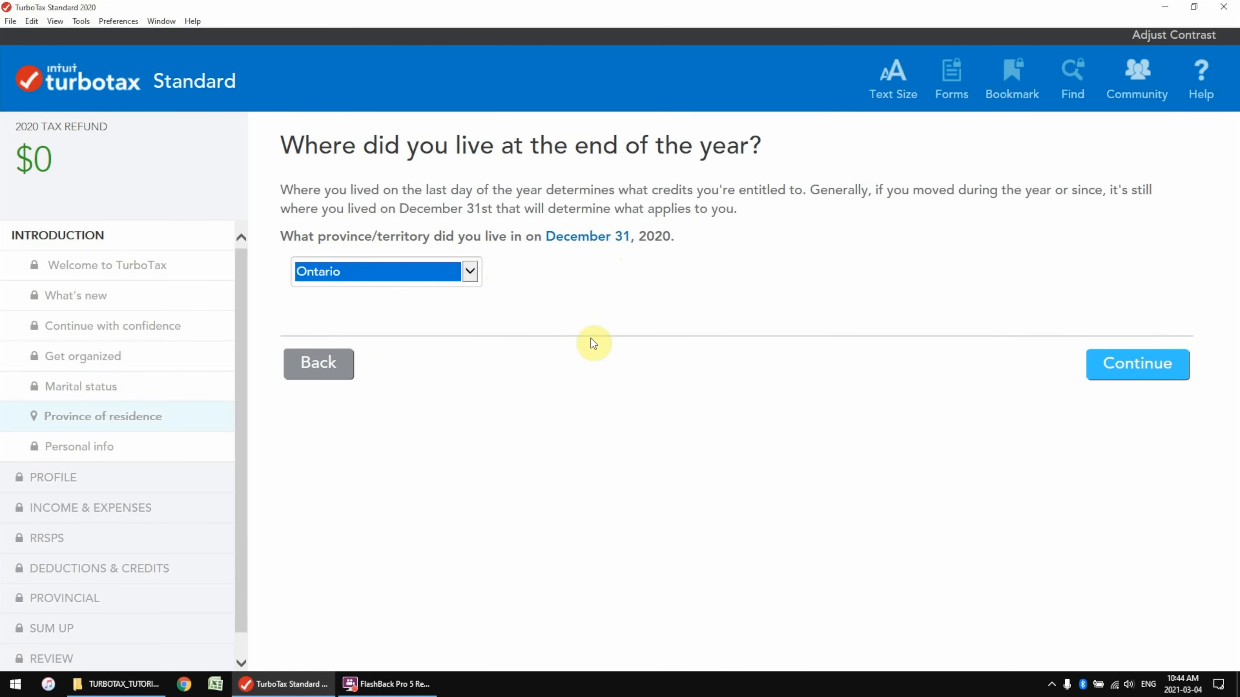
click(1107, 364)
Fill in personal information: title Mr, first and last name, birth date, SIN and e-mail address
click(588, 189)
click(542, 205)
click(540, 224)
text(ADRIAN)
click(605, 257)
text(TEESHIRT)
click(1005, 264)
text(28/)
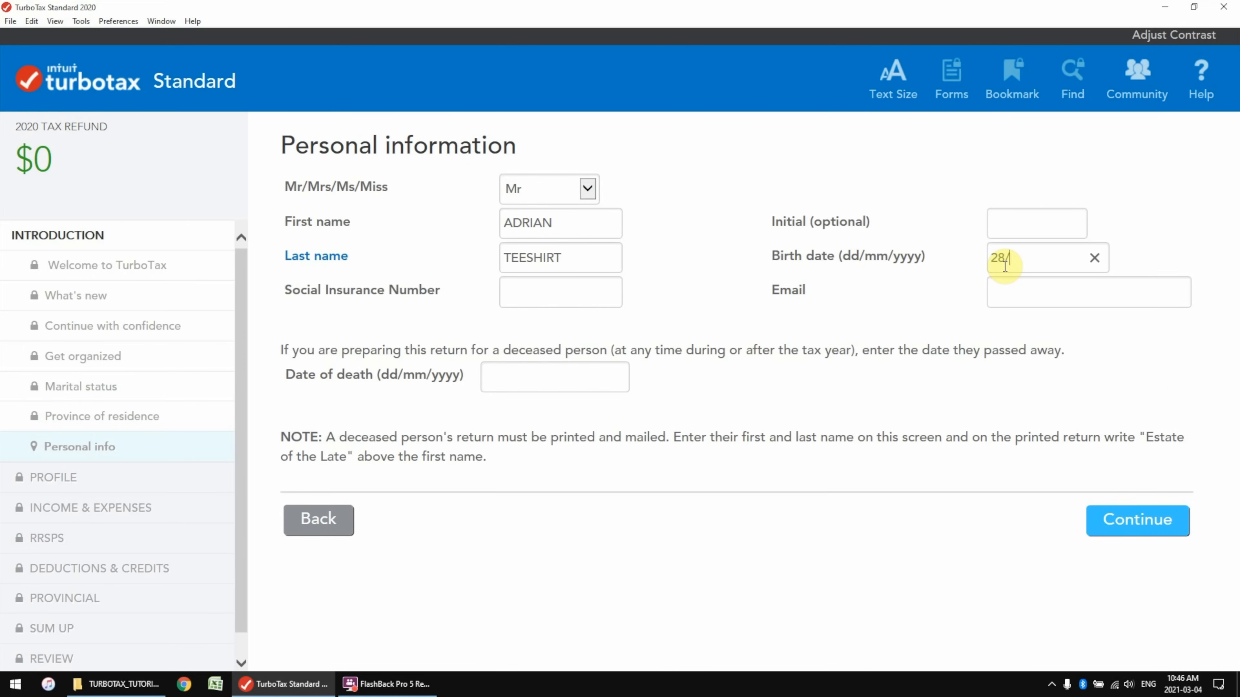
text(09/1990)
key(Tab)
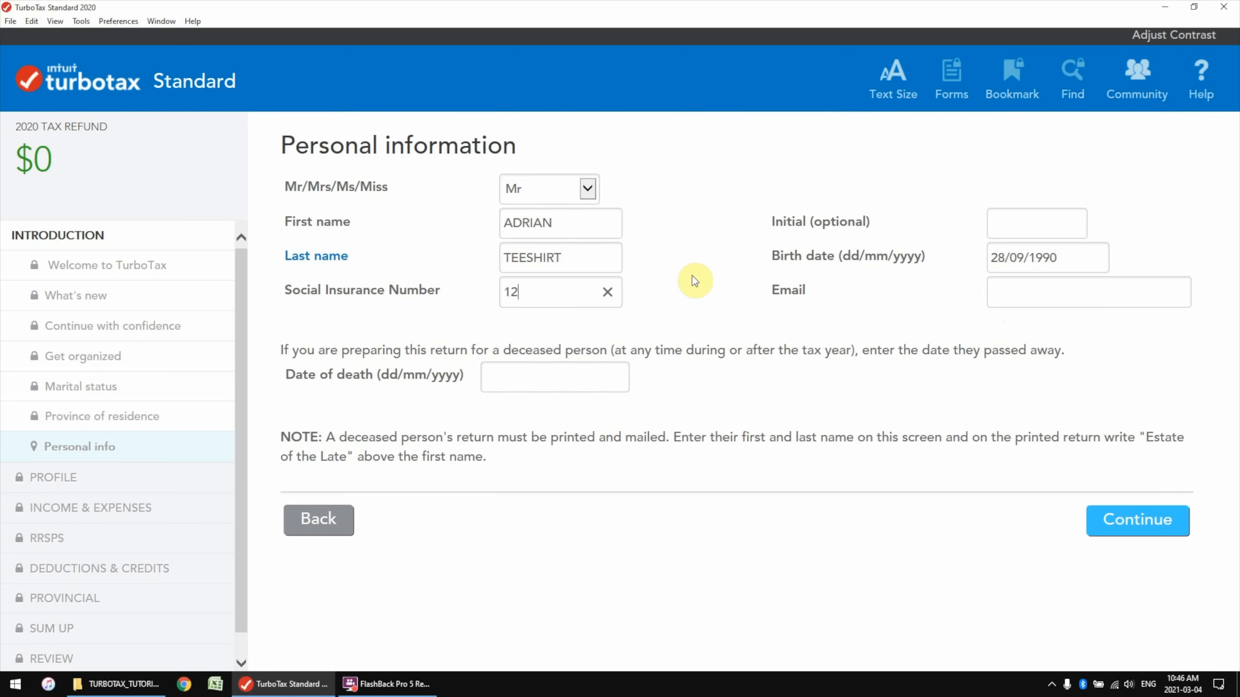
text(123 456 789)
click(1086, 305)
click(1123, 520)
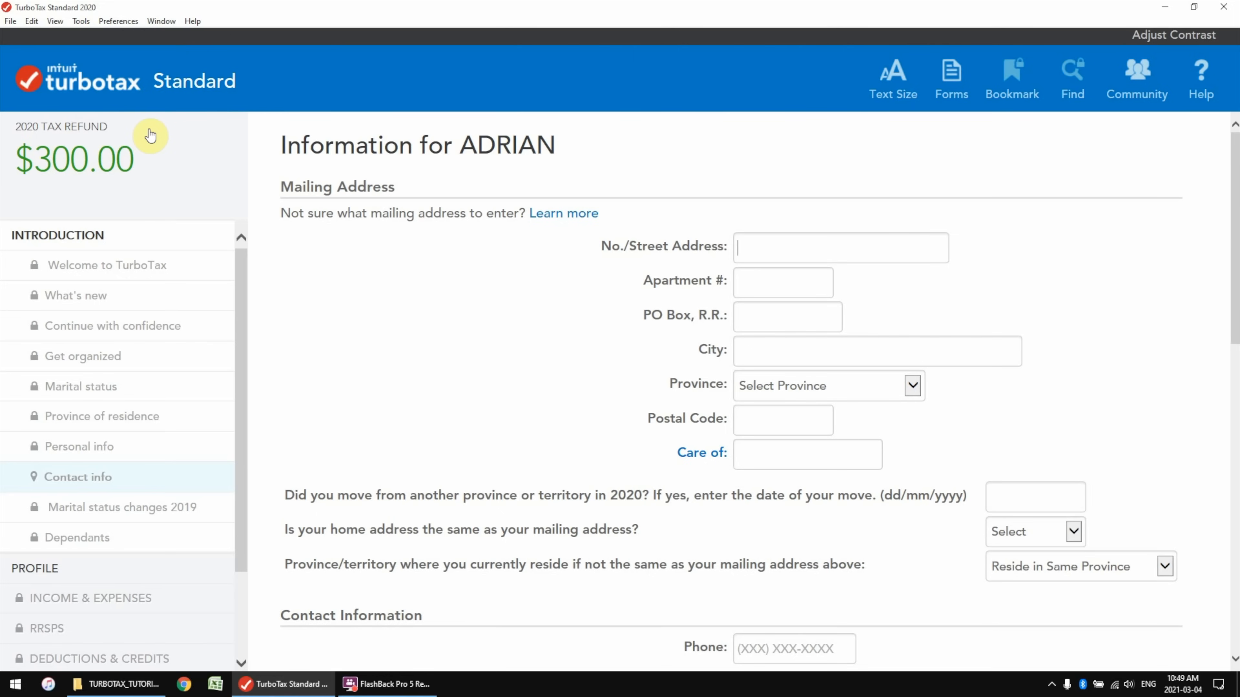
Enter the mailing street address, city, Ontario province and postal code
text(123 CANADIAN DRIVE)
key(Tab)
key(Tab)
key(Tab)
text(WATERLOO)
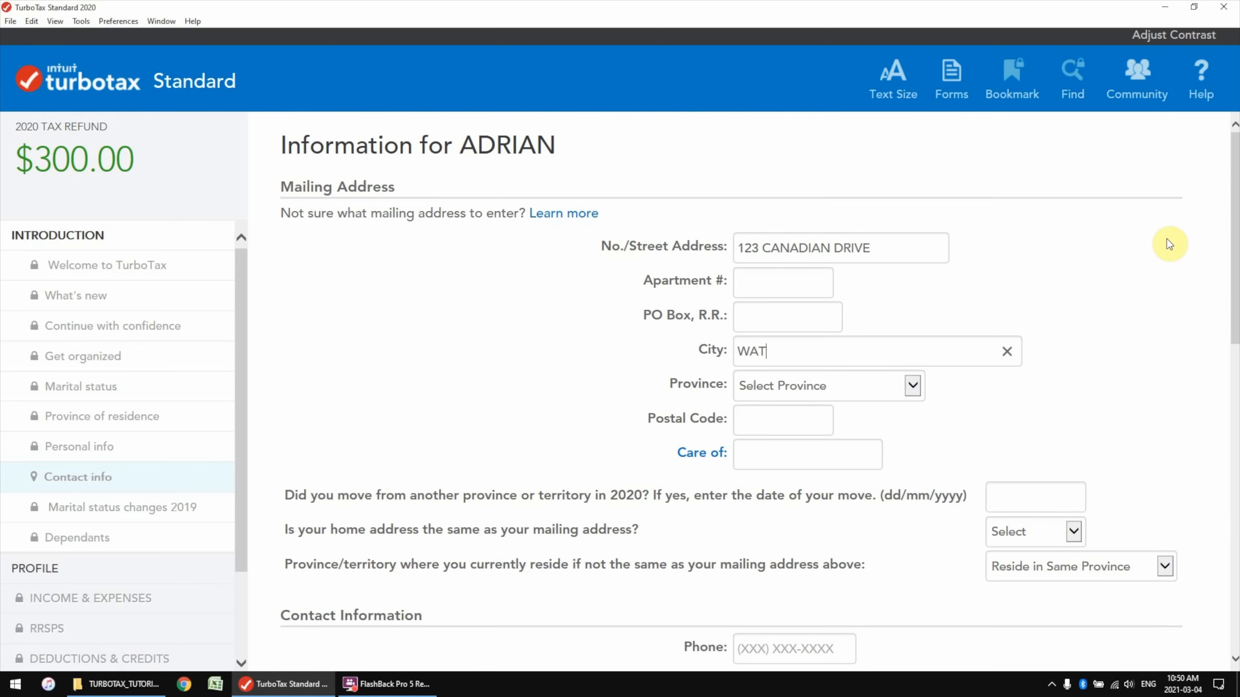
key(Tab)
key(o)
key(Tab)
text(N2H 5G5)
scroll(1073, 391, down, 2)
click(1035, 443)
Confirm the home address matches the mailing address and review the NETFILE Access Code section
click(1023, 470)
scroll(691, 368, down, 3)
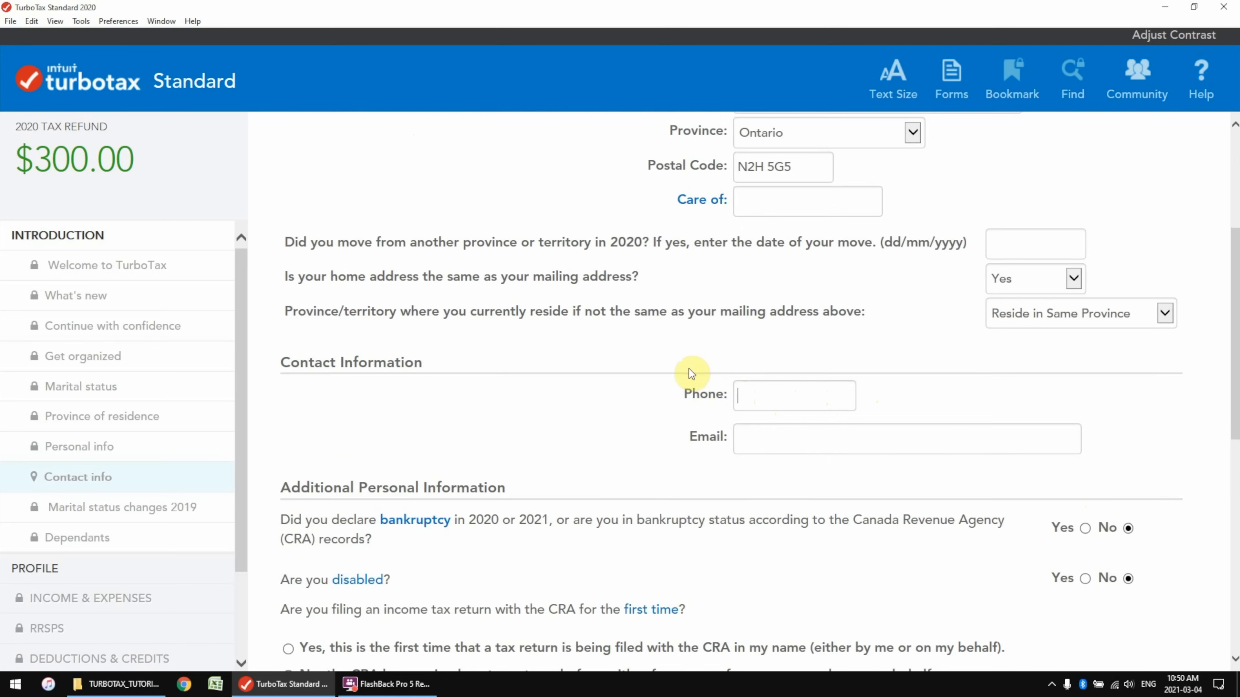
scroll(298, 427, down, 4)
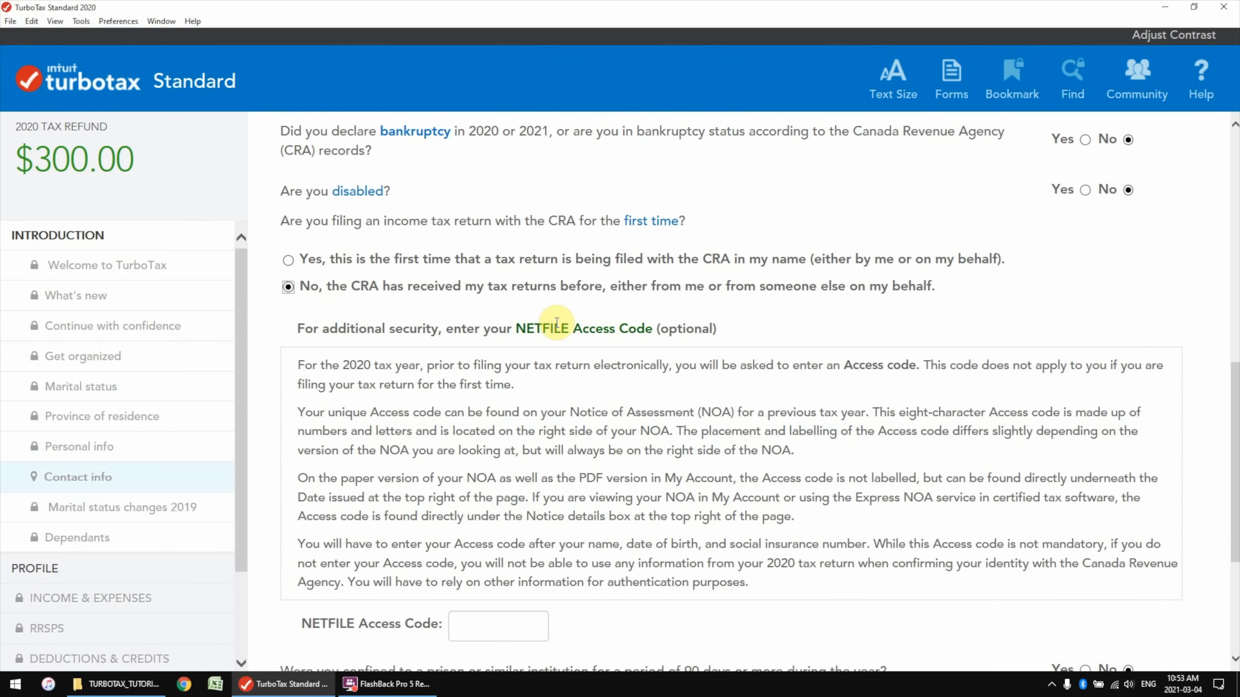
drag(517, 328, 653, 328)
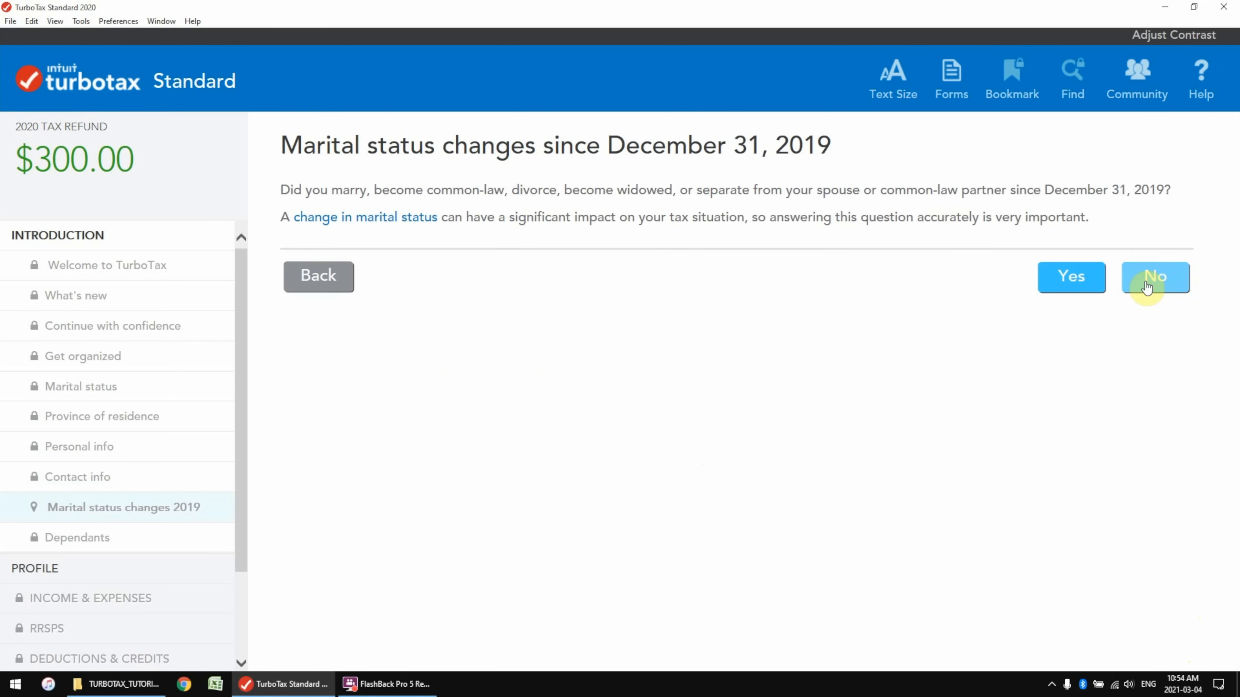
Answer No to marital status change, dependants and transferred tuition
click(1143, 285)
click(320, 295)
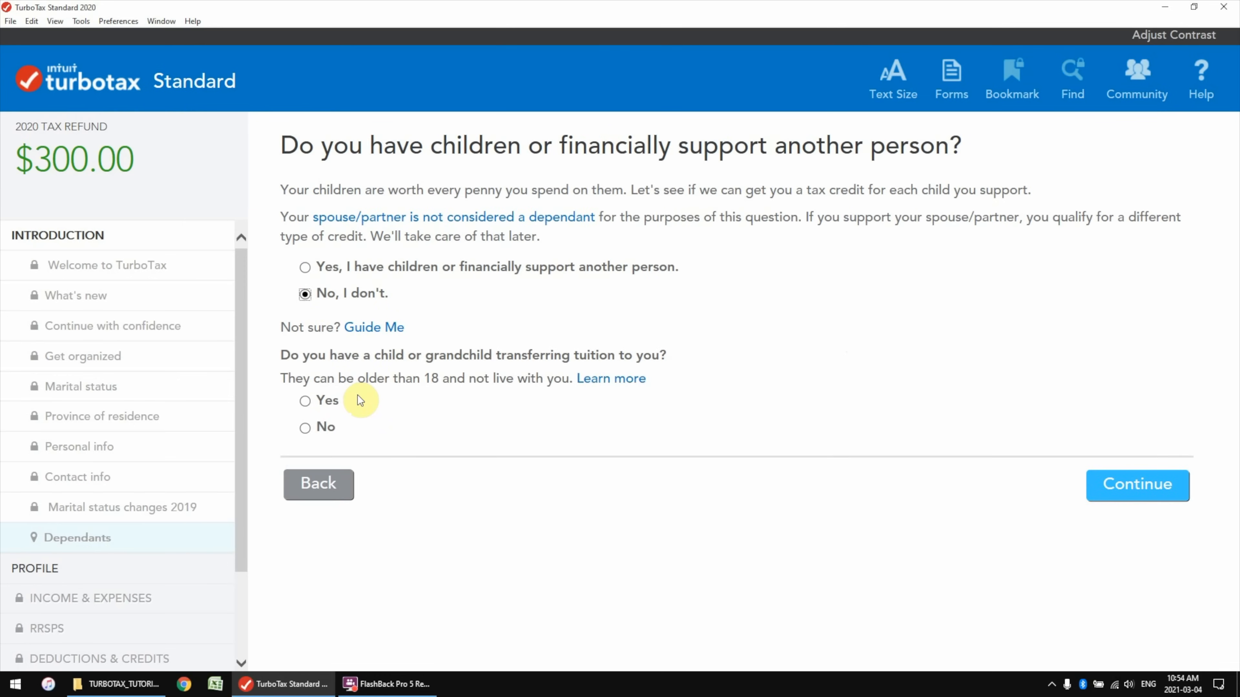
click(315, 430)
click(1136, 486)
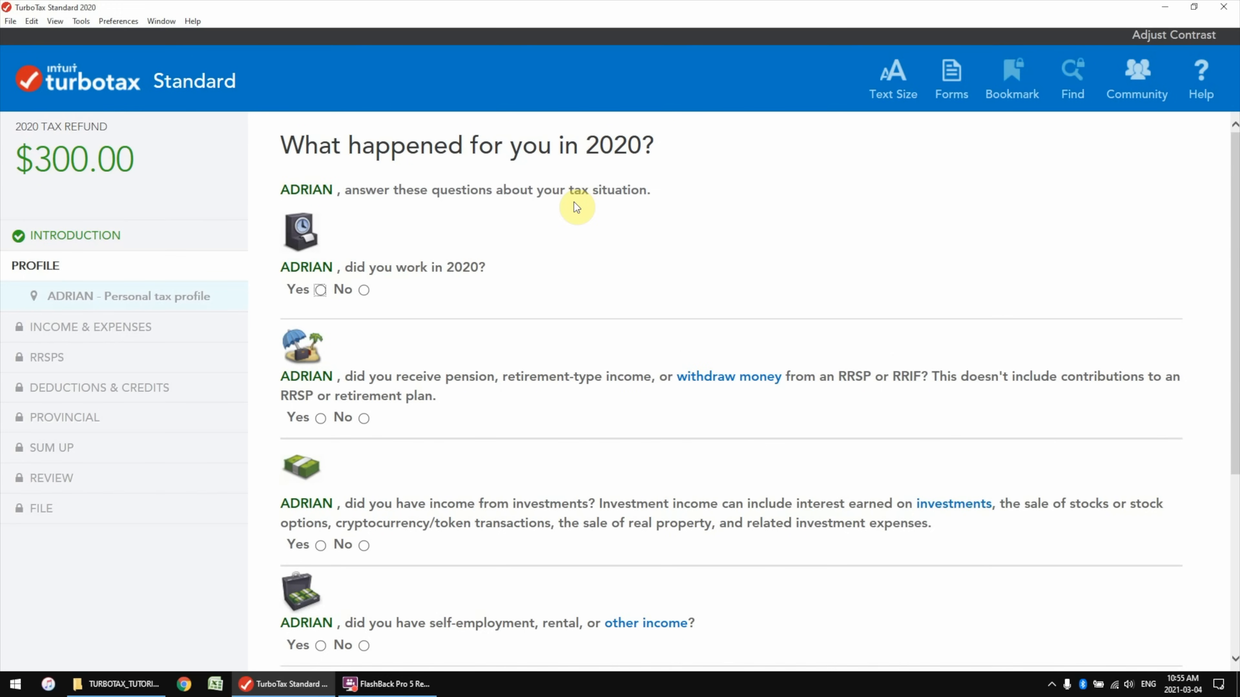
Declare 2020 employment income on a T4 with no special employment situations
click(320, 290)
click(306, 363)
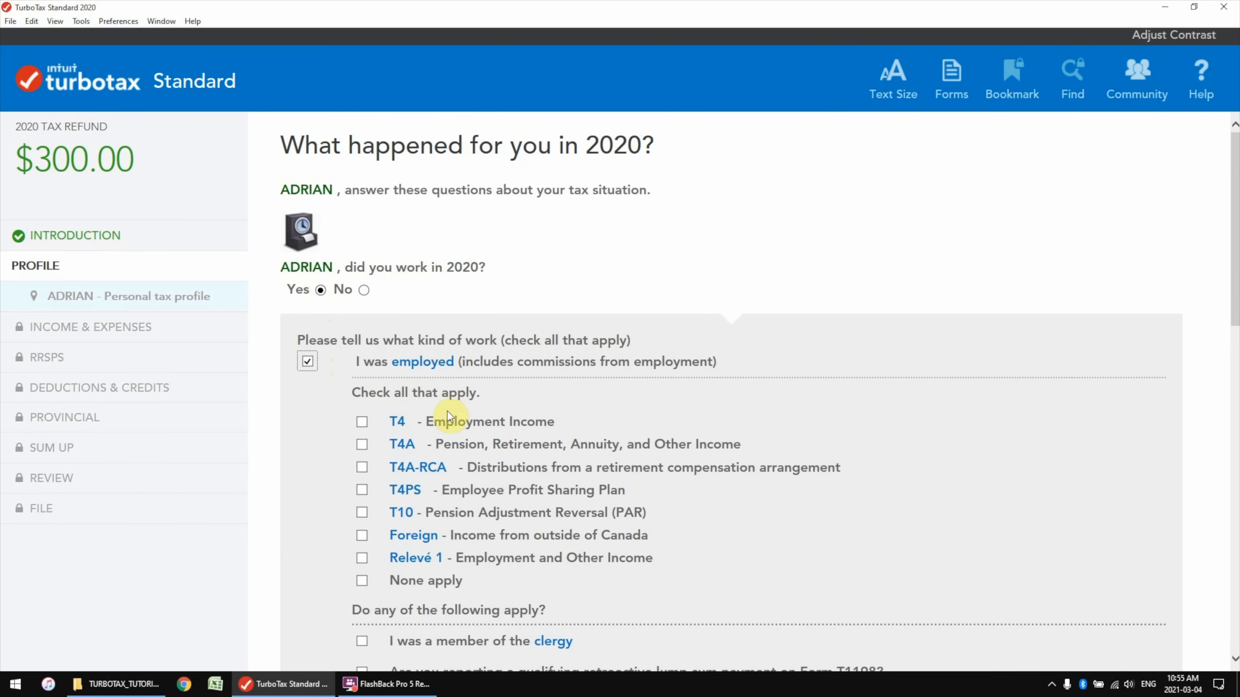
scroll(498, 412, down, 2)
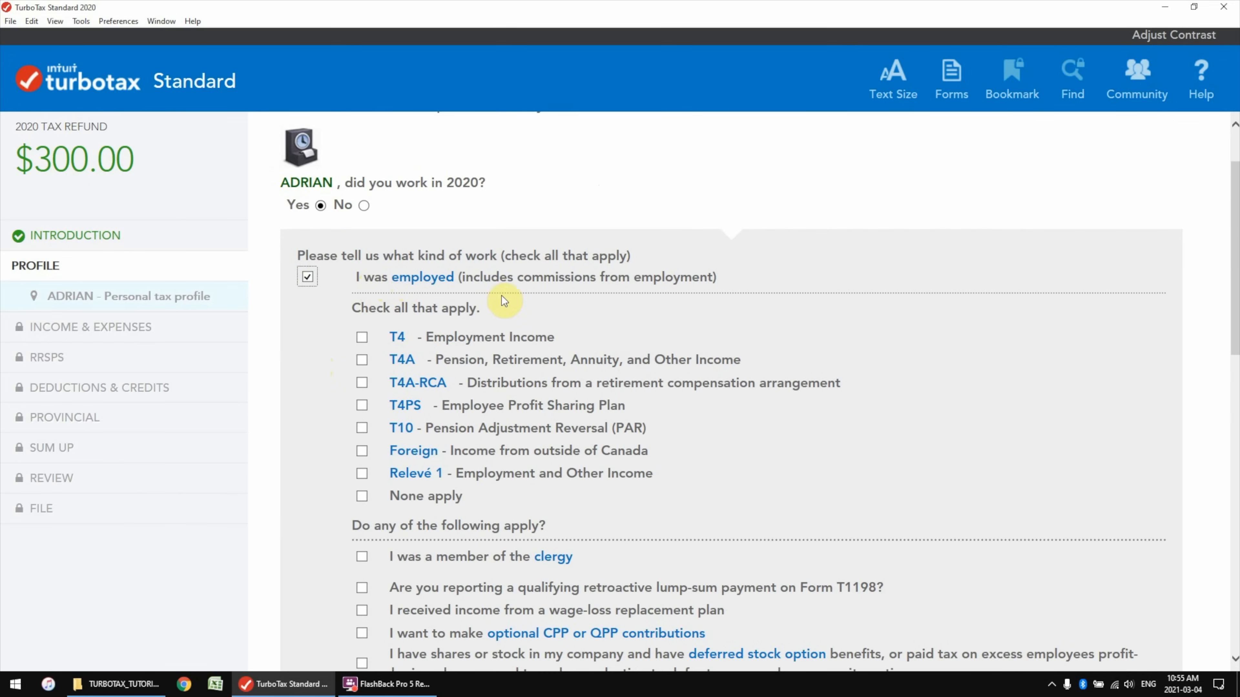
click(362, 336)
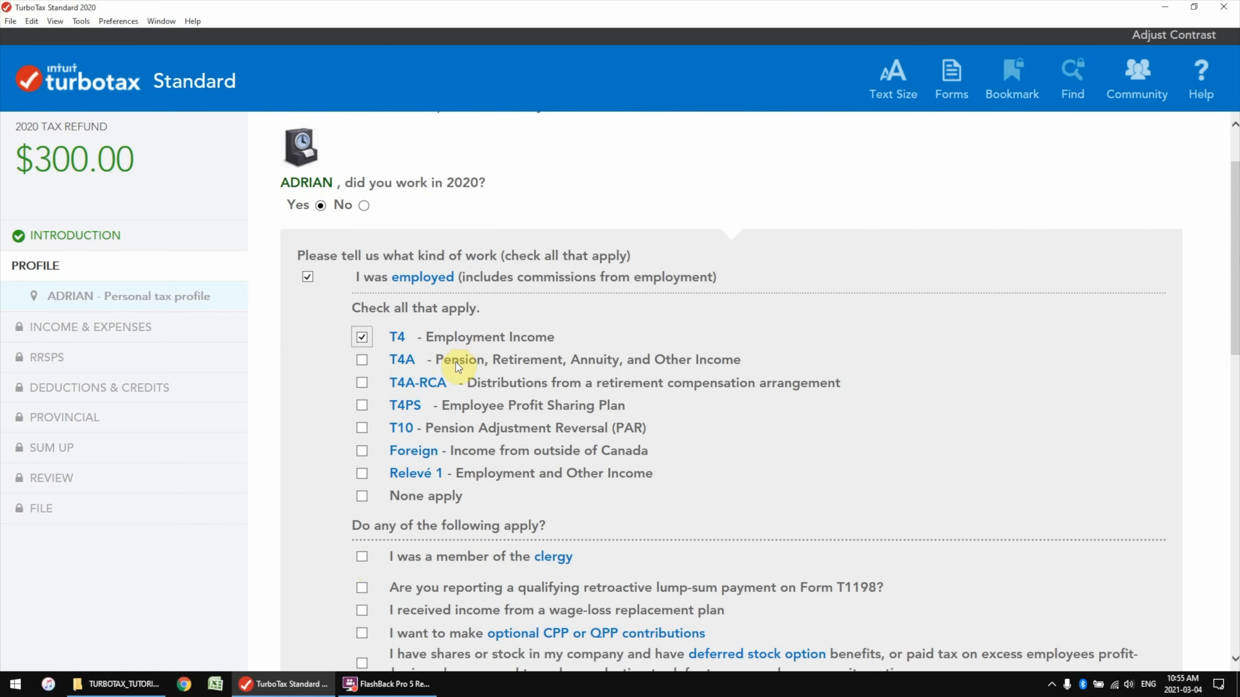
scroll(452, 381, down, 2)
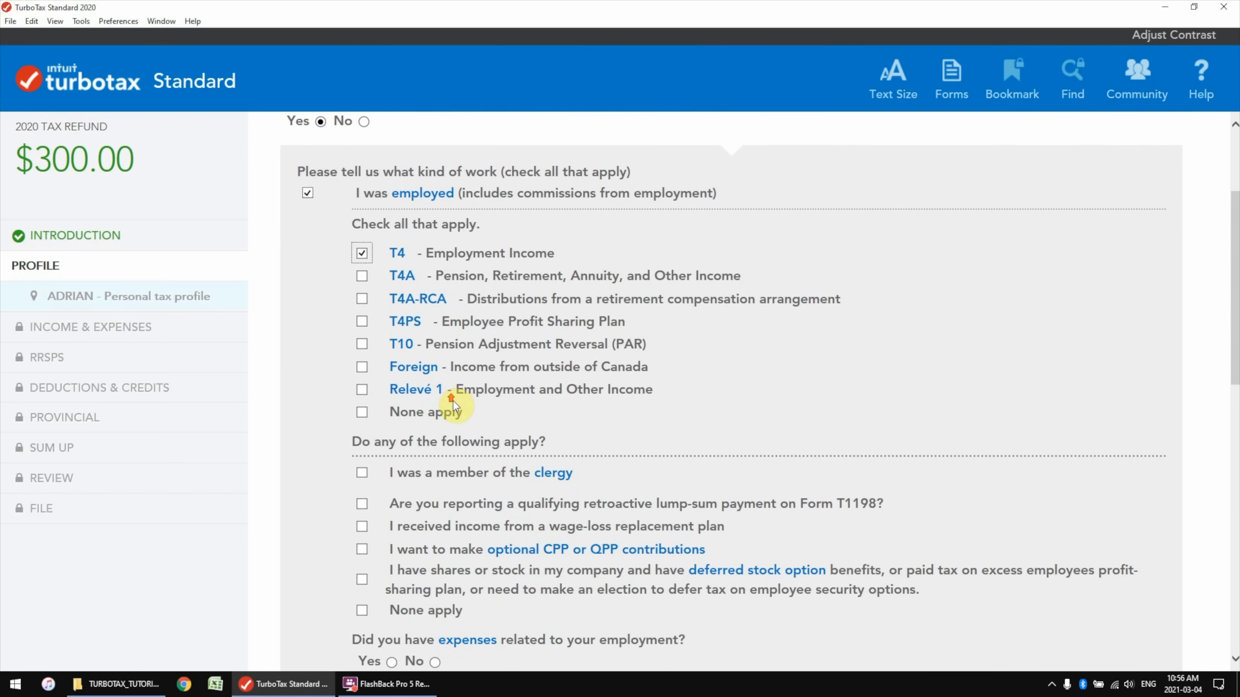
scroll(439, 342, down, 2)
scroll(434, 399, down, 2)
click(362, 441)
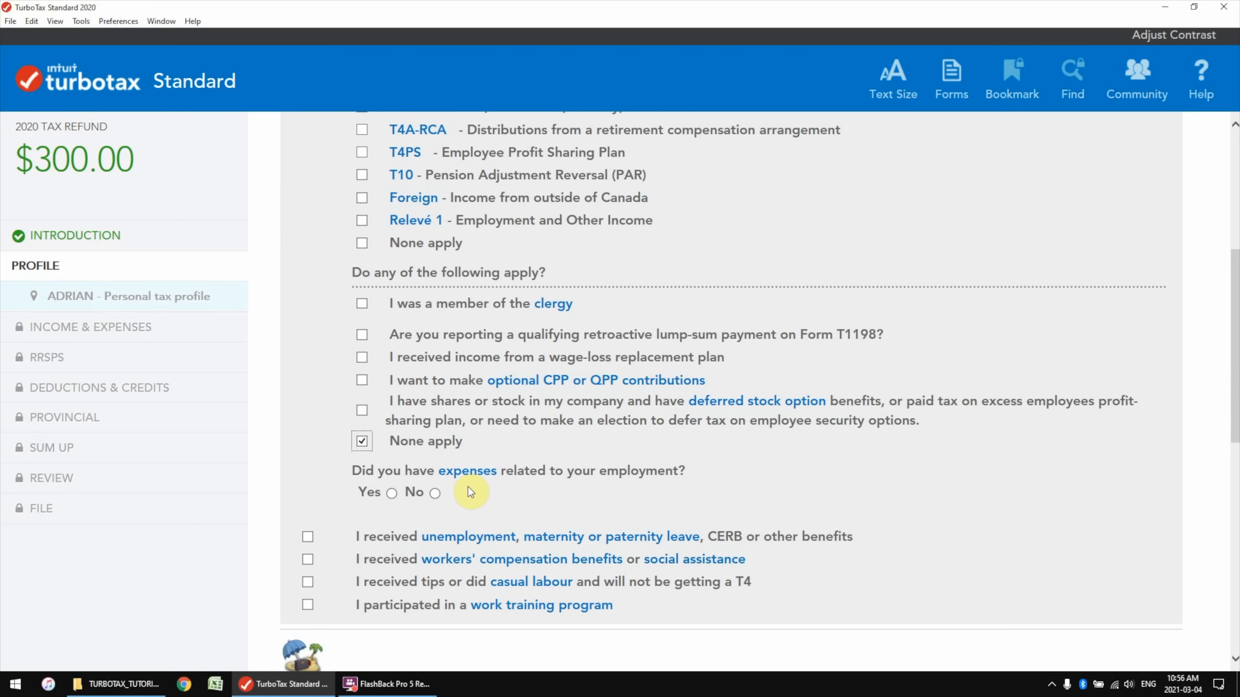
Claim employment expenses including working from home, and answer No to pension income
click(392, 494)
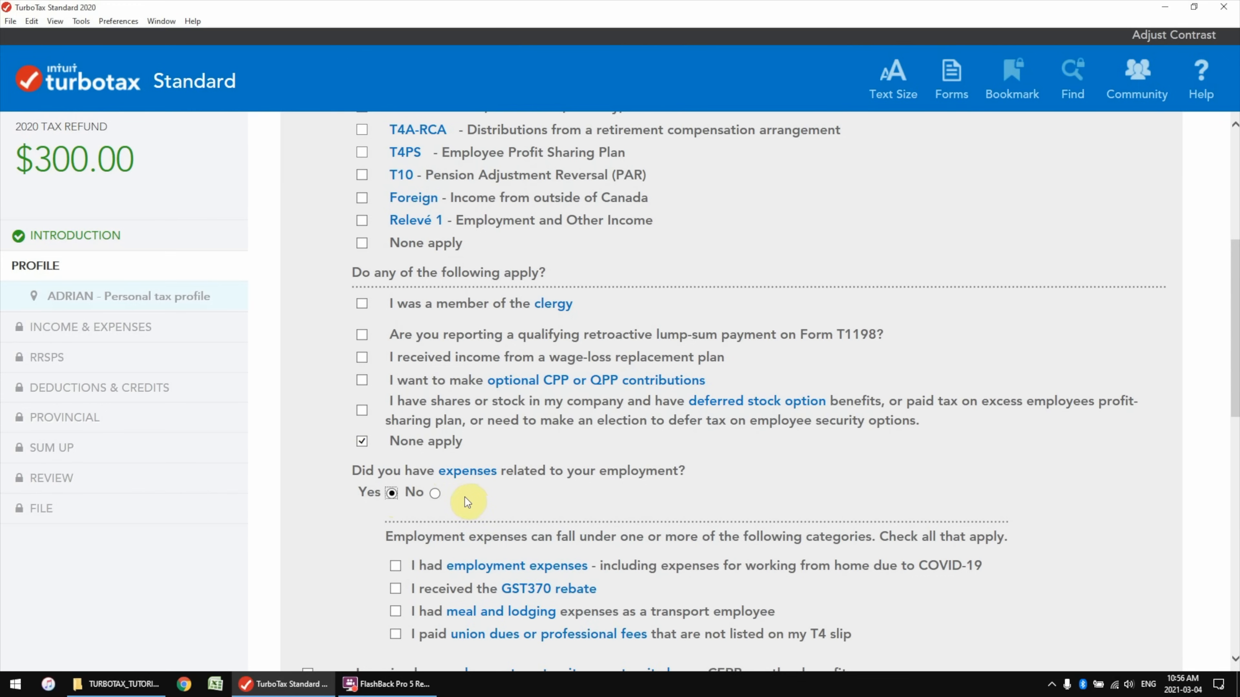
scroll(436, 498, down, 3)
click(396, 481)
scroll(441, 461, down, 6)
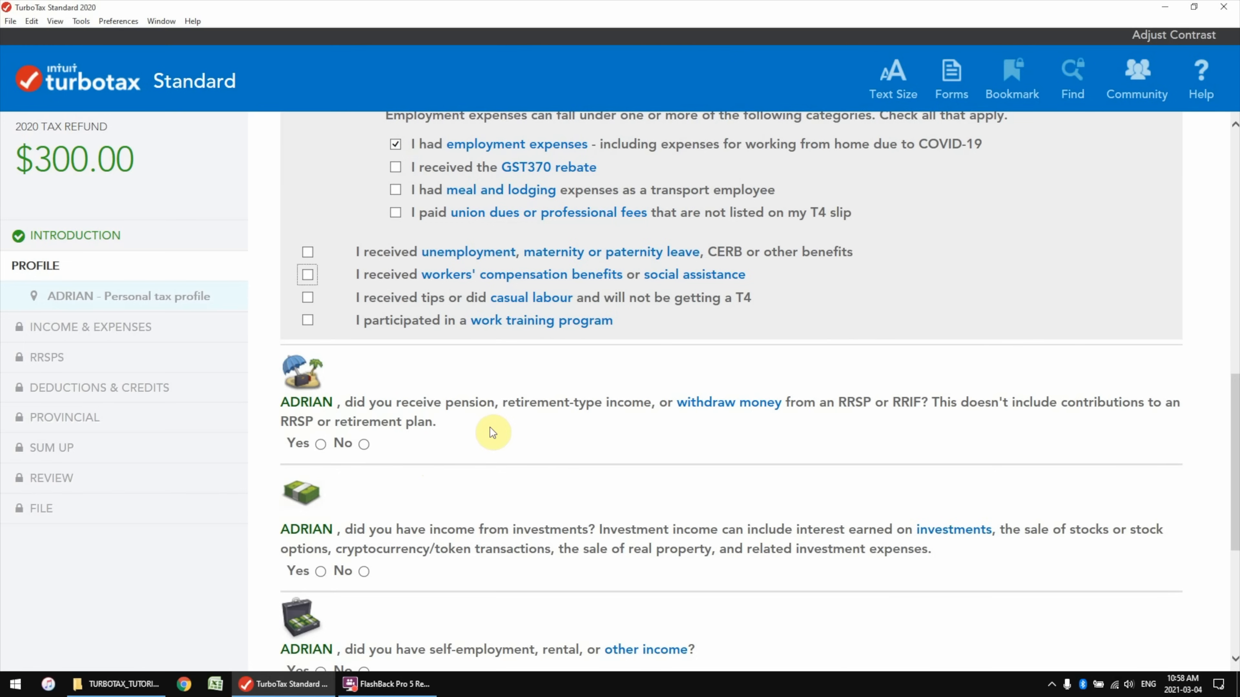
click(320, 444)
scroll(410, 473, down, 3)
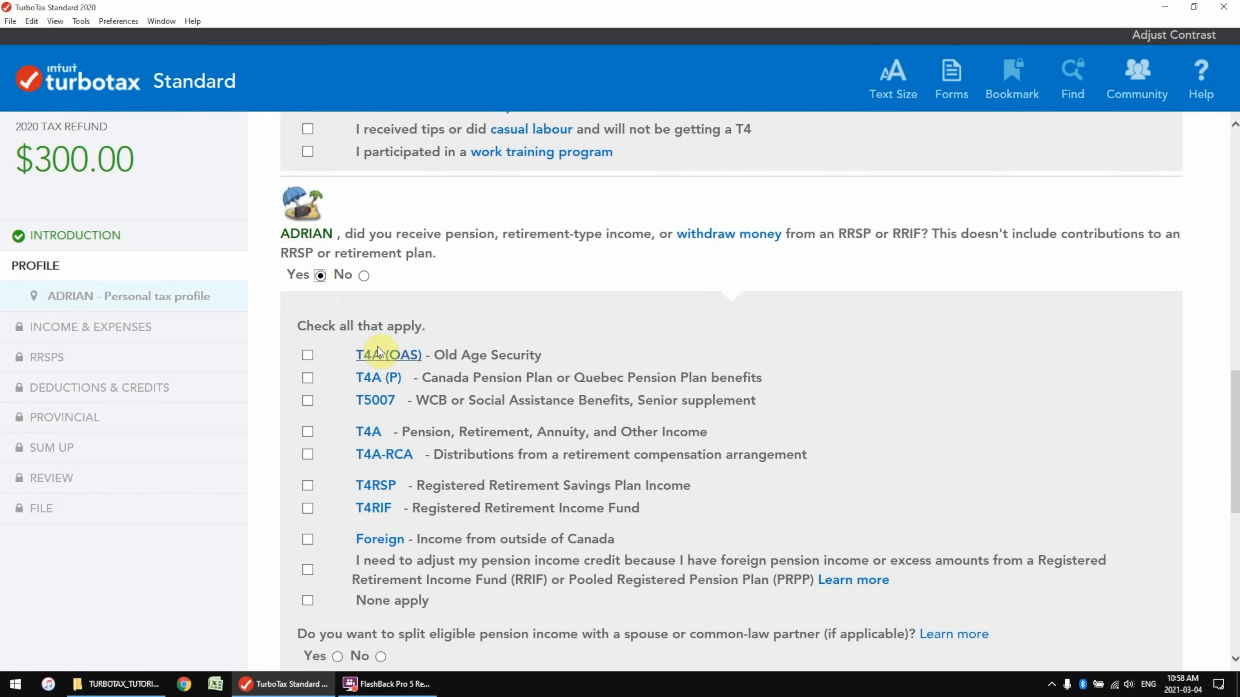
click(364, 275)
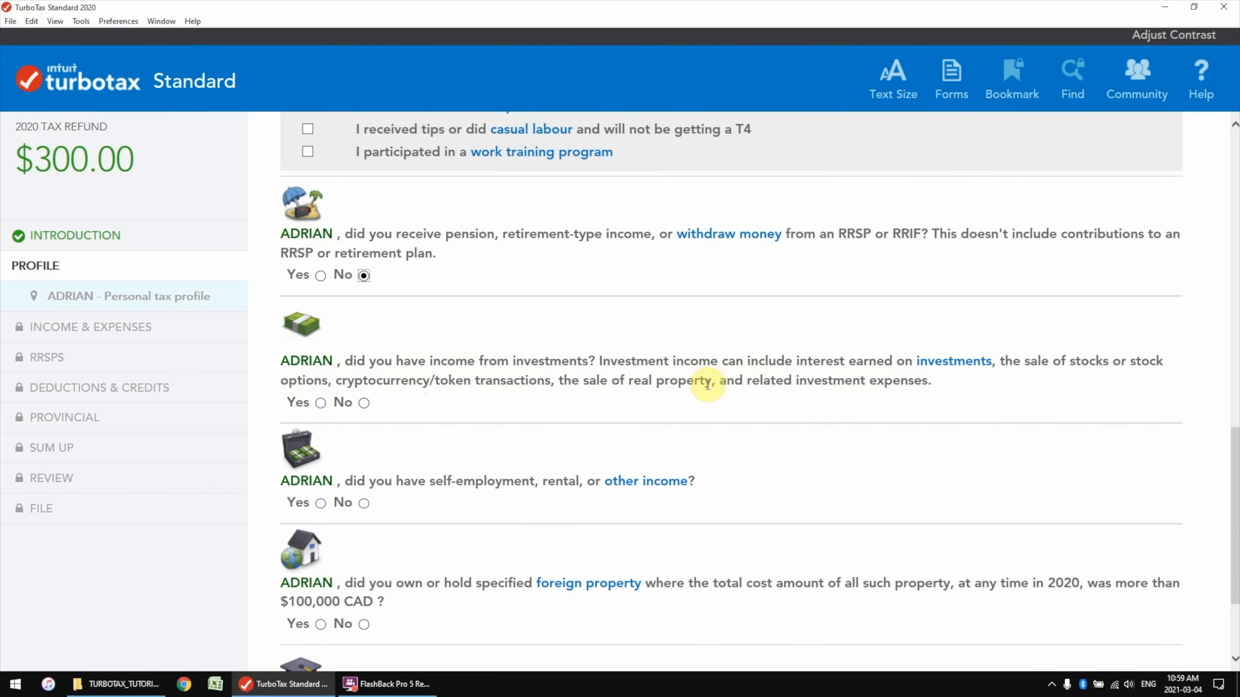
Answer Yes to having investment income
click(320, 404)
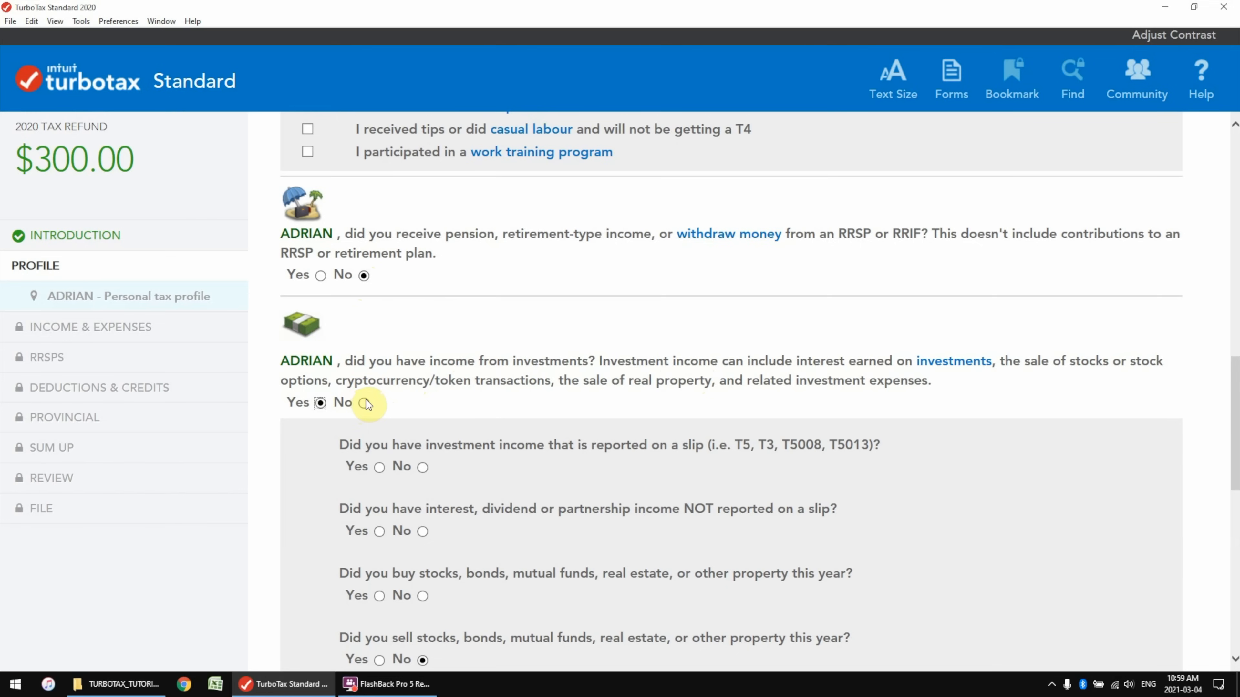
scroll(368, 400, down, 2)
scroll(368, 399, down, 4)
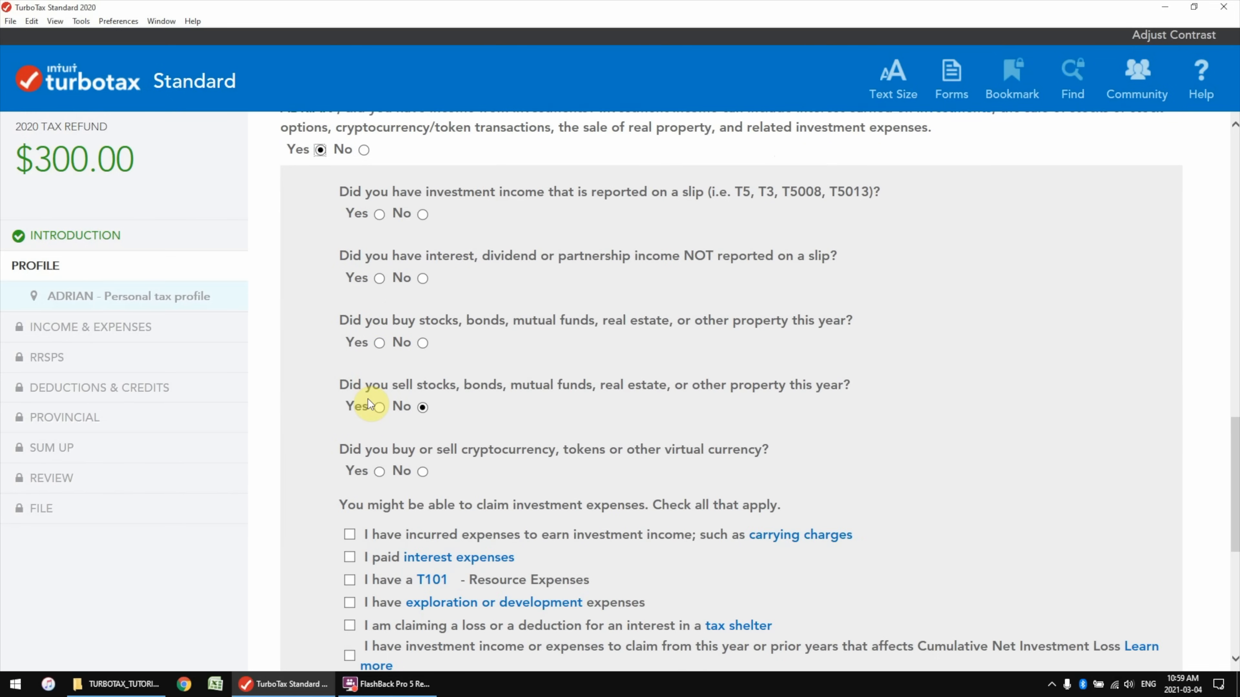
scroll(361, 361, up, 4)
click(364, 318)
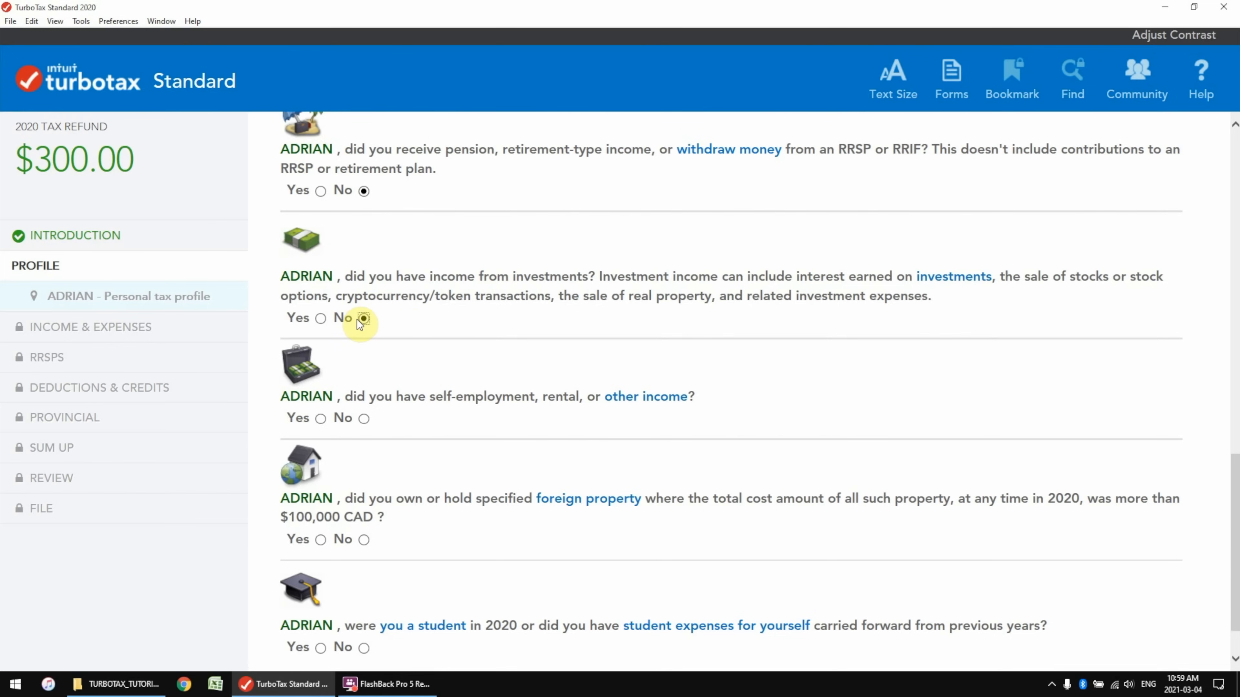
click(406, 322)
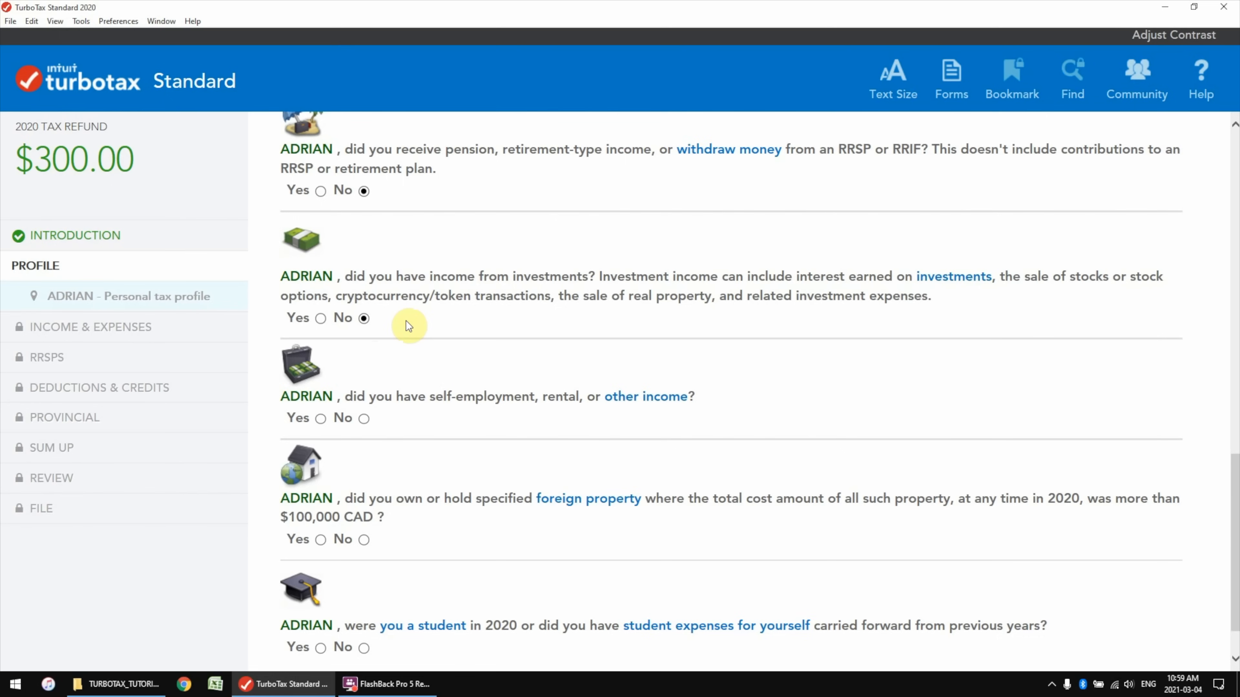
click(320, 319)
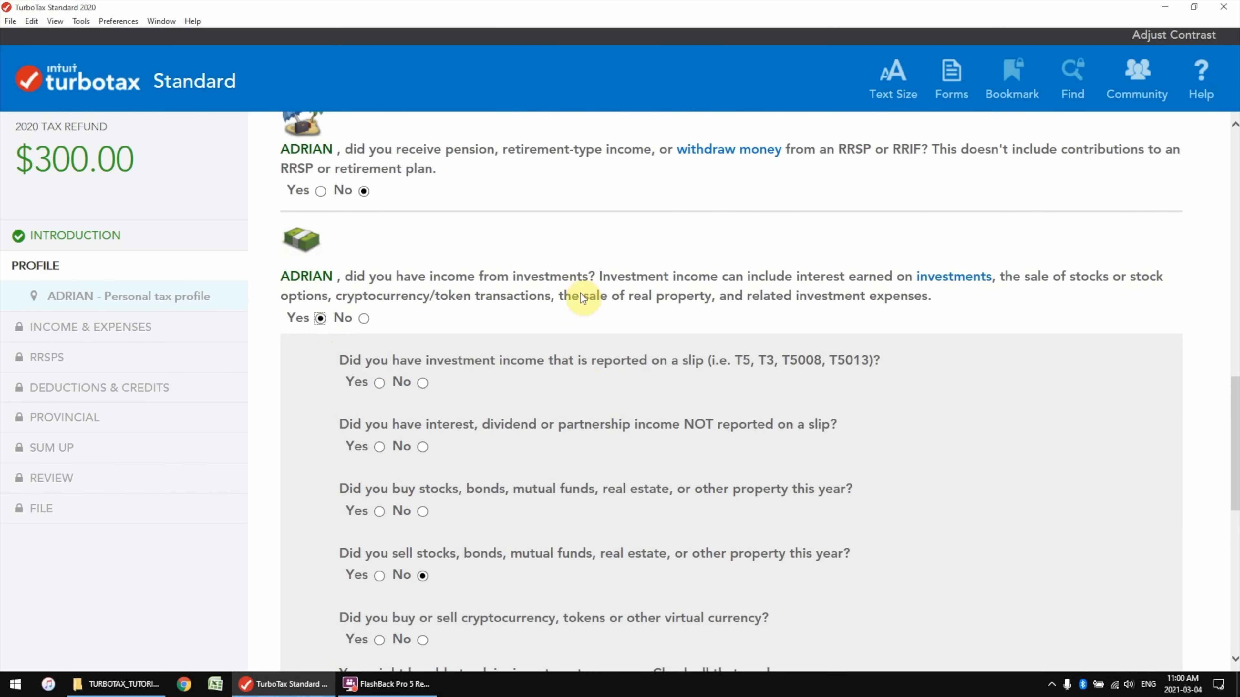
scroll(580, 293, down, 2)
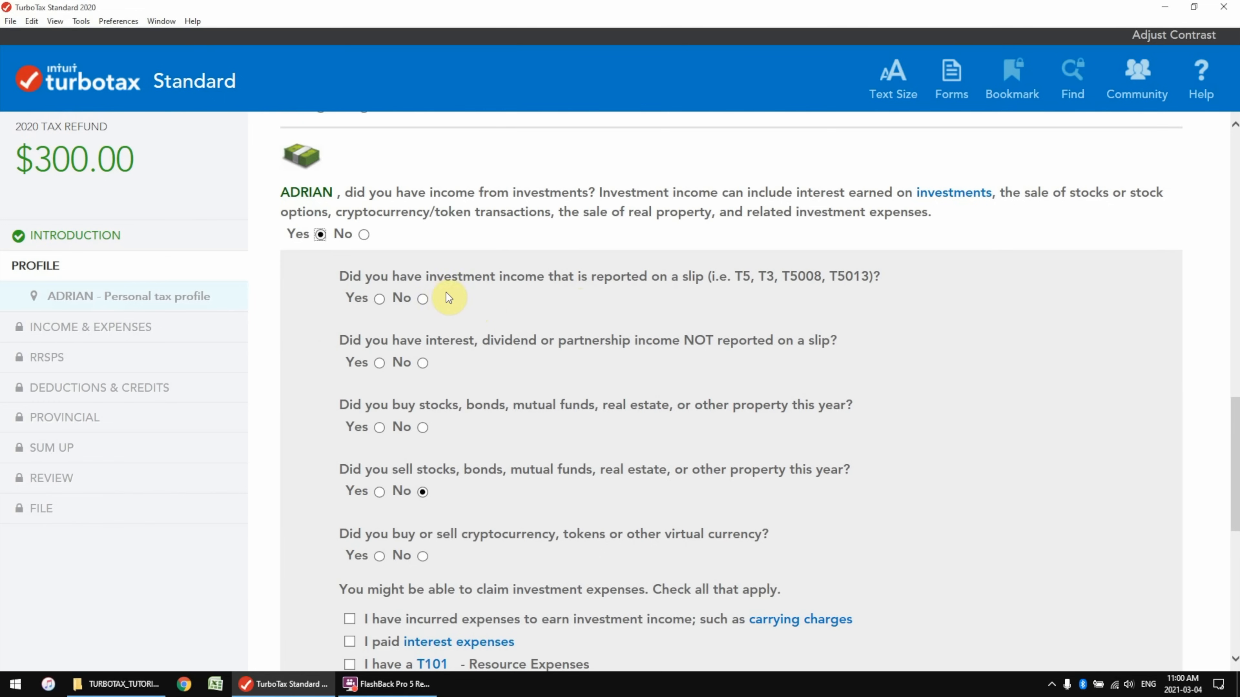
Report the investment income on a T5 slip, with no unreported investment income
click(380, 300)
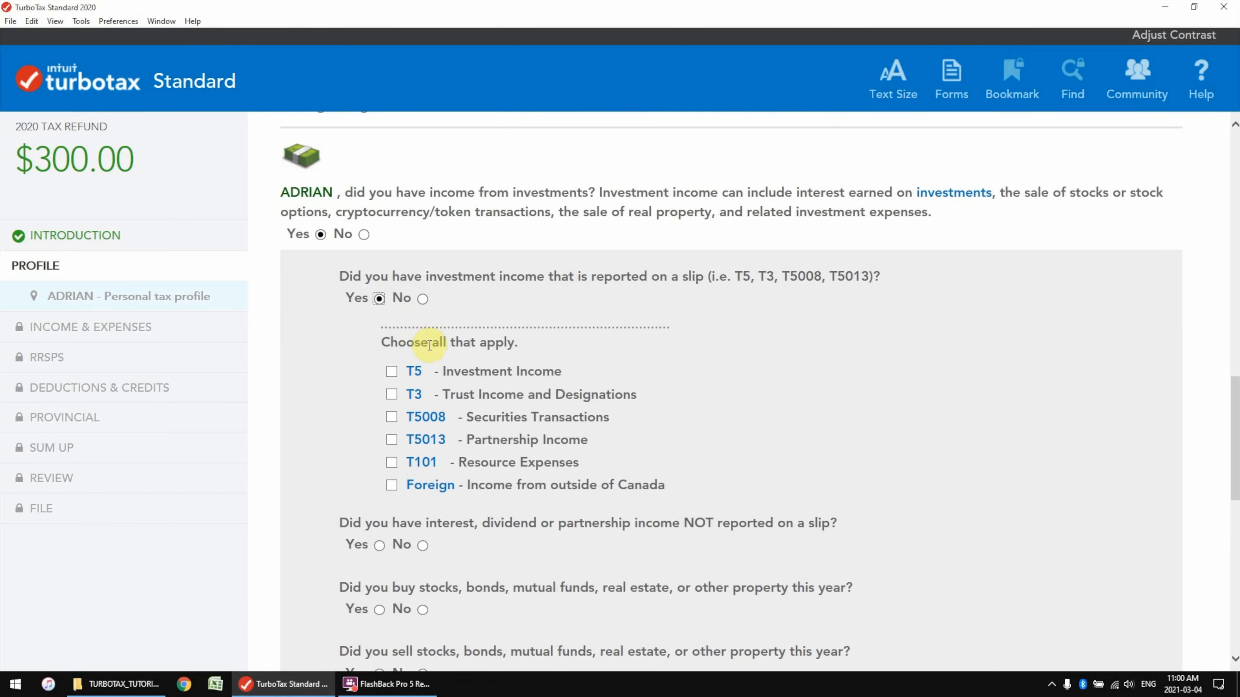
click(391, 373)
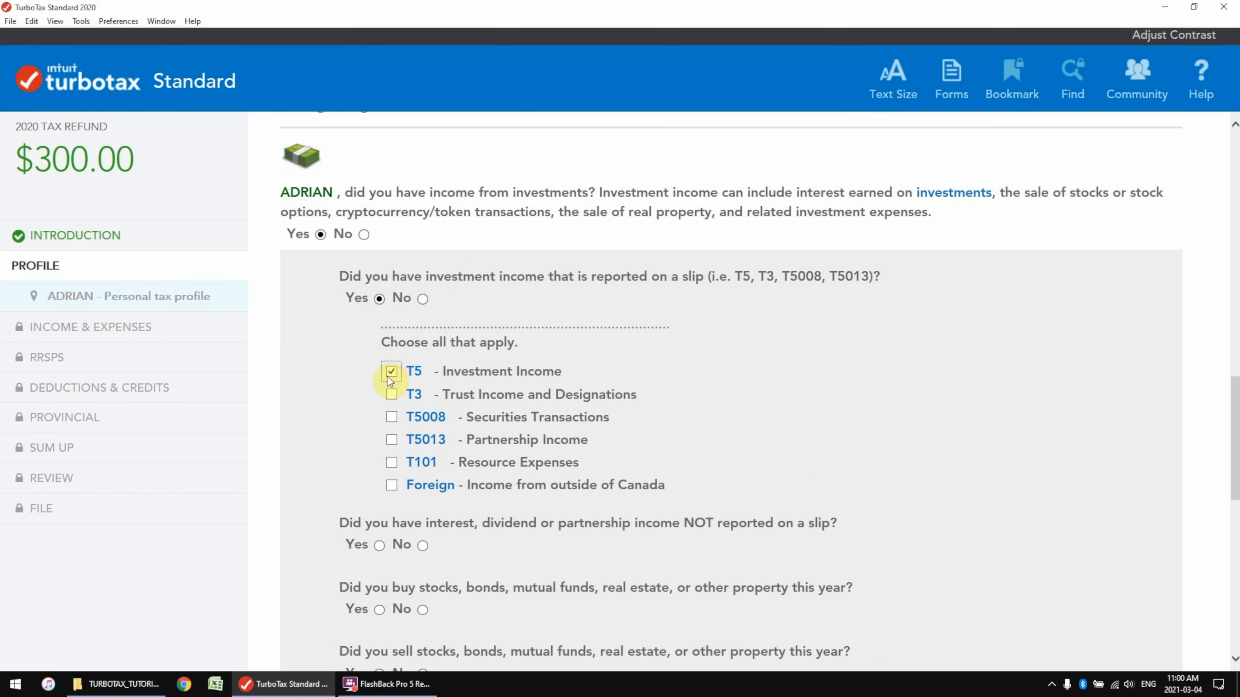
click(421, 462)
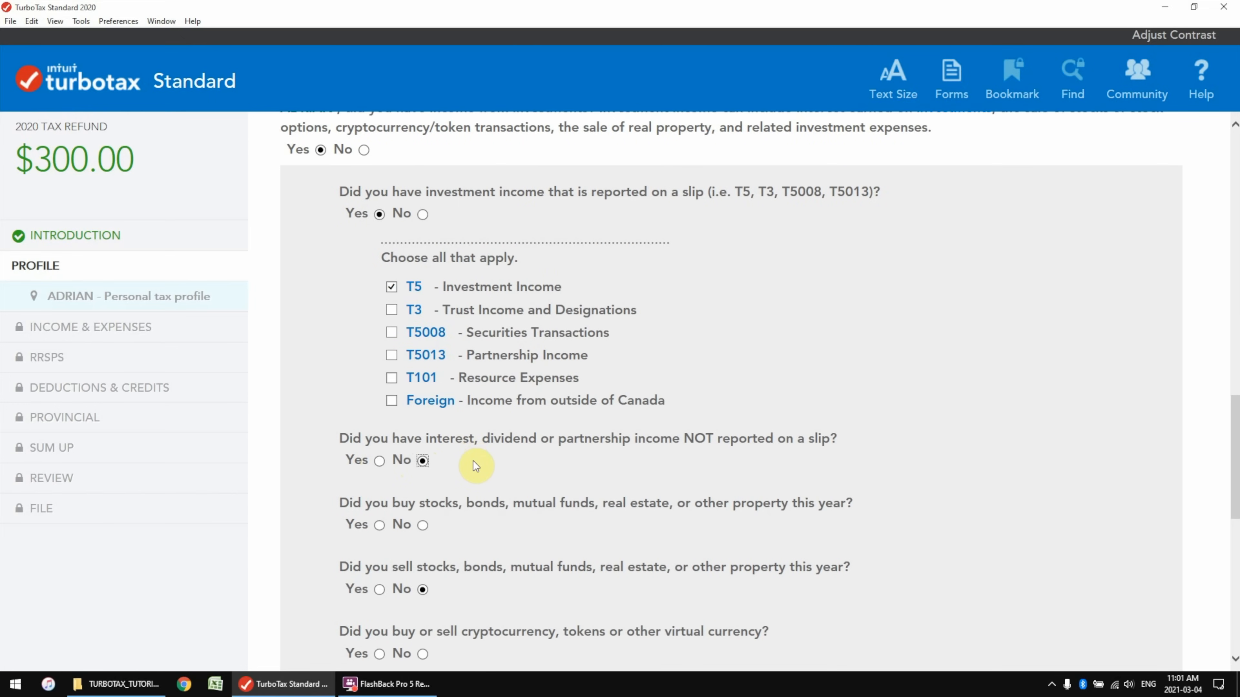
scroll(473, 464, down, 2)
click(490, 385)
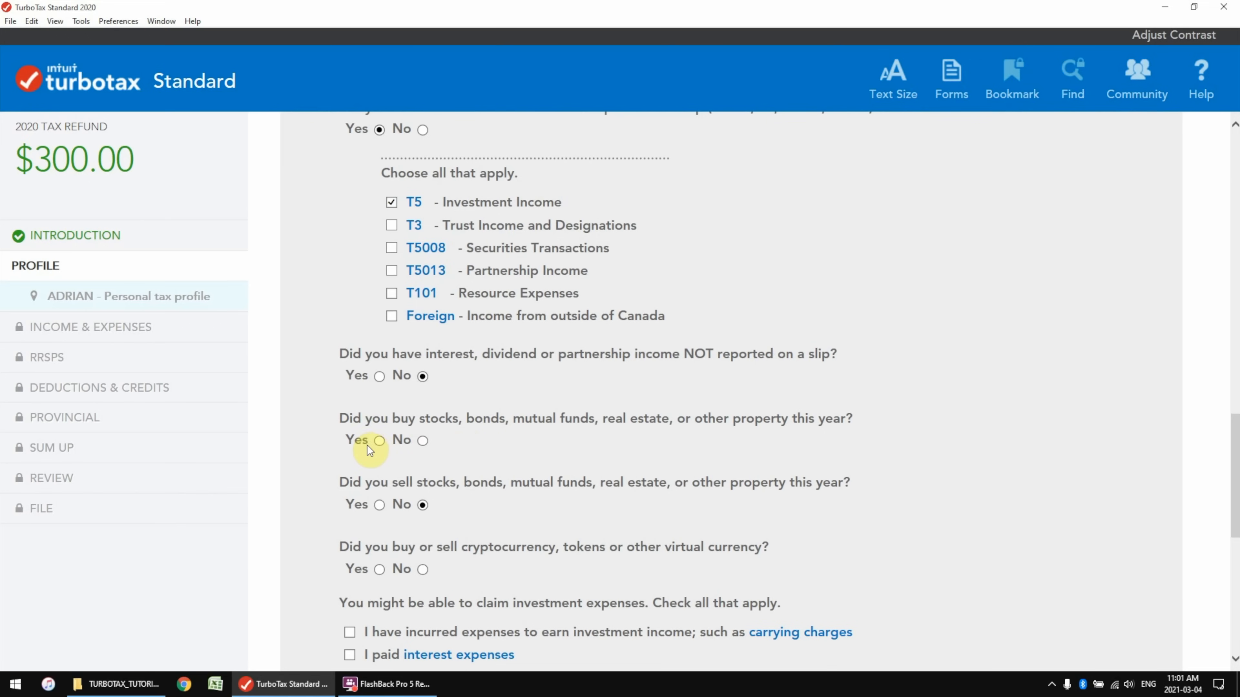
Answer Yes to buying stocks, No to self-employment and foreign property, Yes to being a student
click(379, 439)
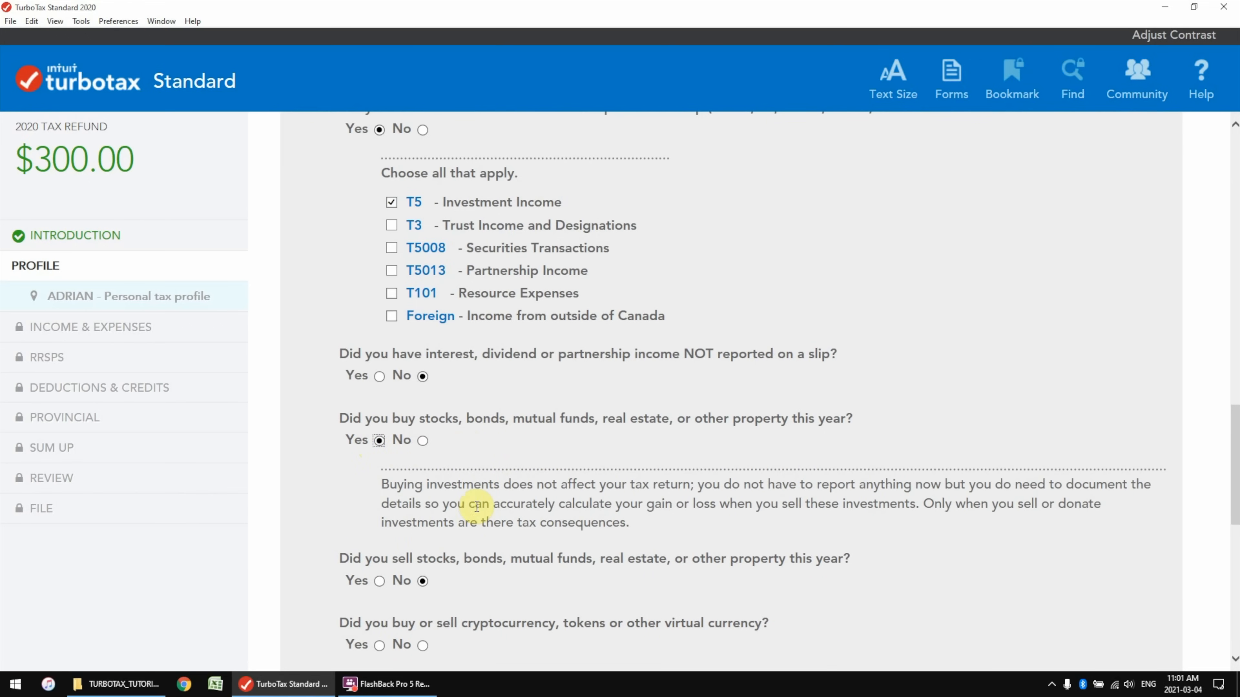
scroll(406, 464, down, 2)
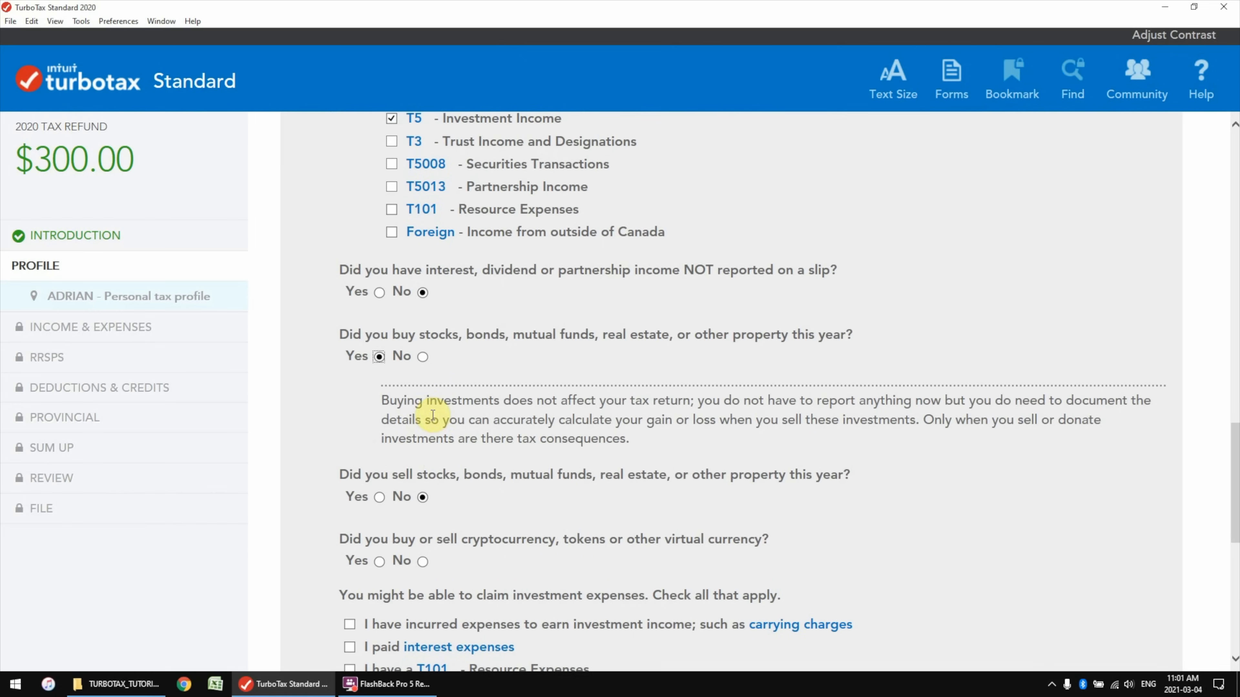
drag(380, 401, 645, 434)
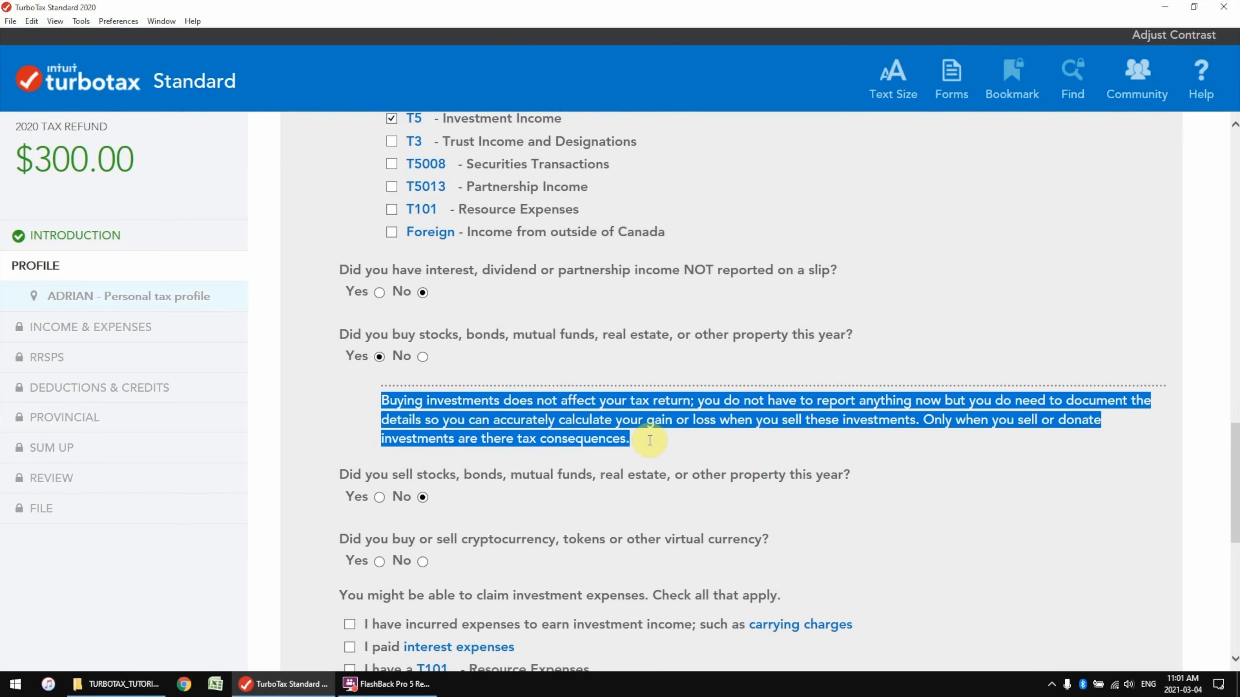
click(655, 442)
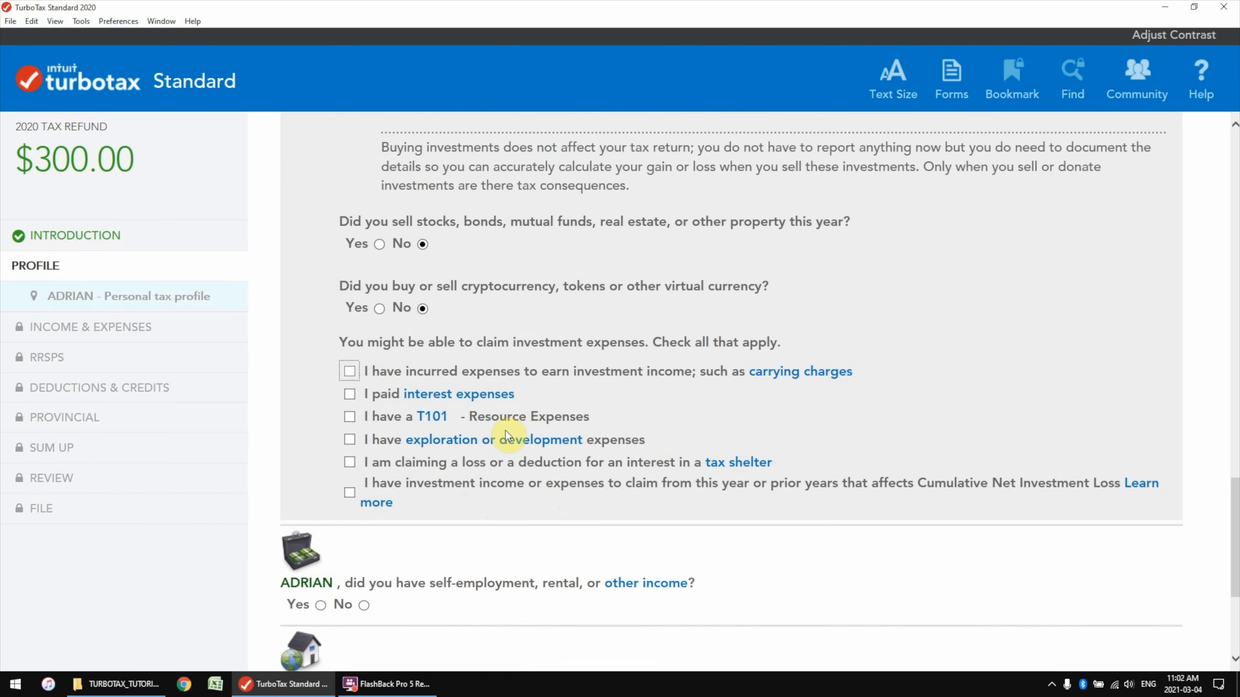
scroll(507, 430, down, 1)
scroll(584, 502, down, 1)
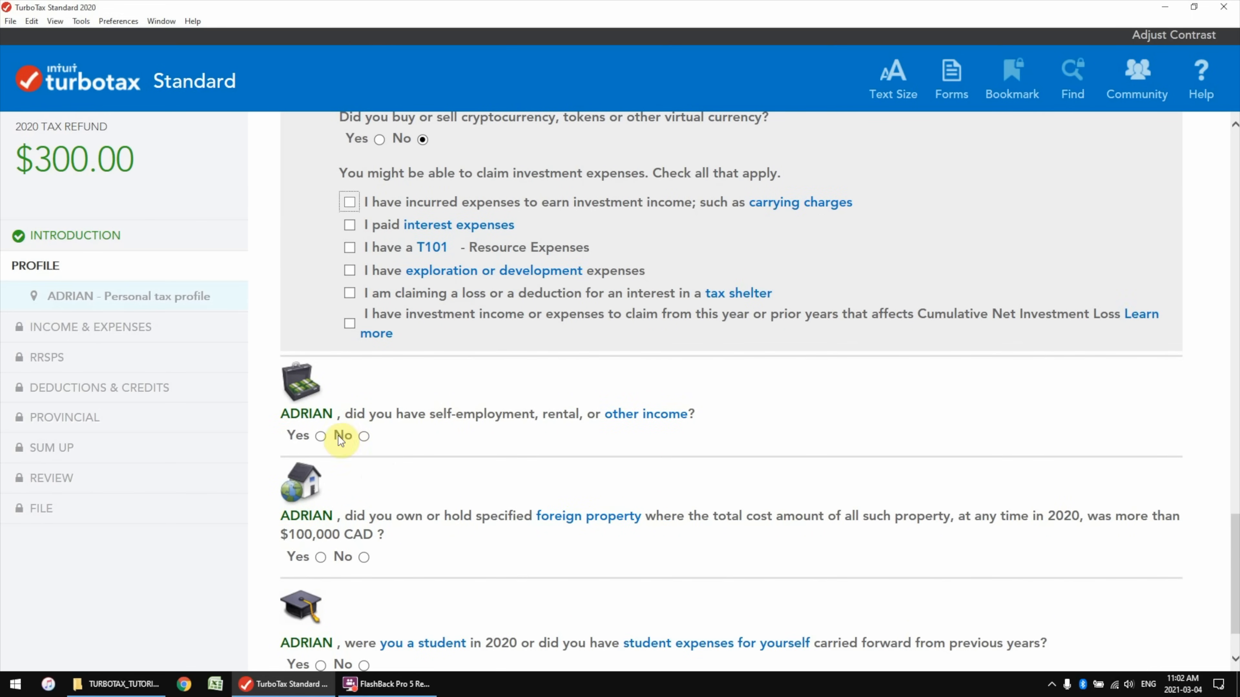
click(363, 435)
scroll(447, 470, down, 1)
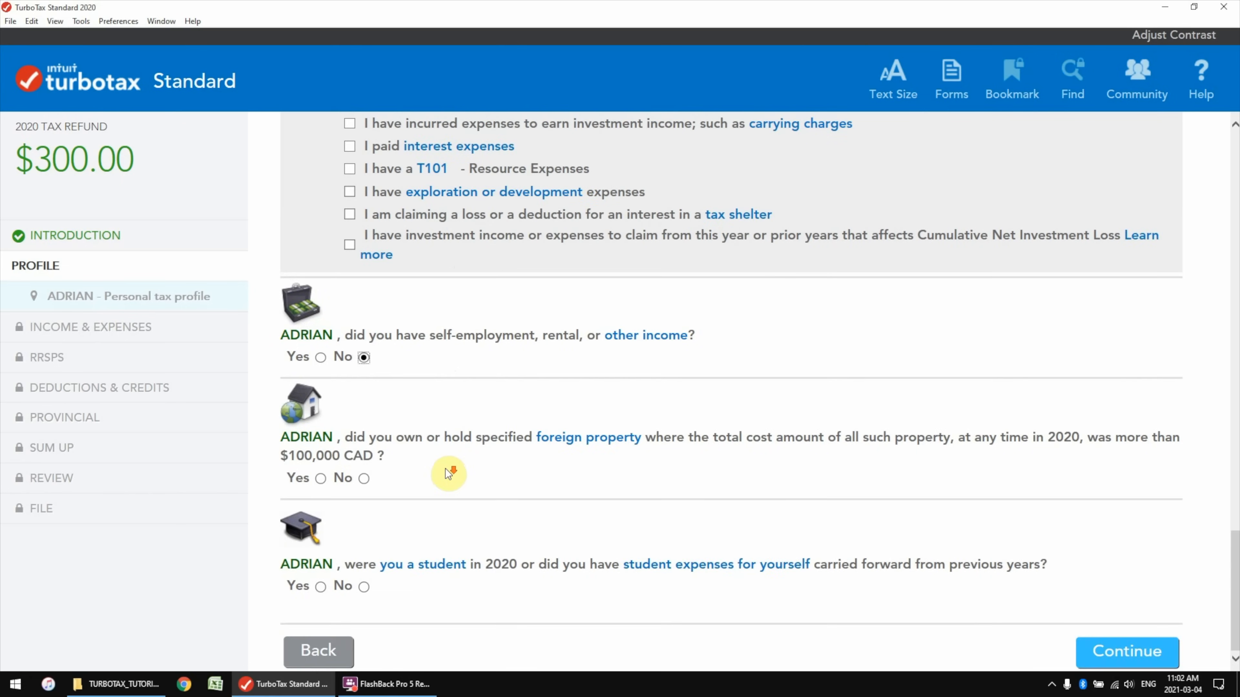
click(363, 478)
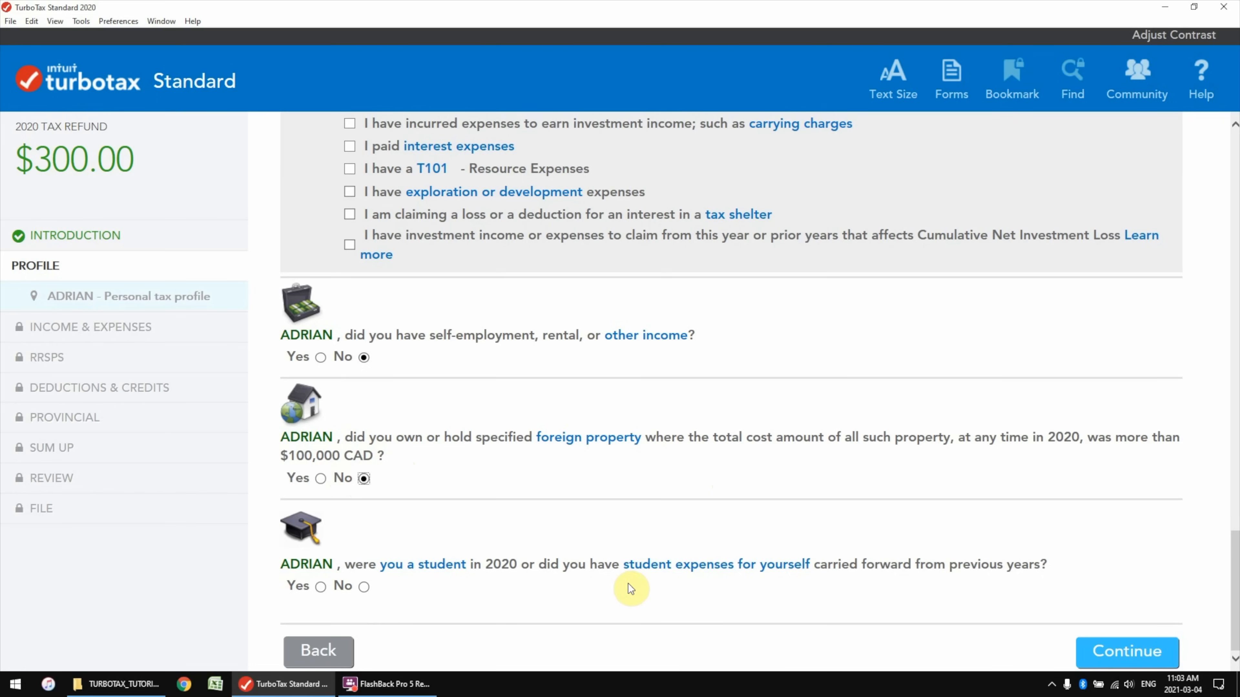
click(320, 587)
Check 'I had/have a student loan' under student expenses and continue
scroll(410, 589, down, 2)
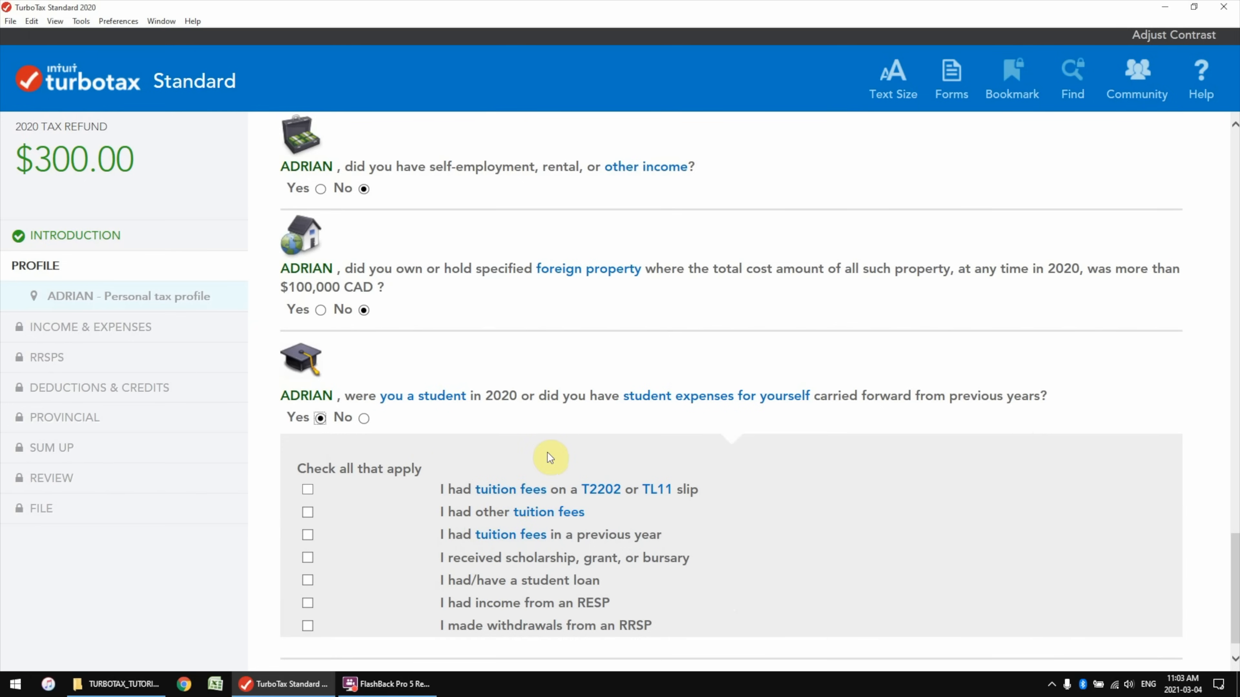
scroll(547, 452, down, 1)
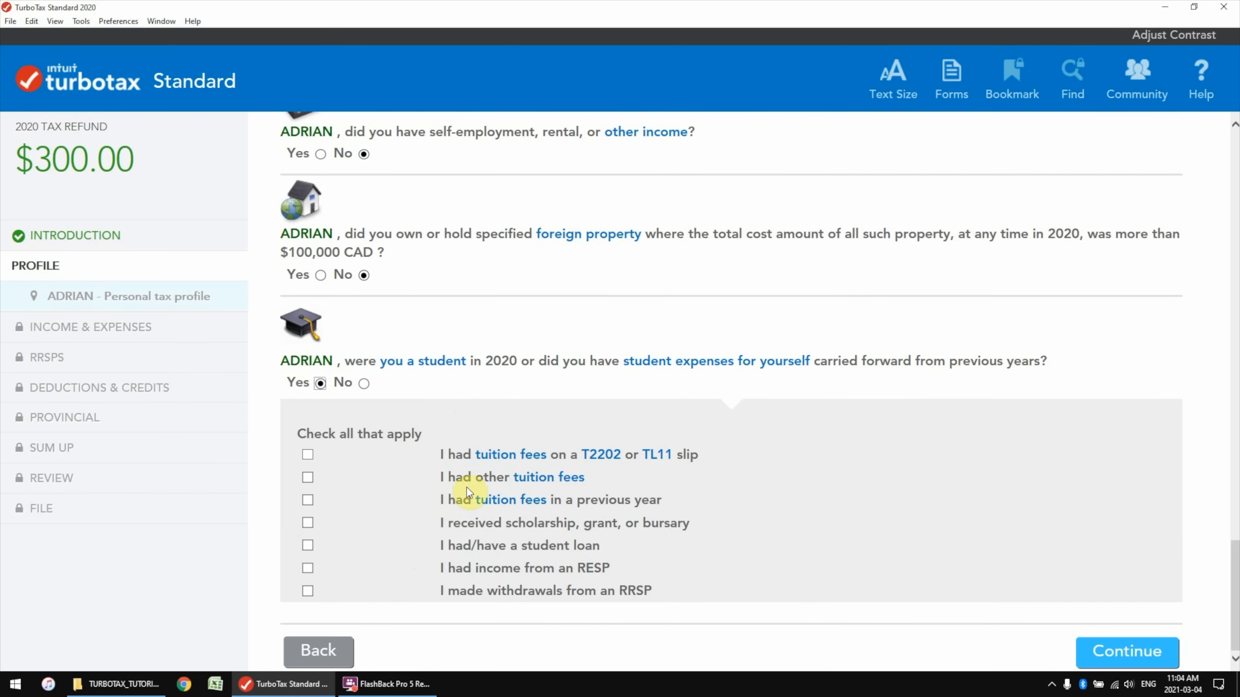
click(310, 546)
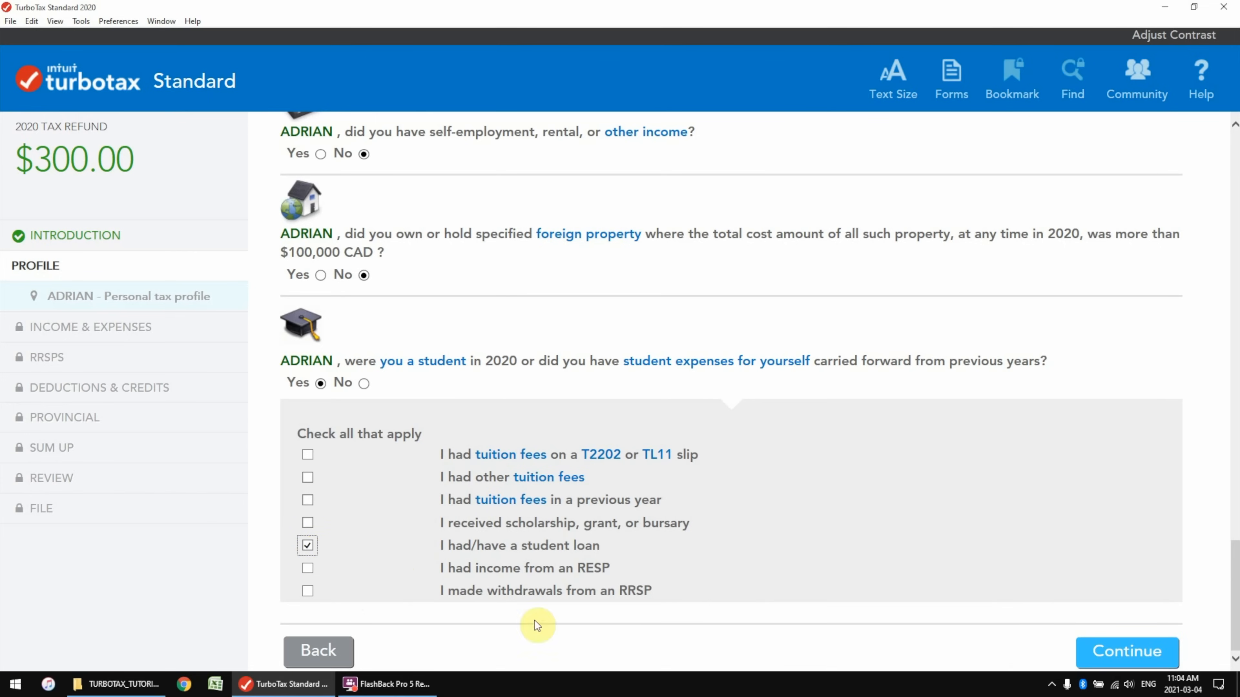
click(1127, 651)
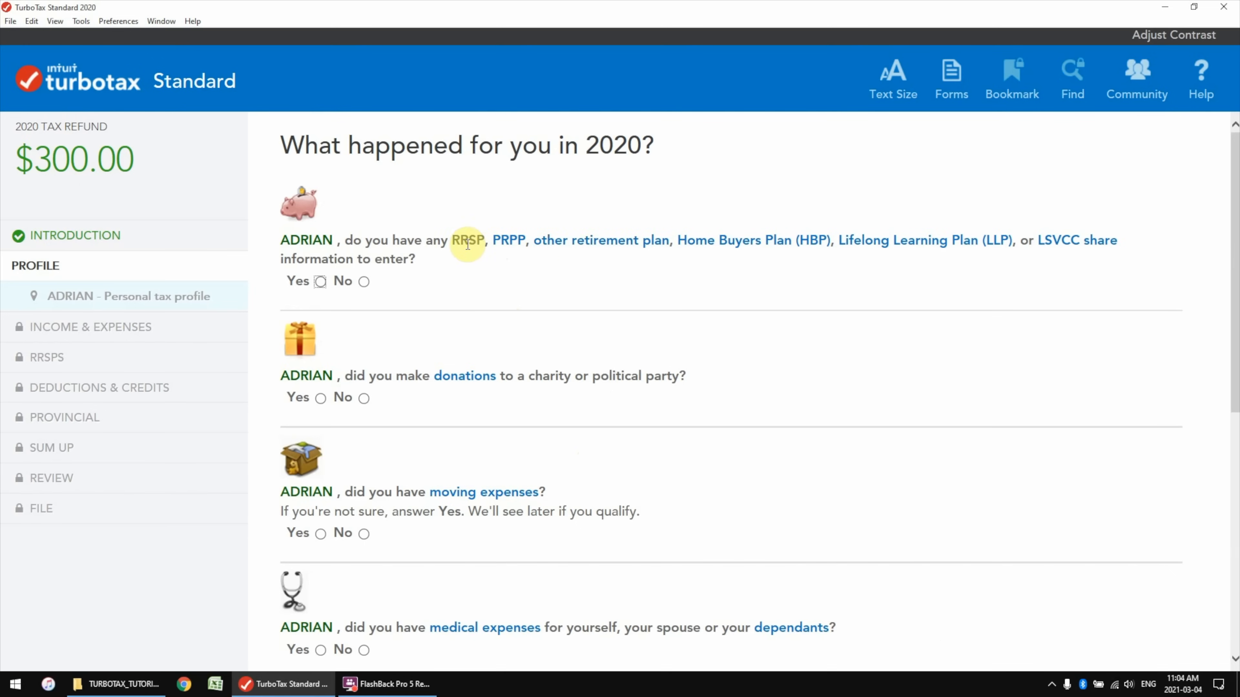
Answer Yes to RRSP contributions, checking March 2020–February 2021 RRSPs and carry-forward
click(321, 282)
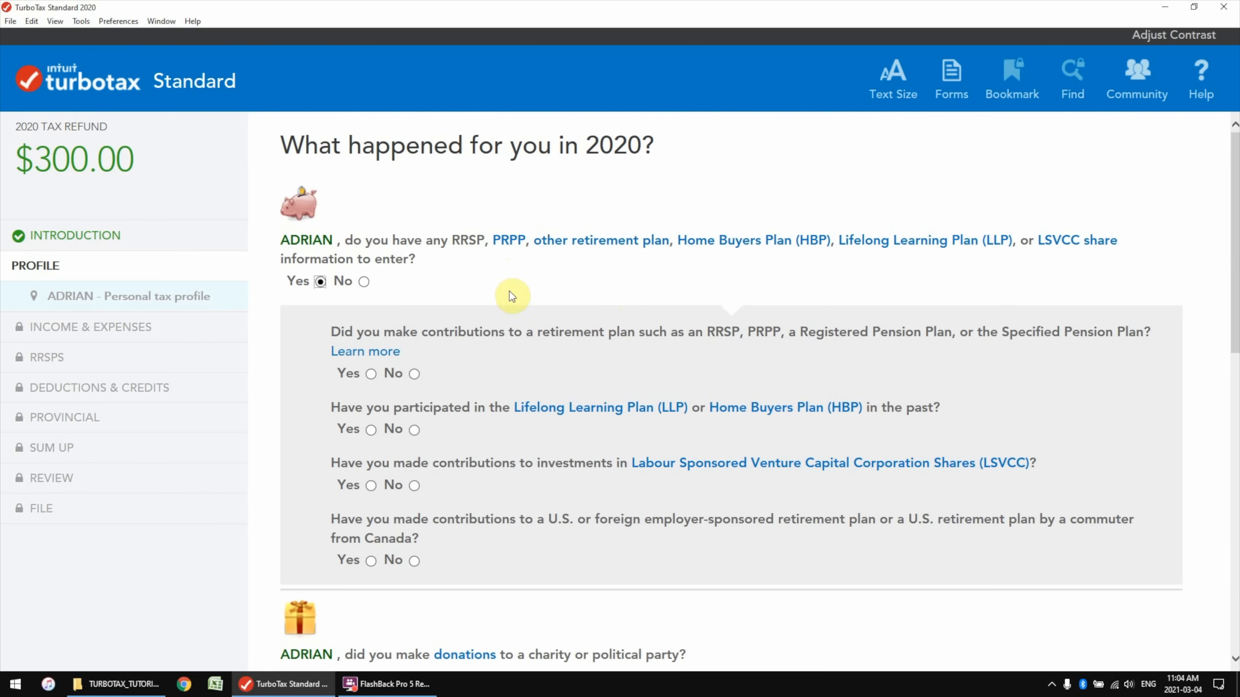
click(371, 373)
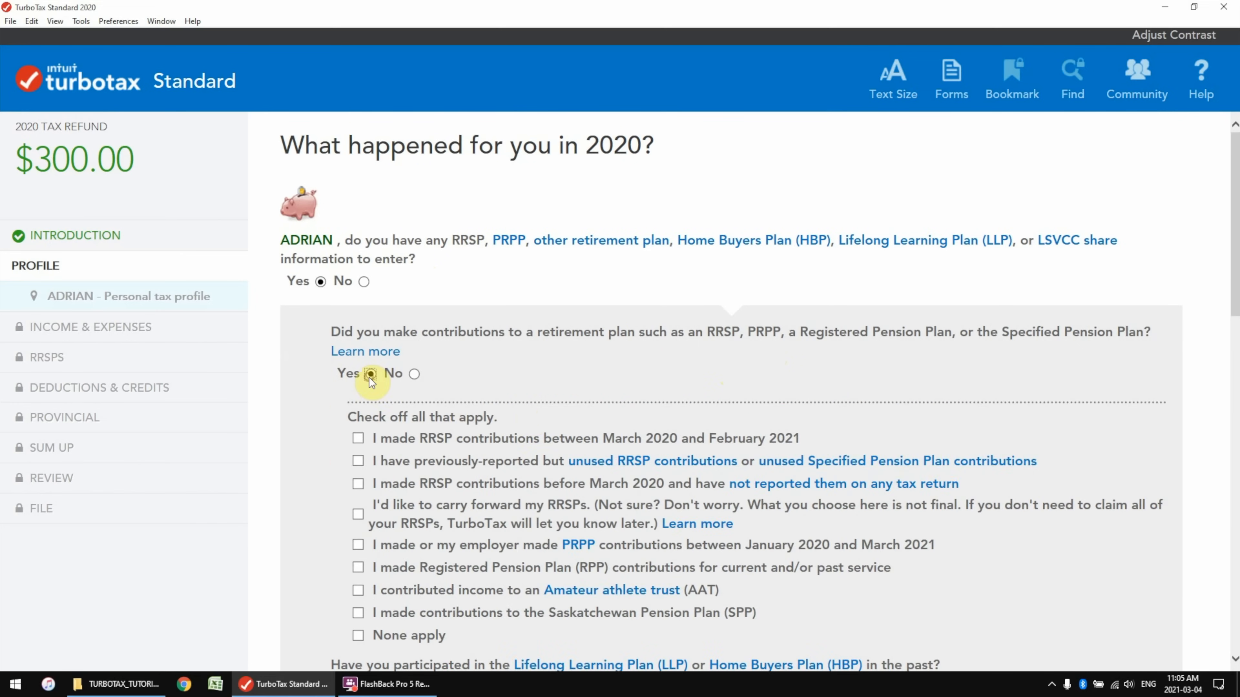
scroll(518, 416, down, 2)
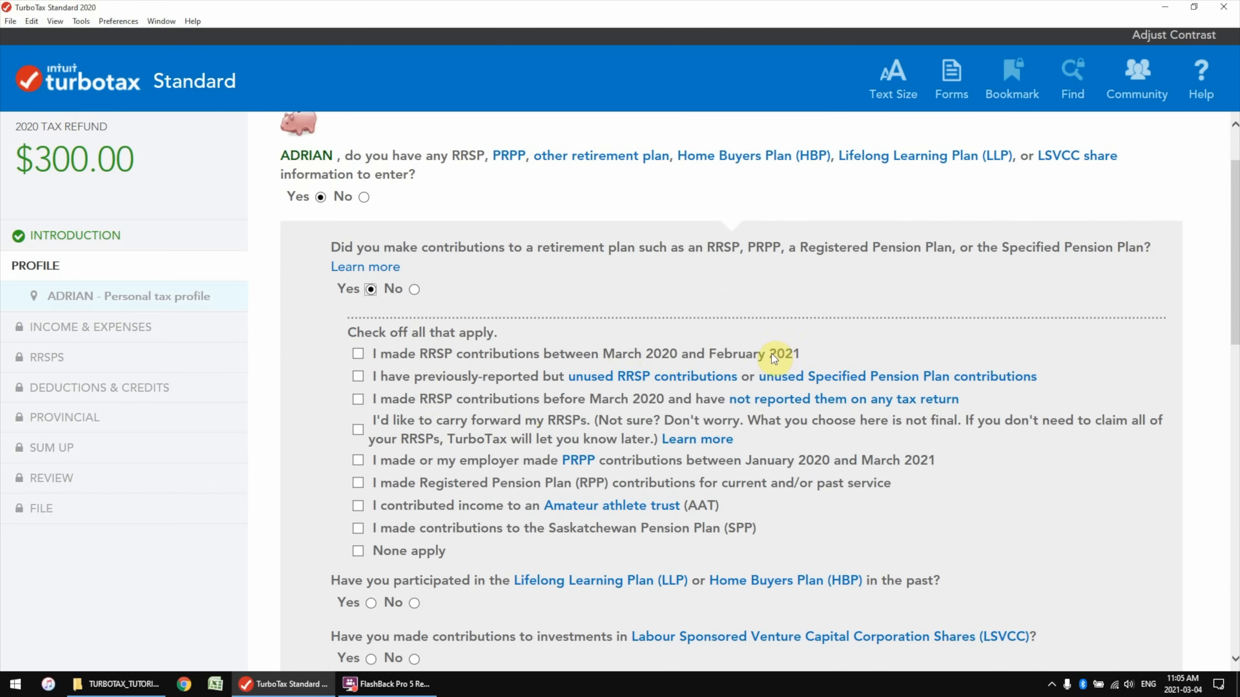
click(357, 353)
click(426, 399)
click(356, 432)
Check RPP contributions and answer Yes to past LLP or HBP participation
click(360, 484)
scroll(483, 510, down, 2)
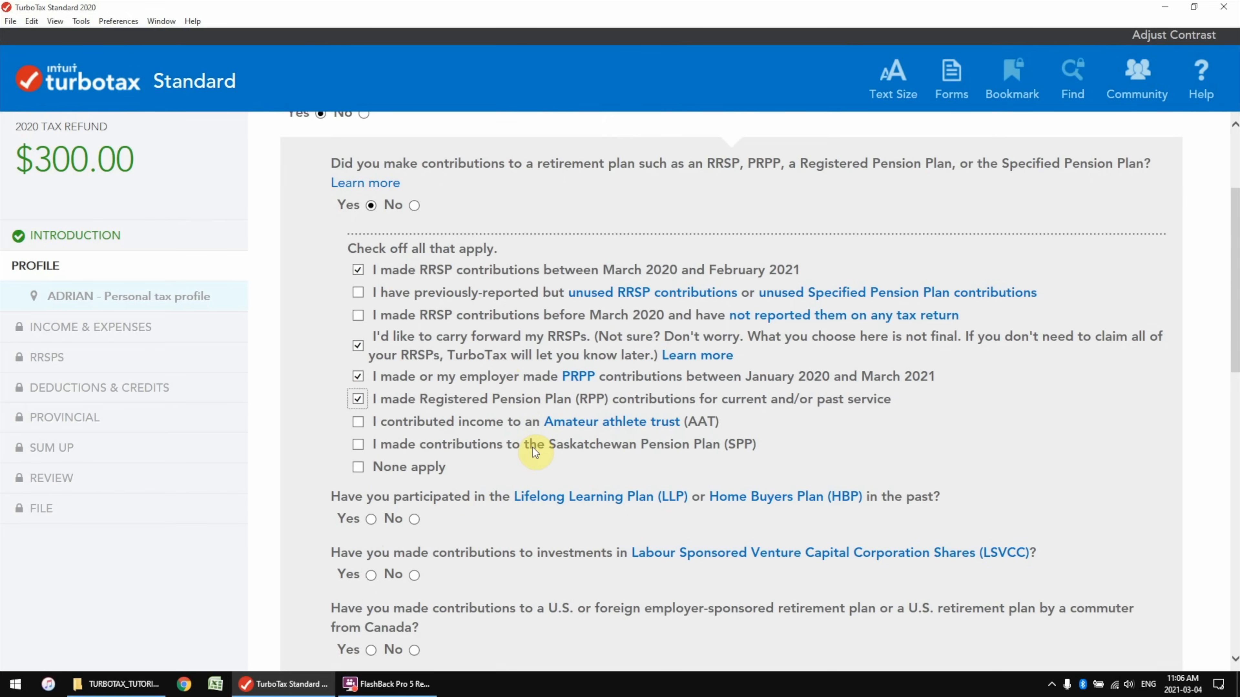
scroll(493, 449, down, 2)
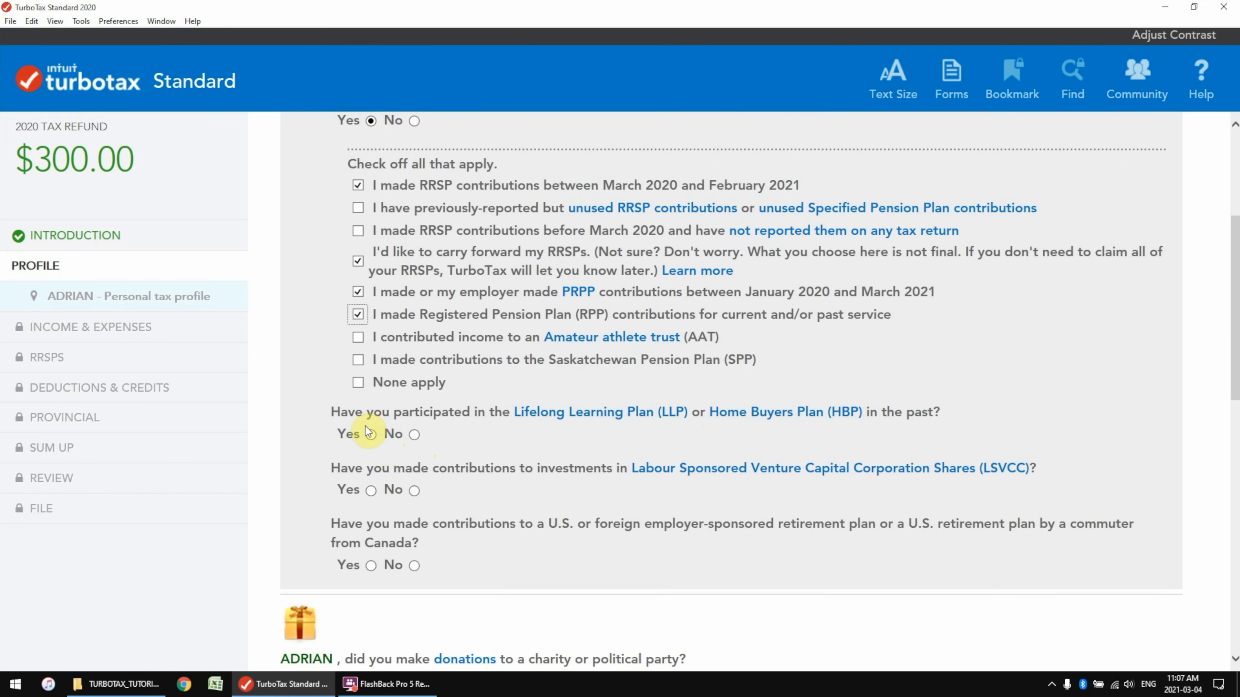
click(374, 435)
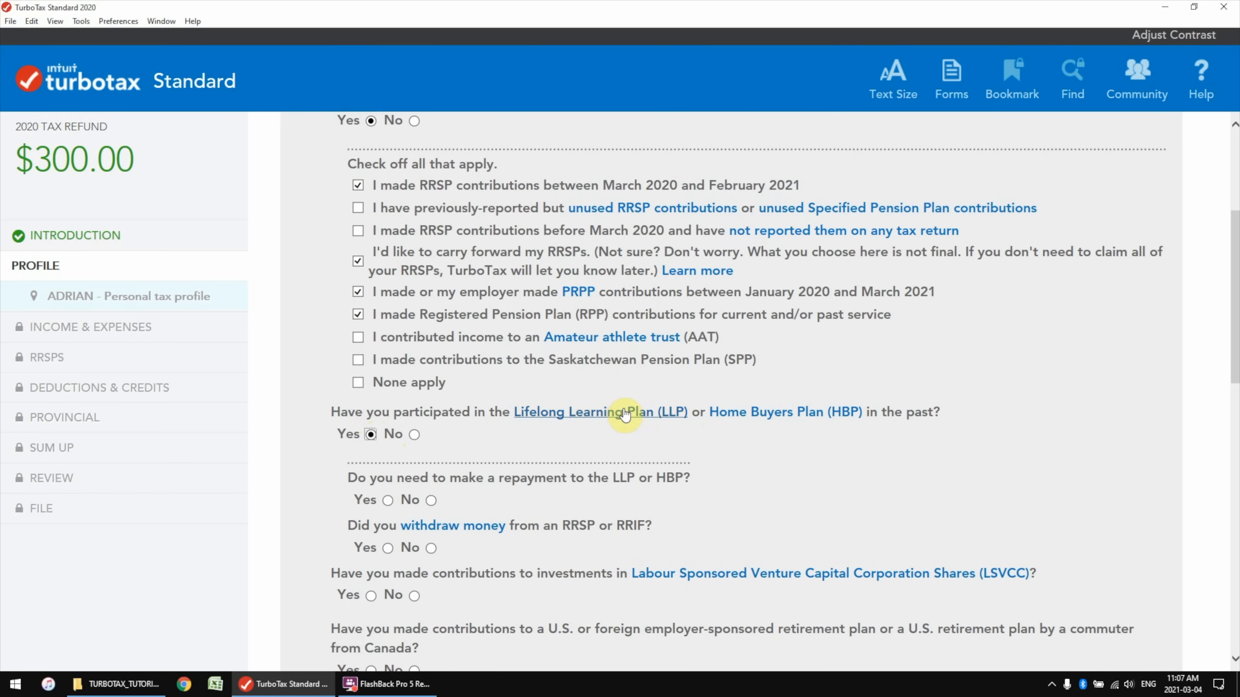
scroll(797, 413, down, 2)
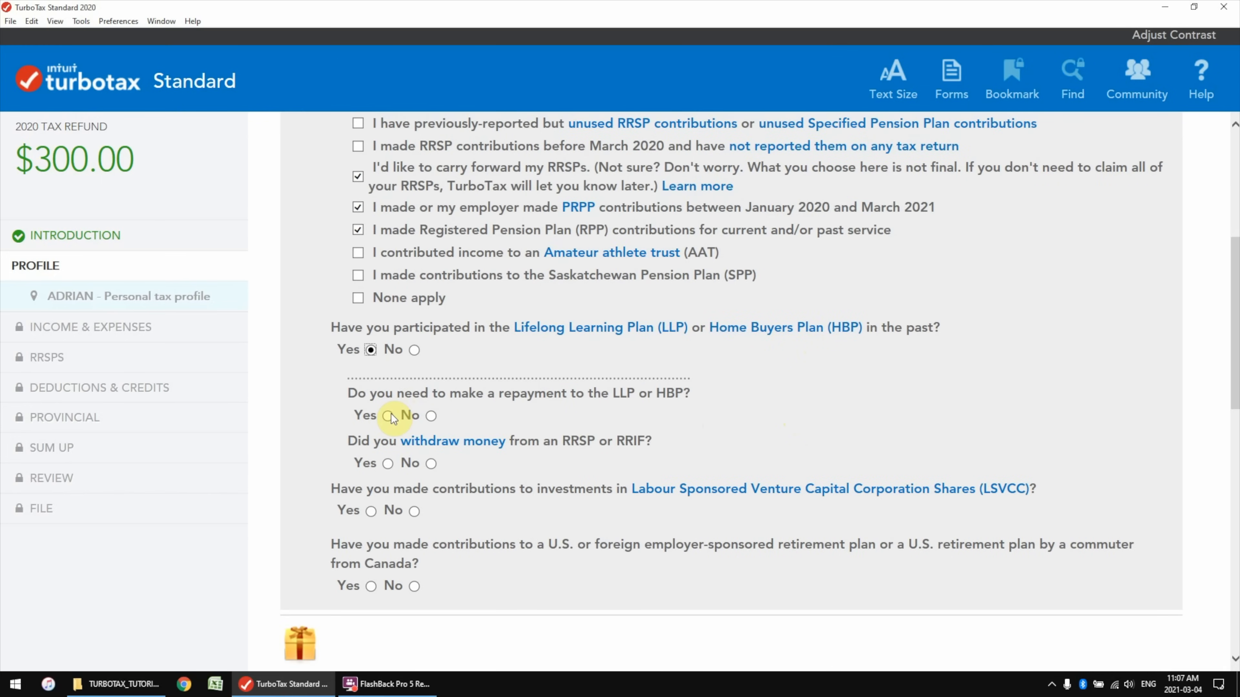
Answer No to past LLP/HBP participation, donations and moving expenses
click(418, 352)
scroll(537, 505, down, 4)
click(364, 430)
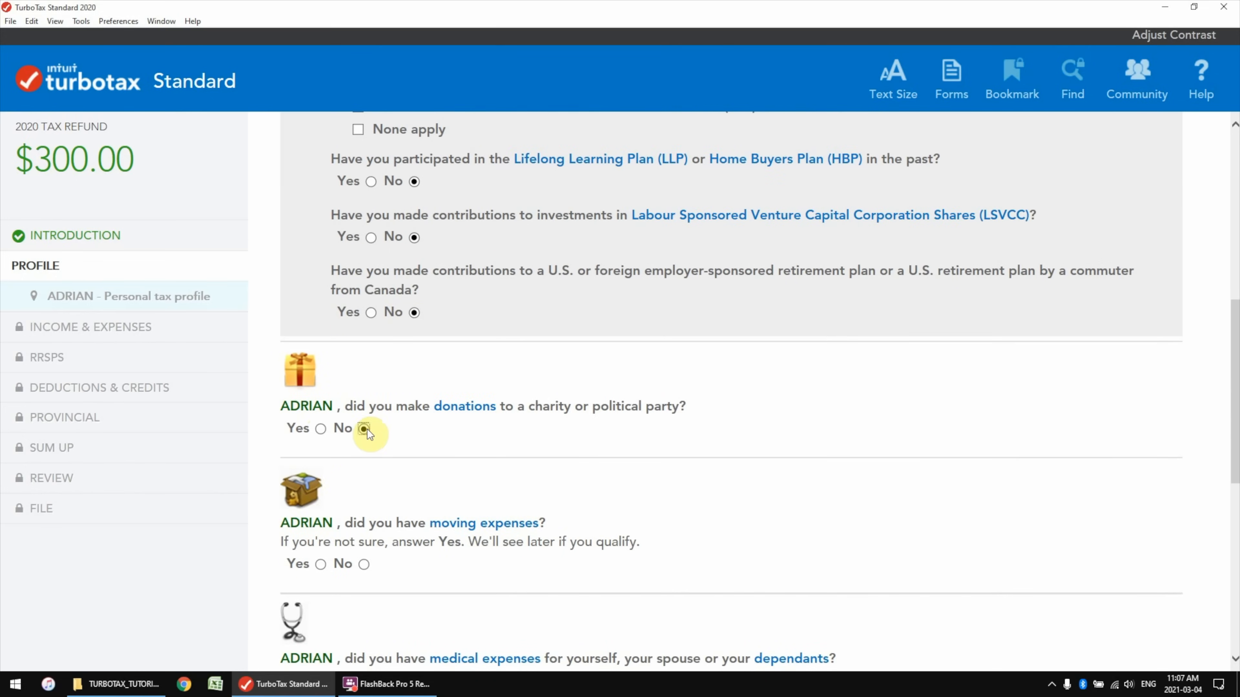
scroll(386, 439, down, 4)
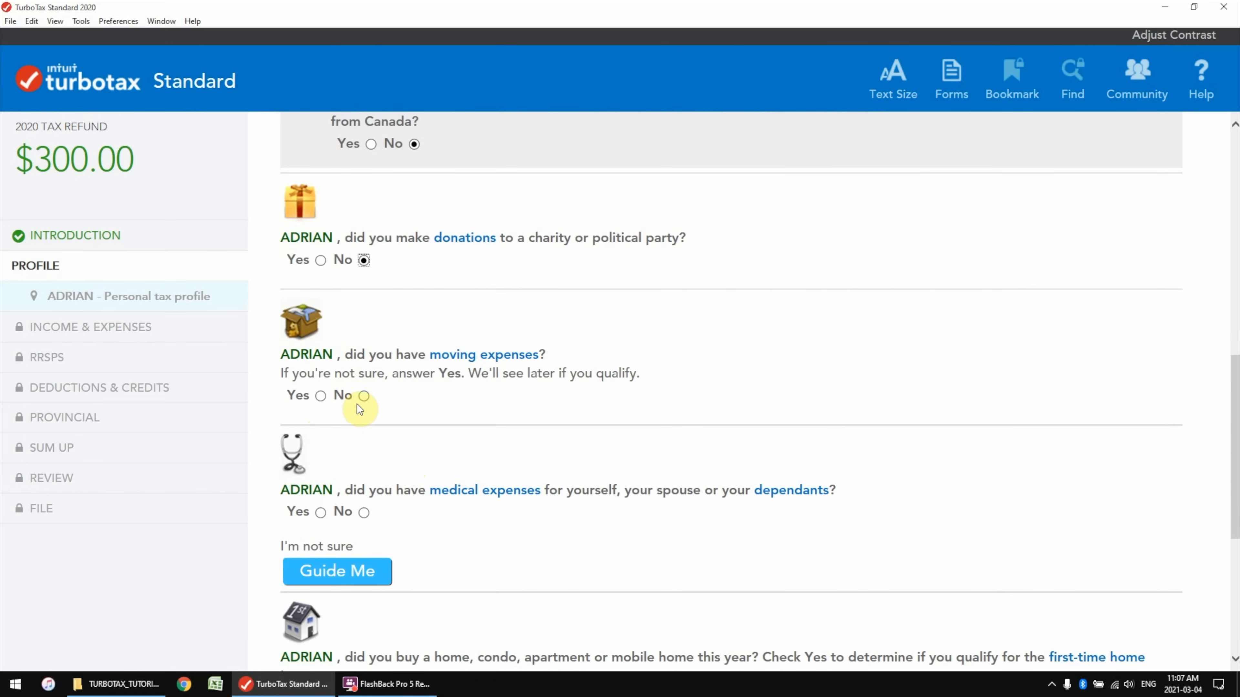
click(322, 396)
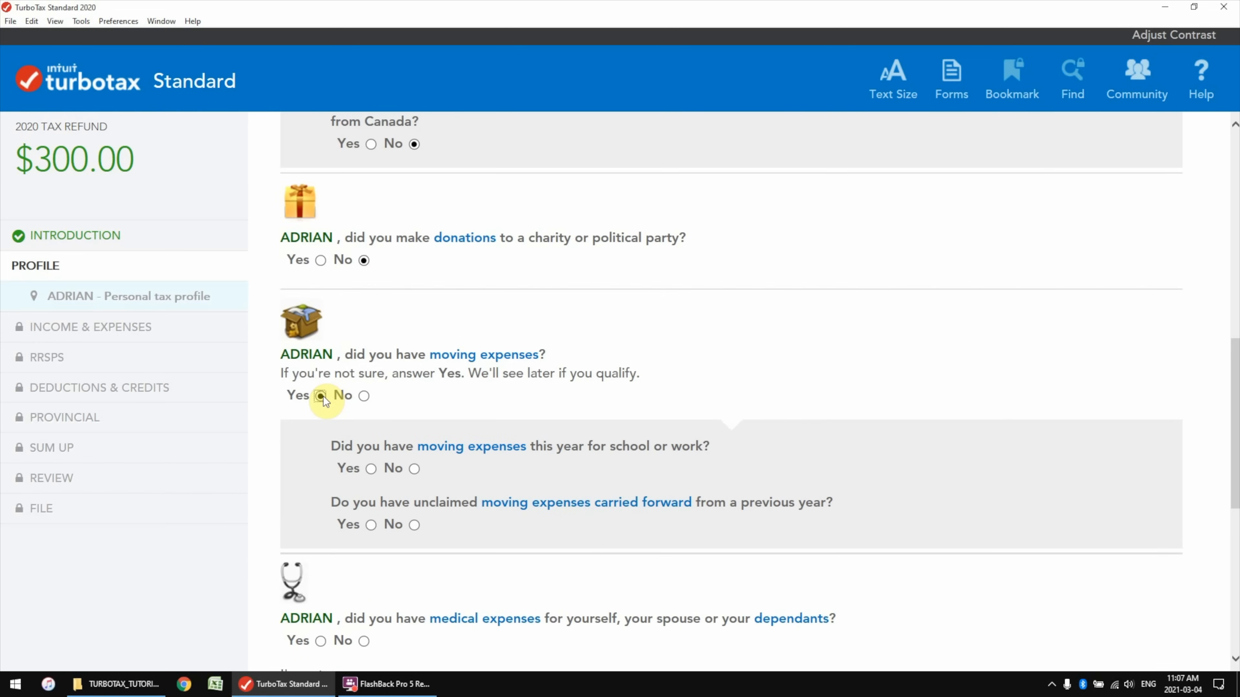
click(364, 396)
Answer No to medical expenses and Home Accessibility Tax Credit expenses, then continue
scroll(370, 422, down, 4)
click(320, 344)
click(364, 344)
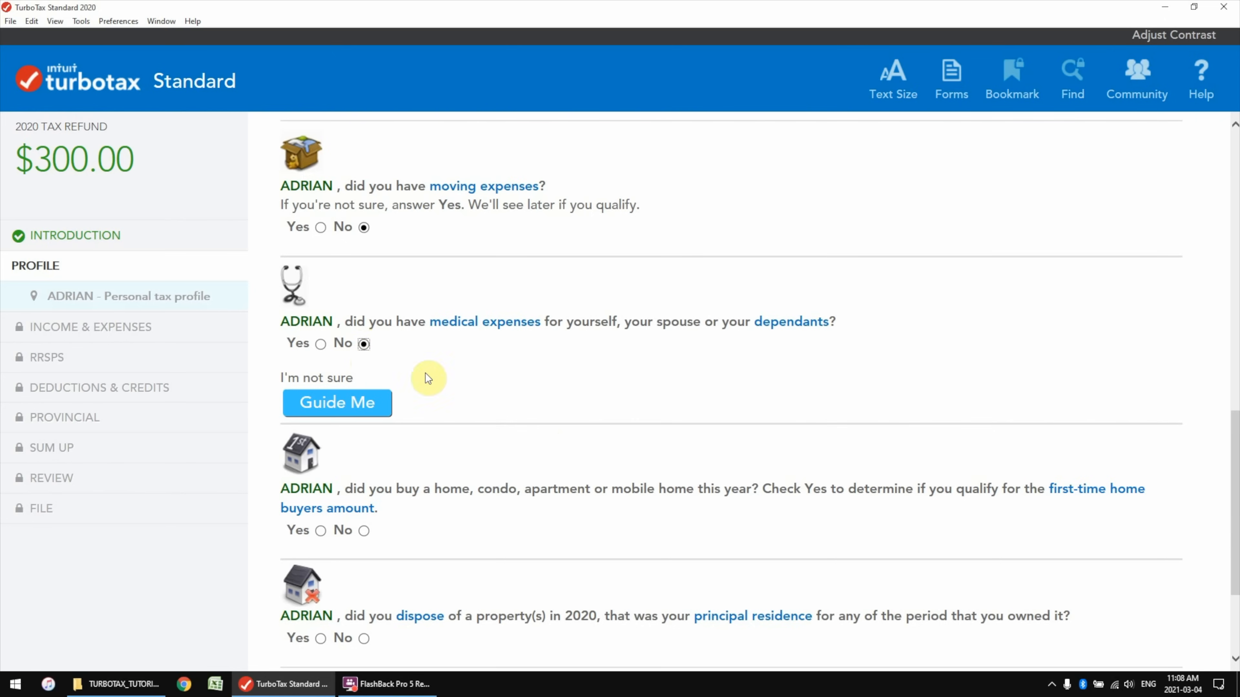
scroll(553, 452, down, 2)
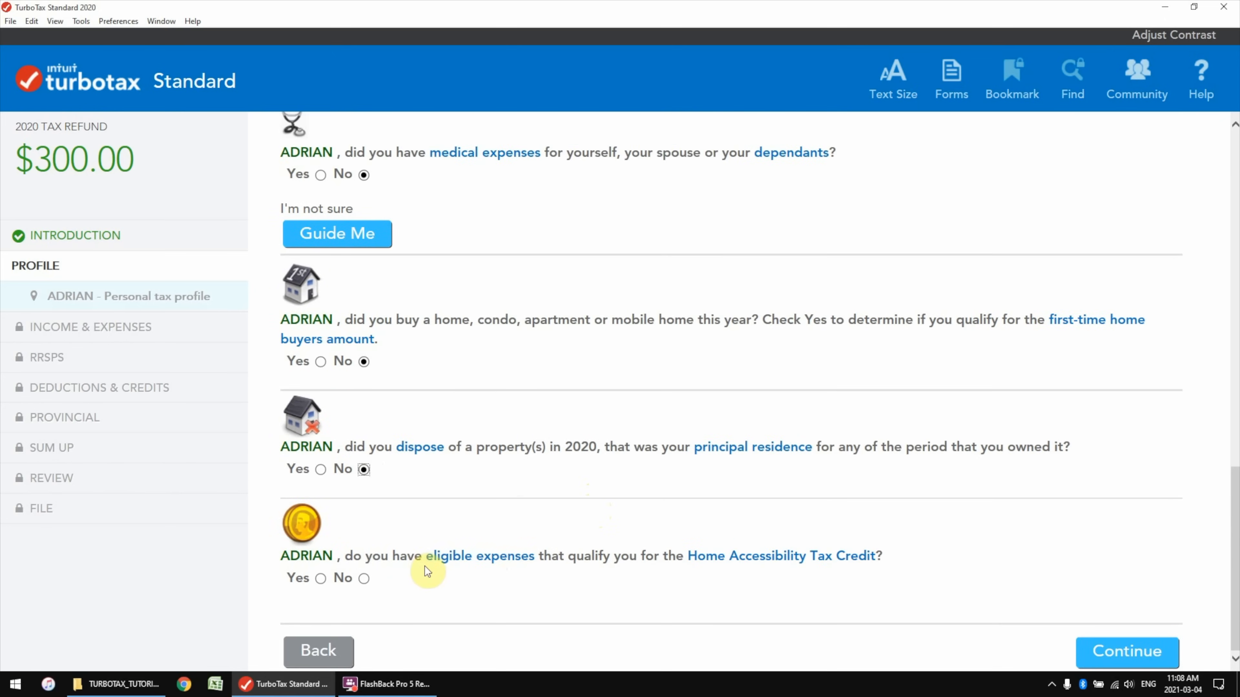
click(364, 578)
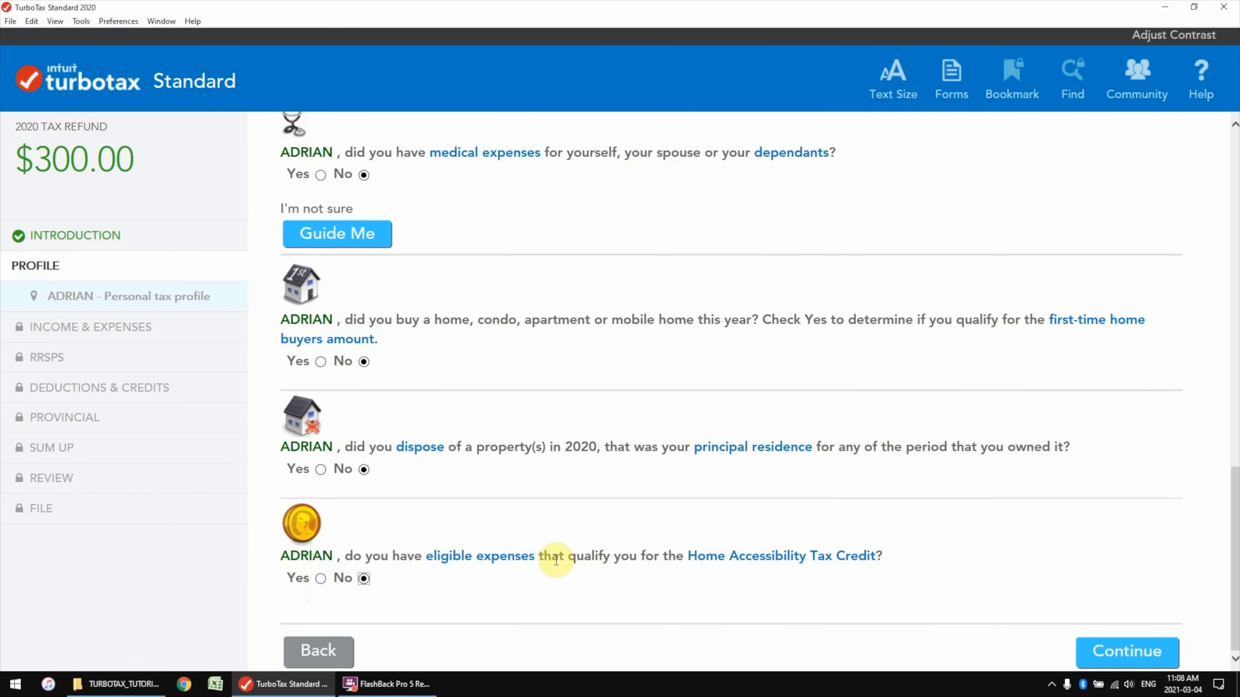
click(1127, 651)
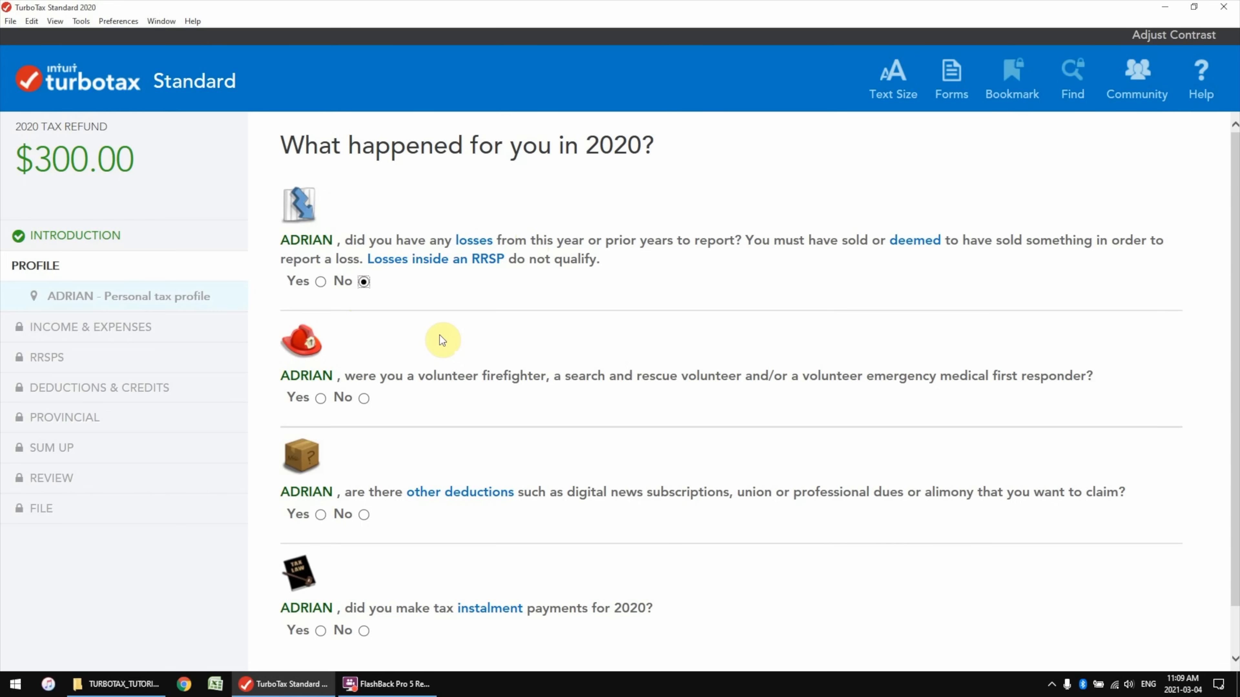
Answer No to volunteer firefighter, other deductions and tax instalment payments, finishing the profile
click(363, 398)
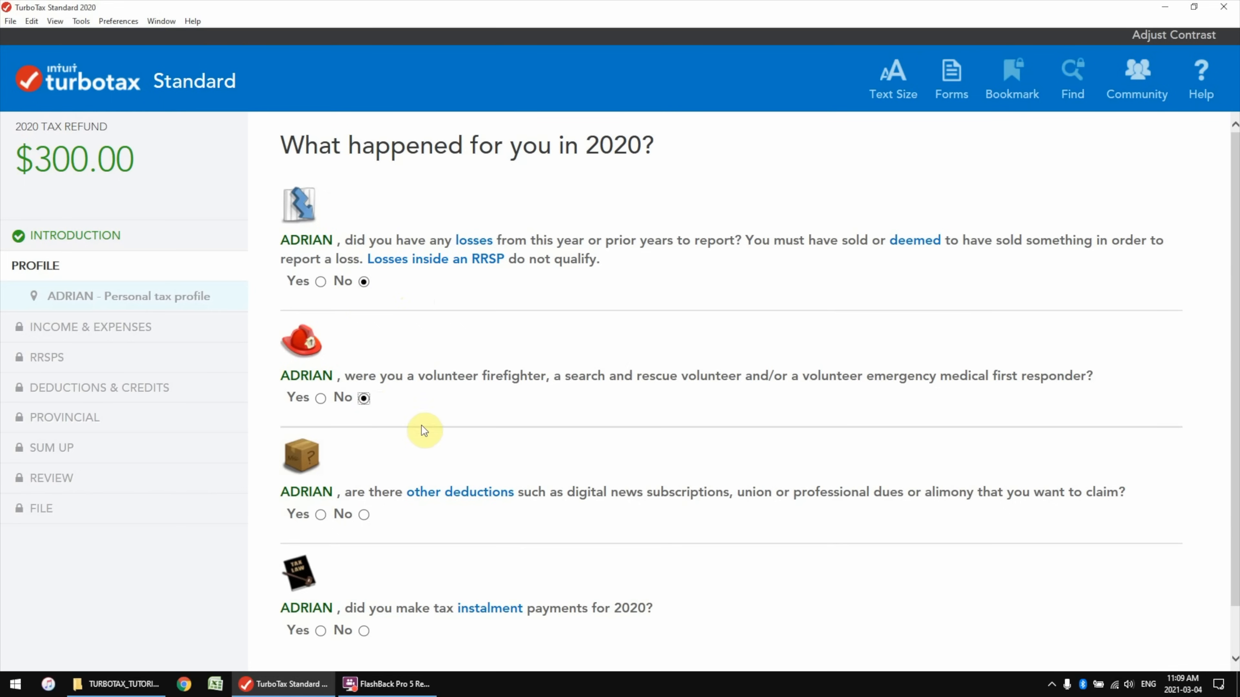
scroll(421, 425, down, 1)
click(321, 462)
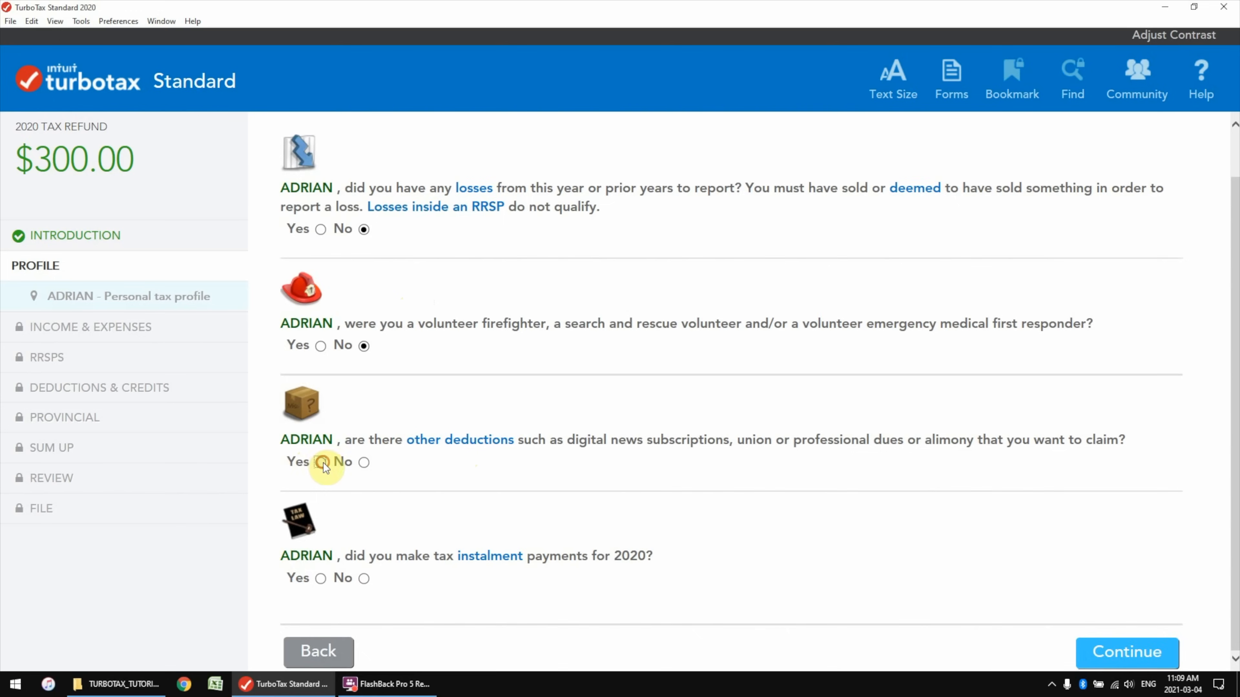
scroll(488, 430, down, 3)
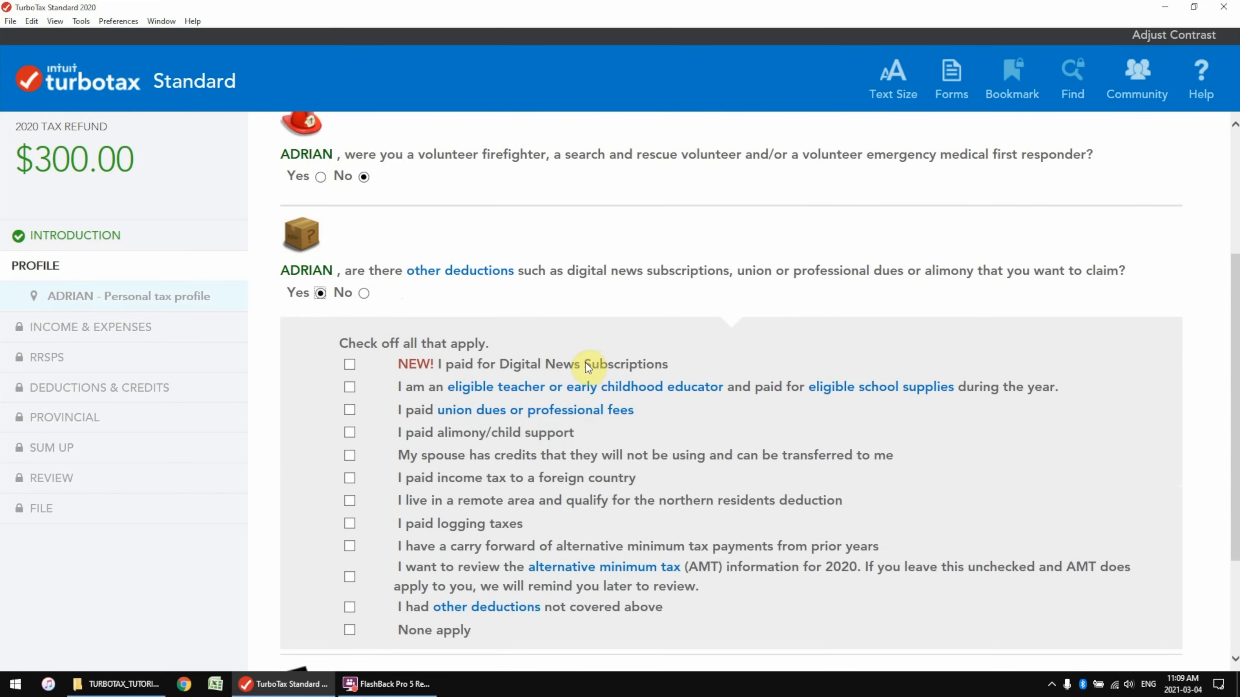
click(365, 294)
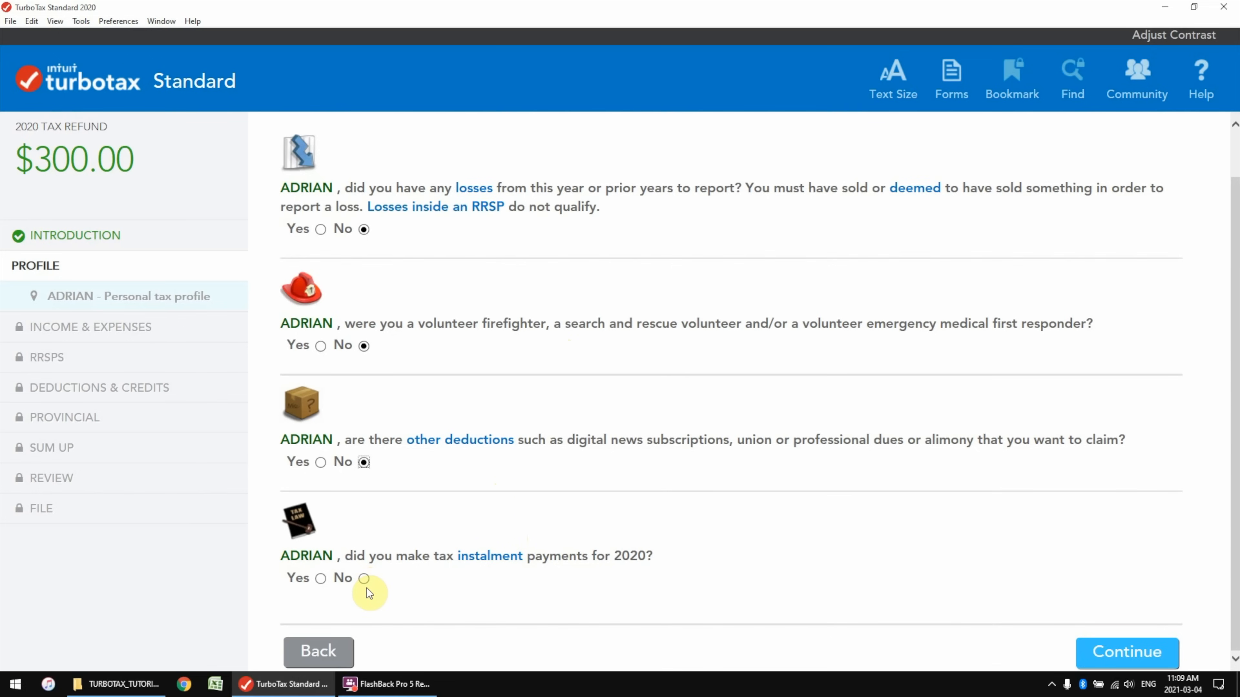
click(363, 579)
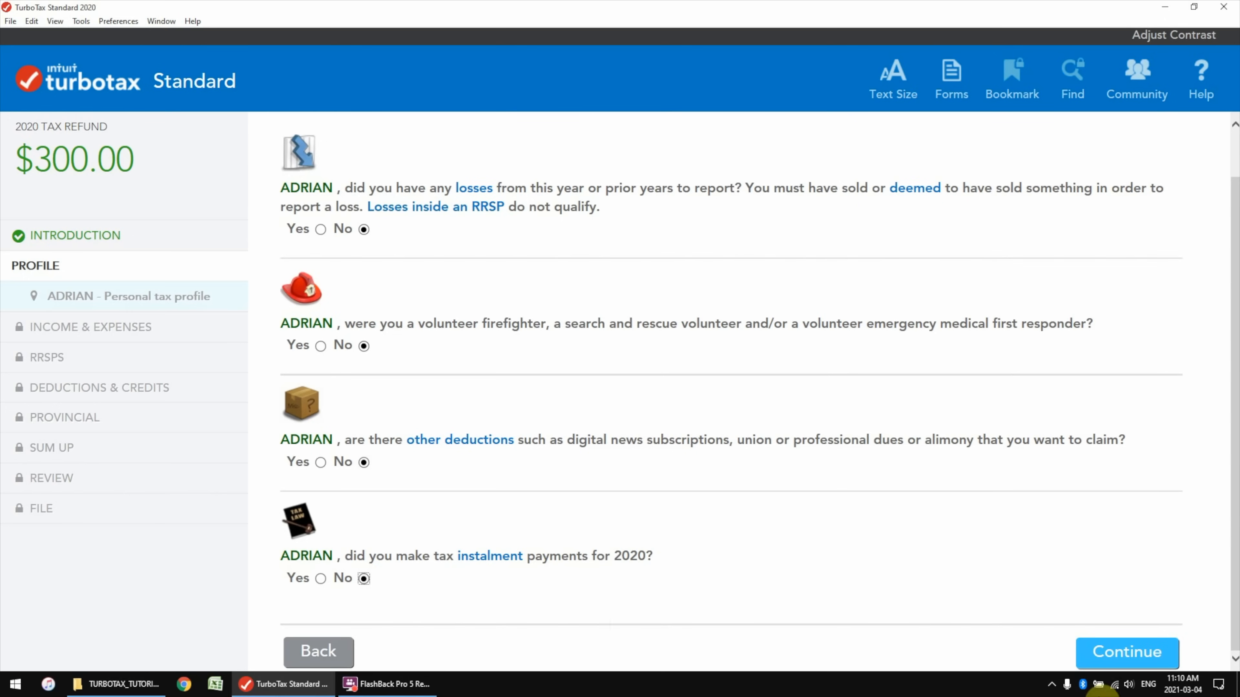
click(1127, 652)
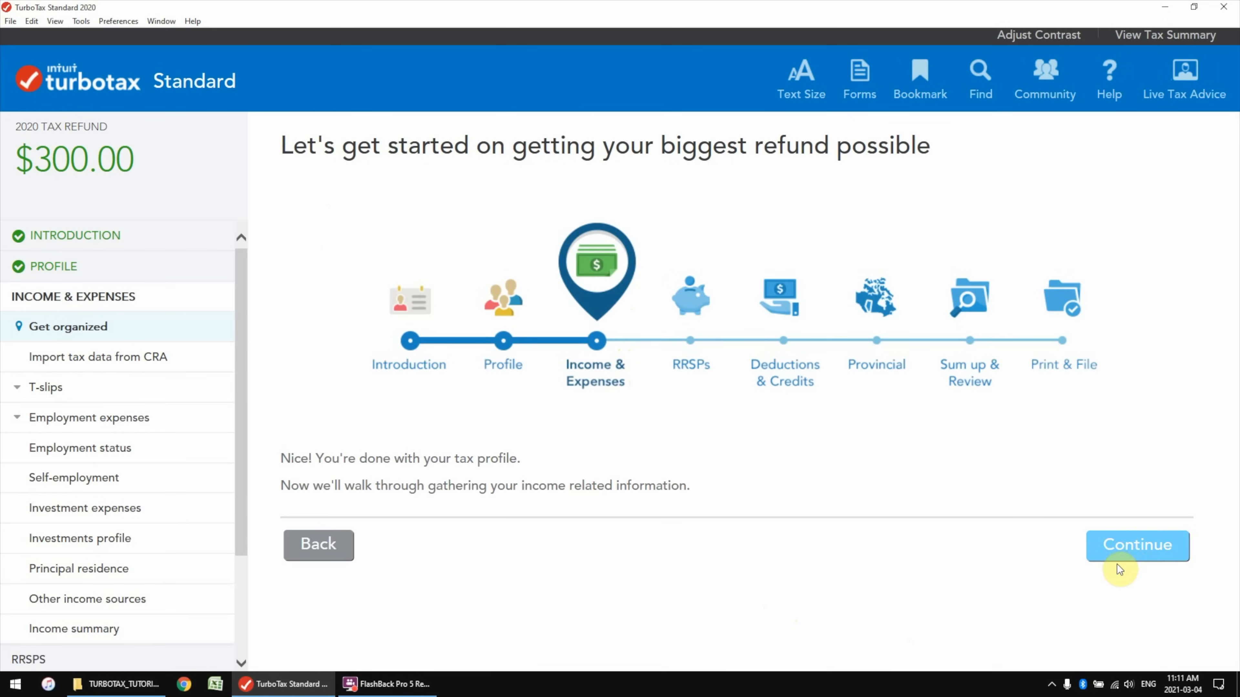
Continue from the Income & Expenses intro to the Auto-fill My Return import page
click(1140, 550)
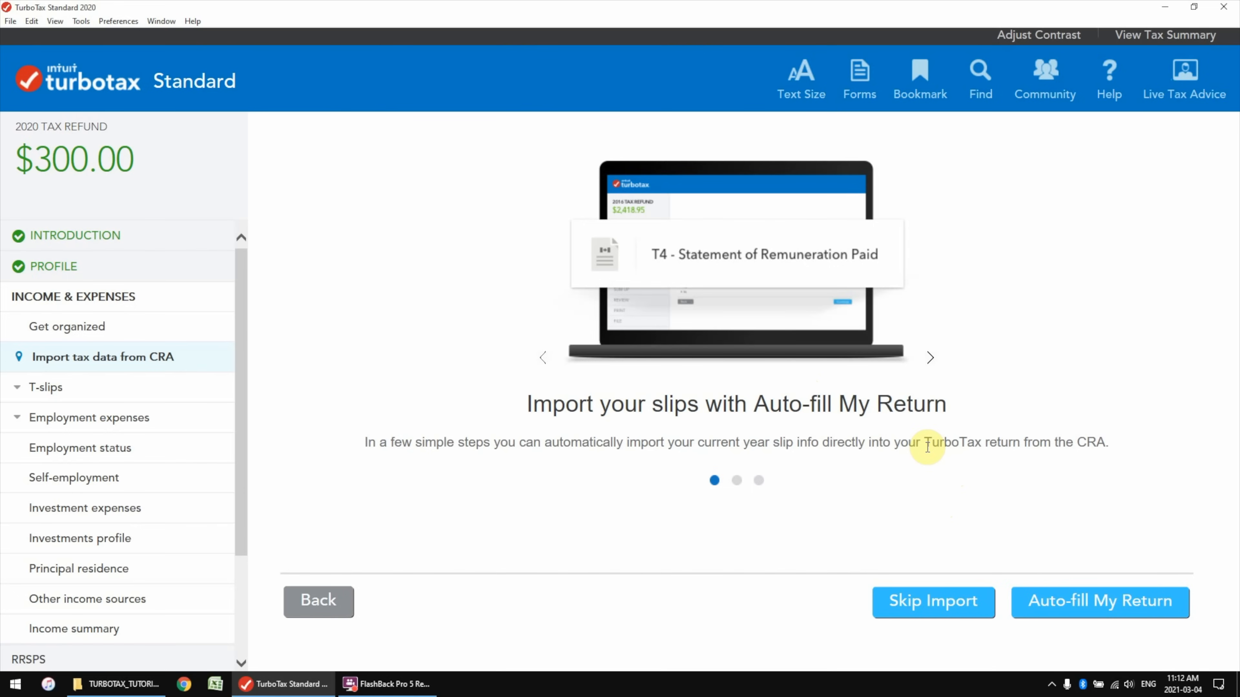
Skip the CRA slip import to reach the blank T4 - Employment Income form
click(946, 613)
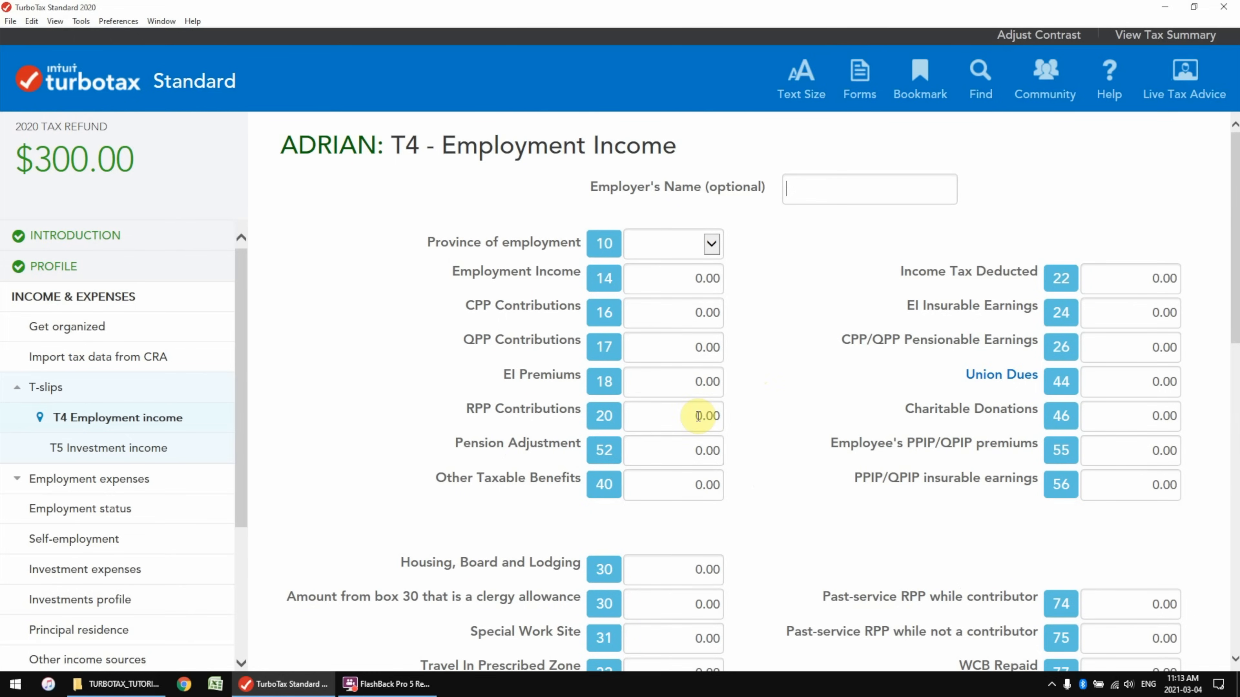
Open T4_Sample.png from the tutorial files folder in IrfanView
click(151, 685)
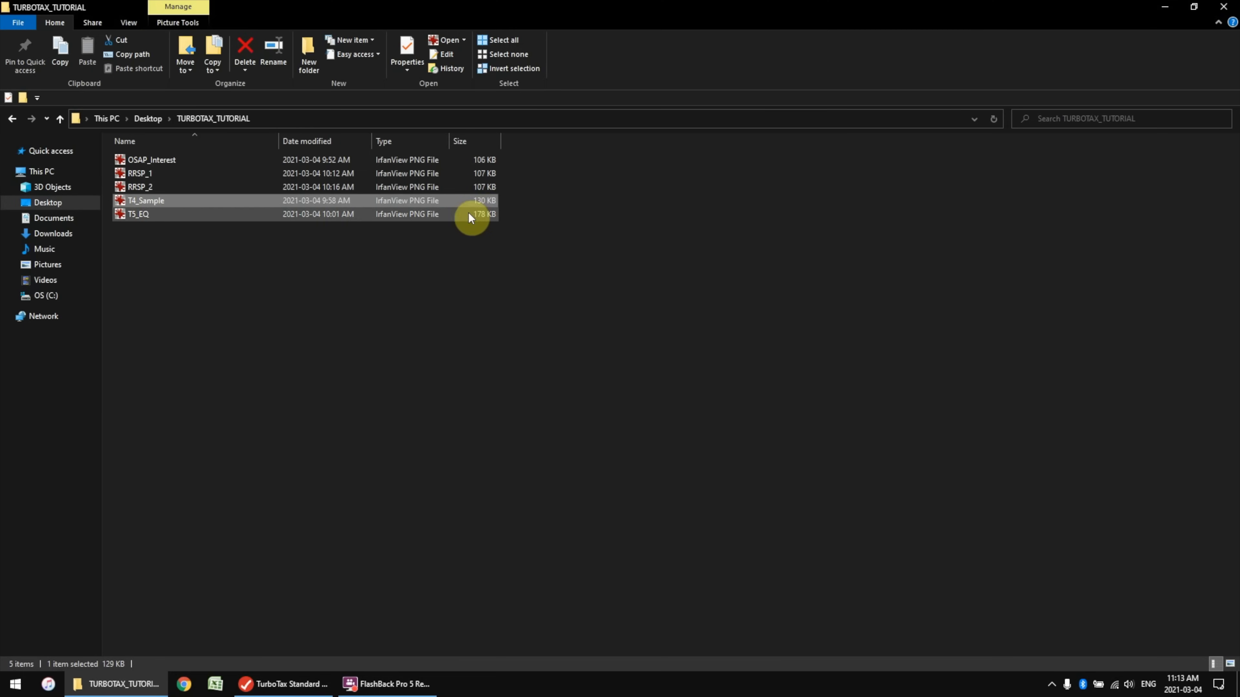
double_click(148, 203)
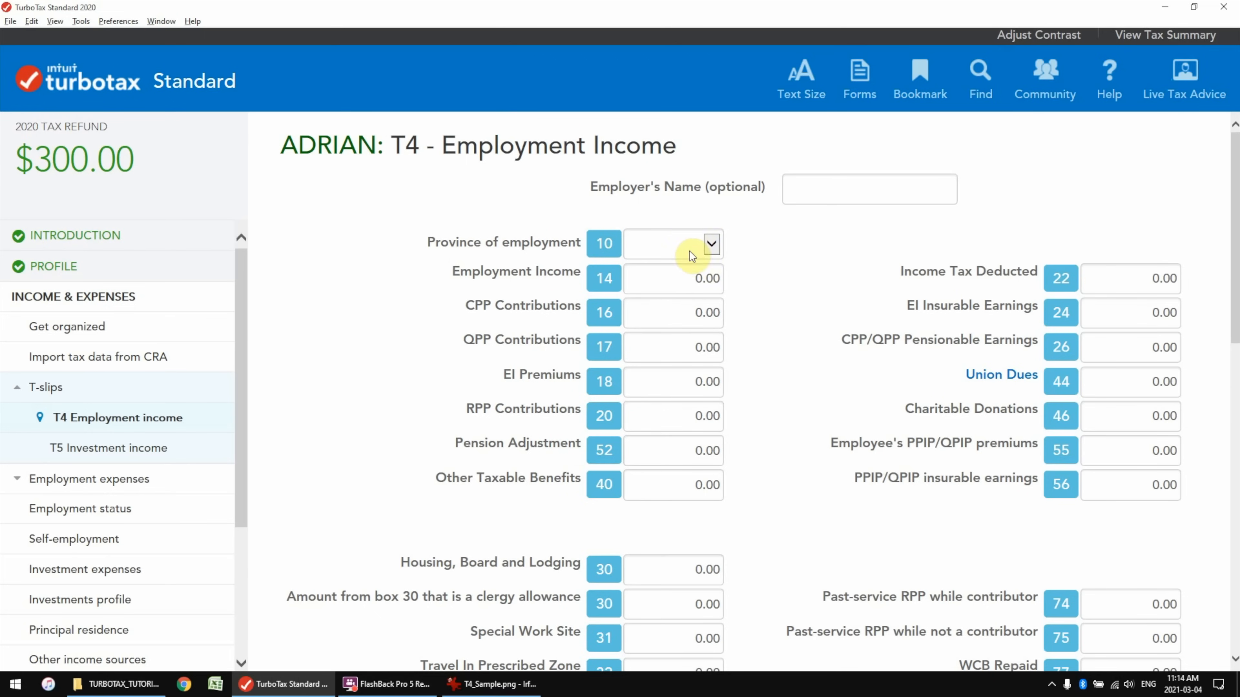
Enter employer name 'YouTube Inc.' and province of employment ON on the T4
click(793, 184)
text(YouTube Inc.)
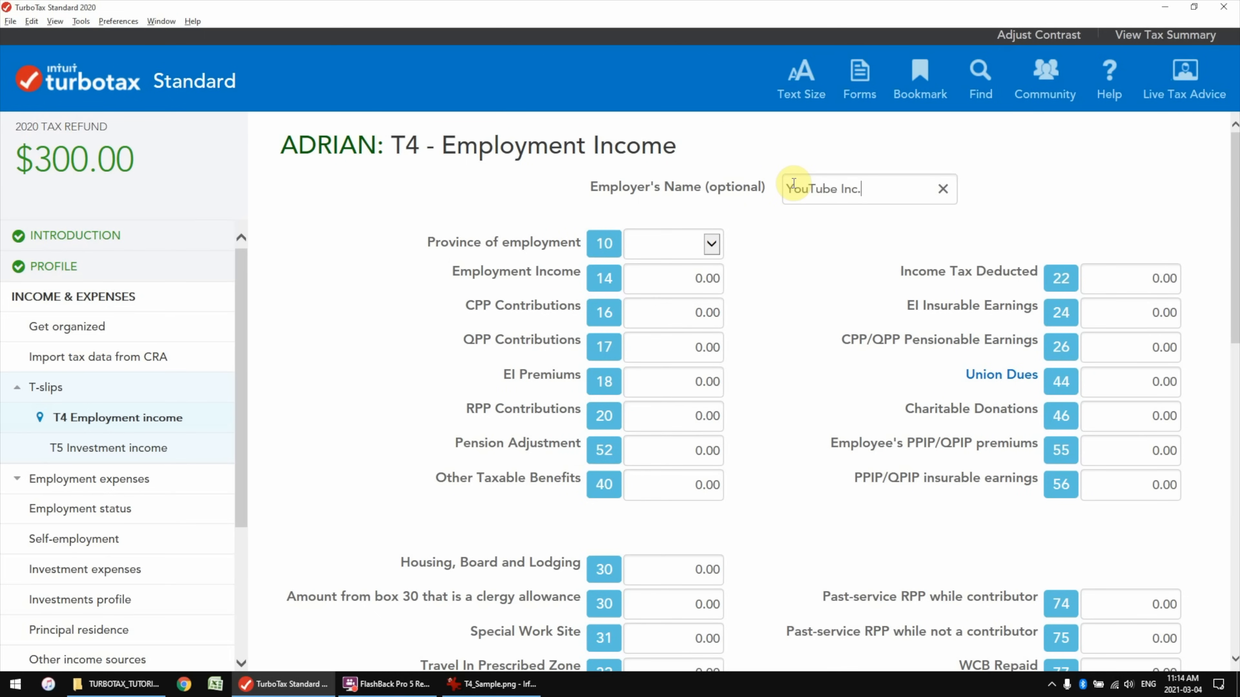
click(711, 245)
click(839, 247)
key(alt+Tab)
key(alt+Tab)
click(716, 242)
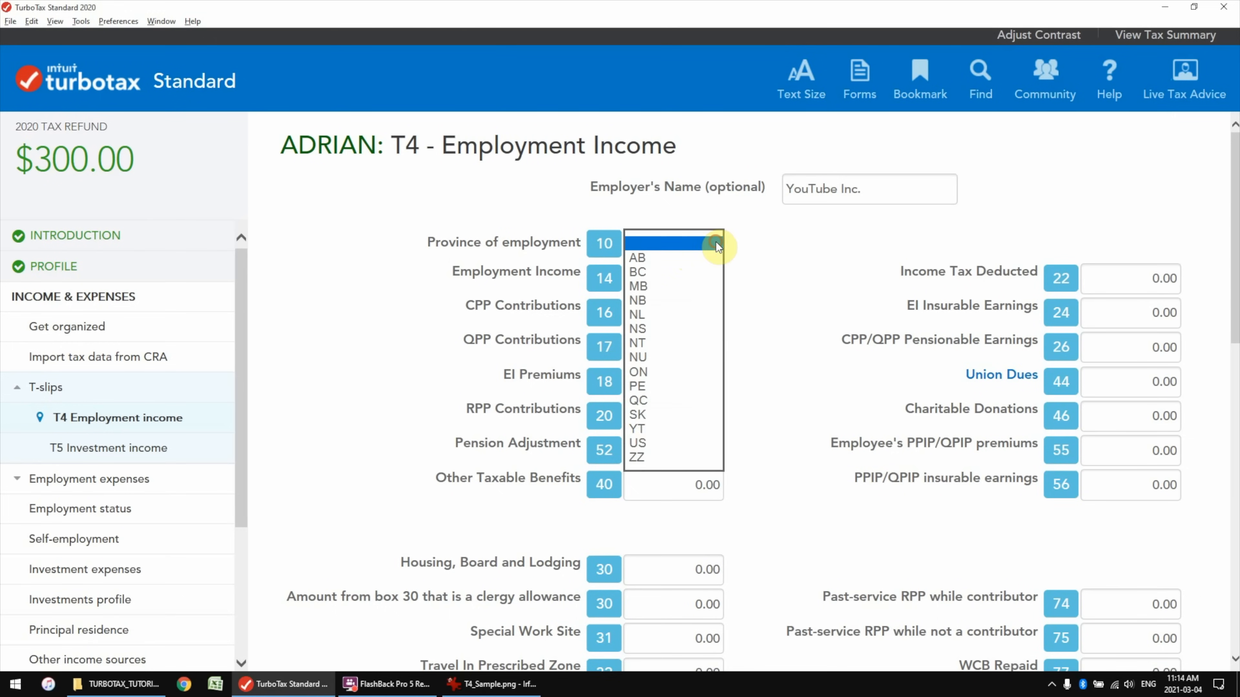
click(638, 372)
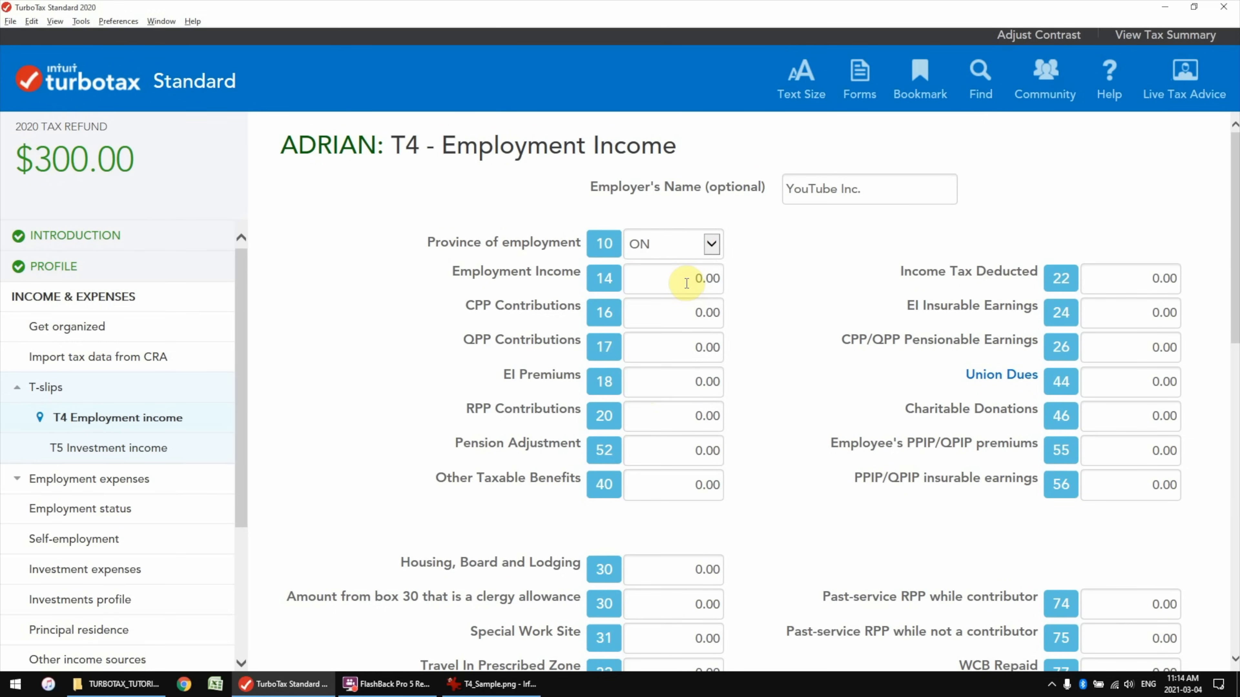
Copy employment income 80000 (box 14) and CPP contributions 2898 (box 16) from the sample
key(alt+Tab)
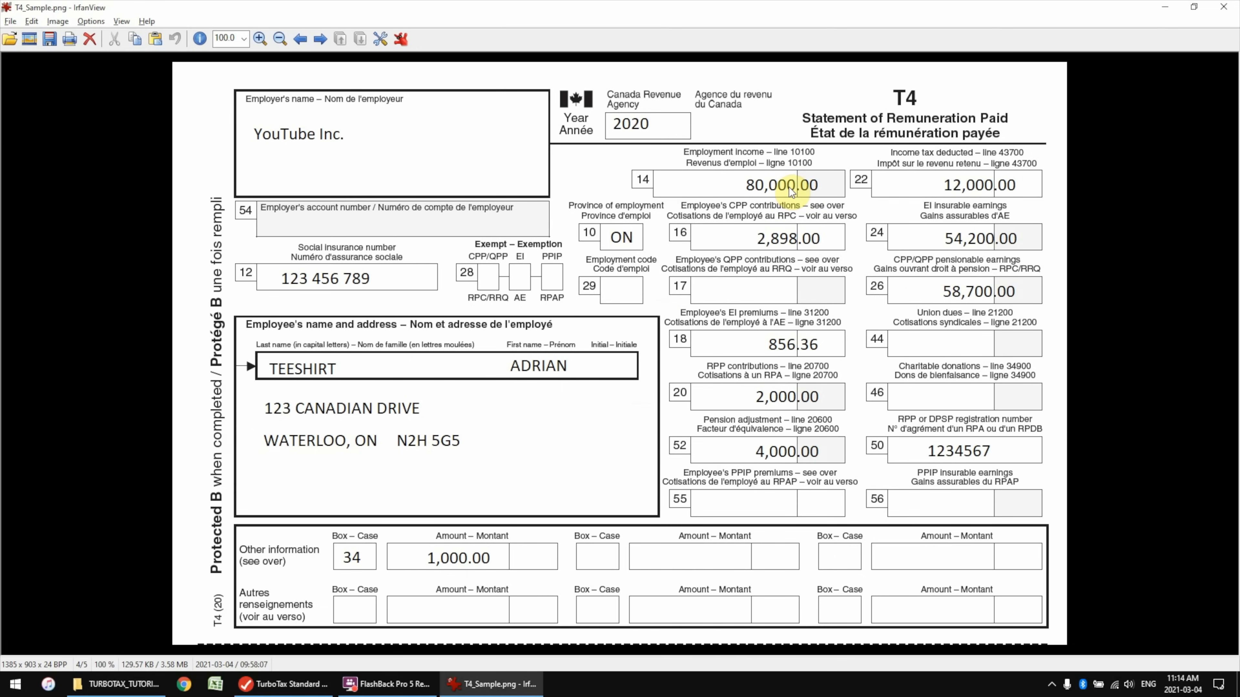
key(alt+Tab)
click(680, 280)
text(80000)
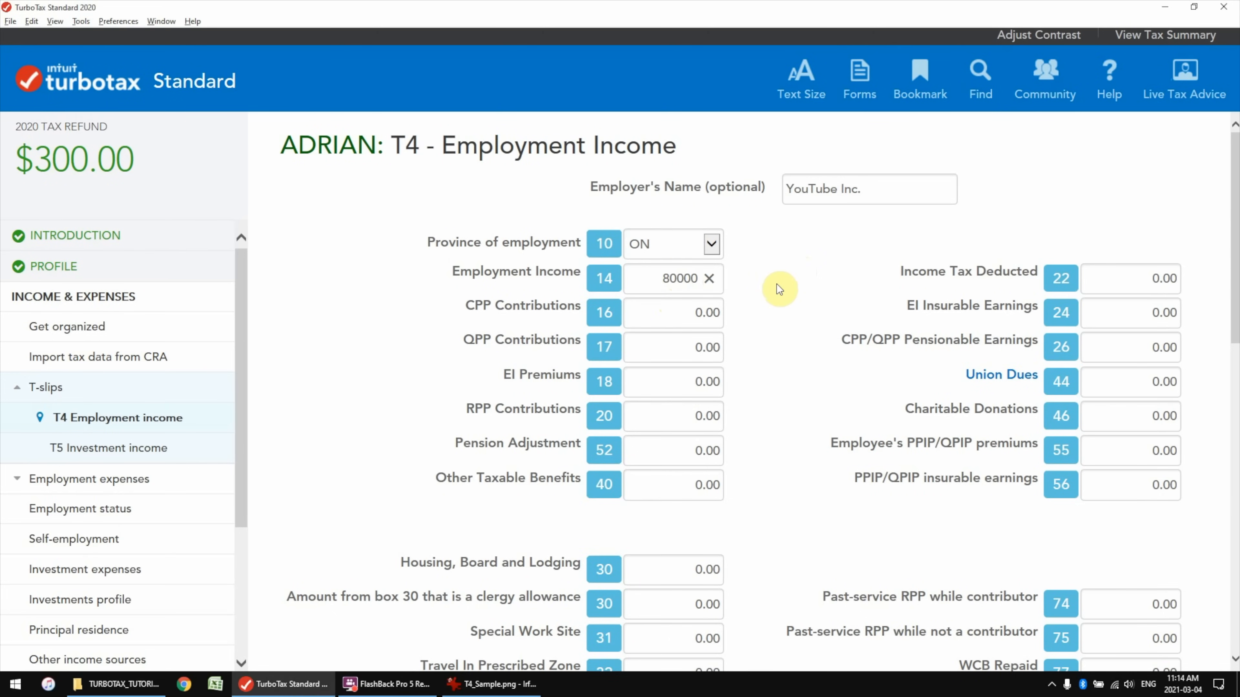
key(alt+Tab)
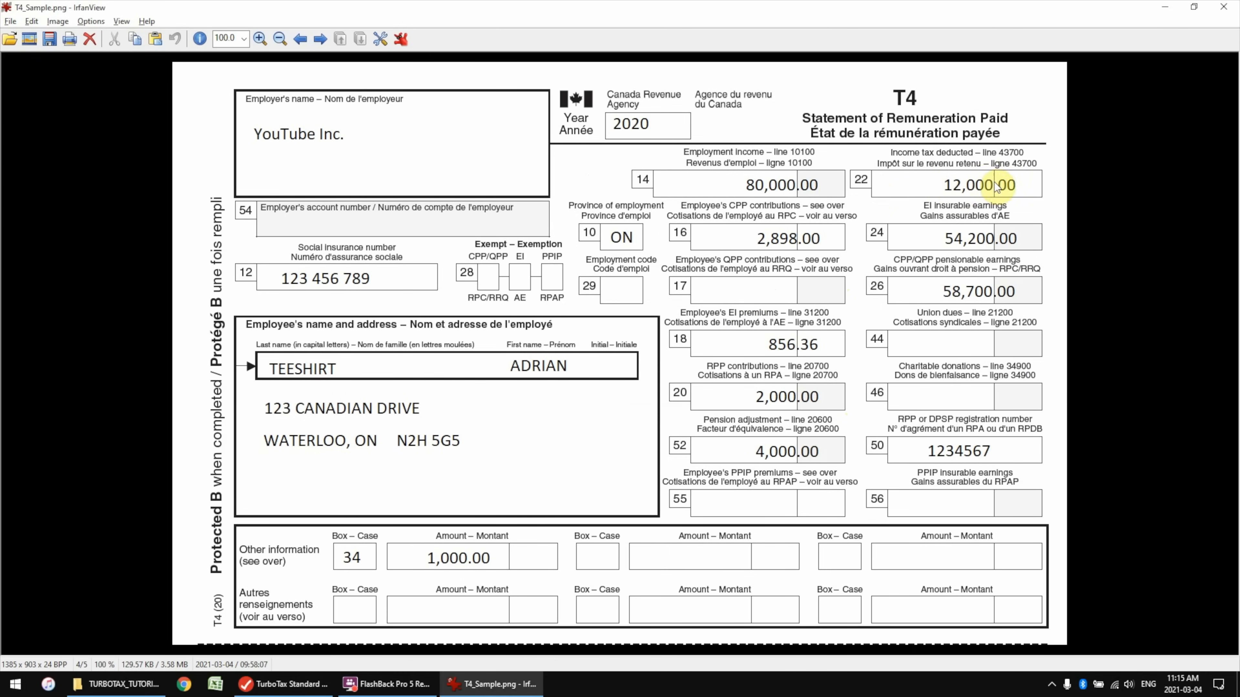
key(alt+Tab)
click(1104, 278)
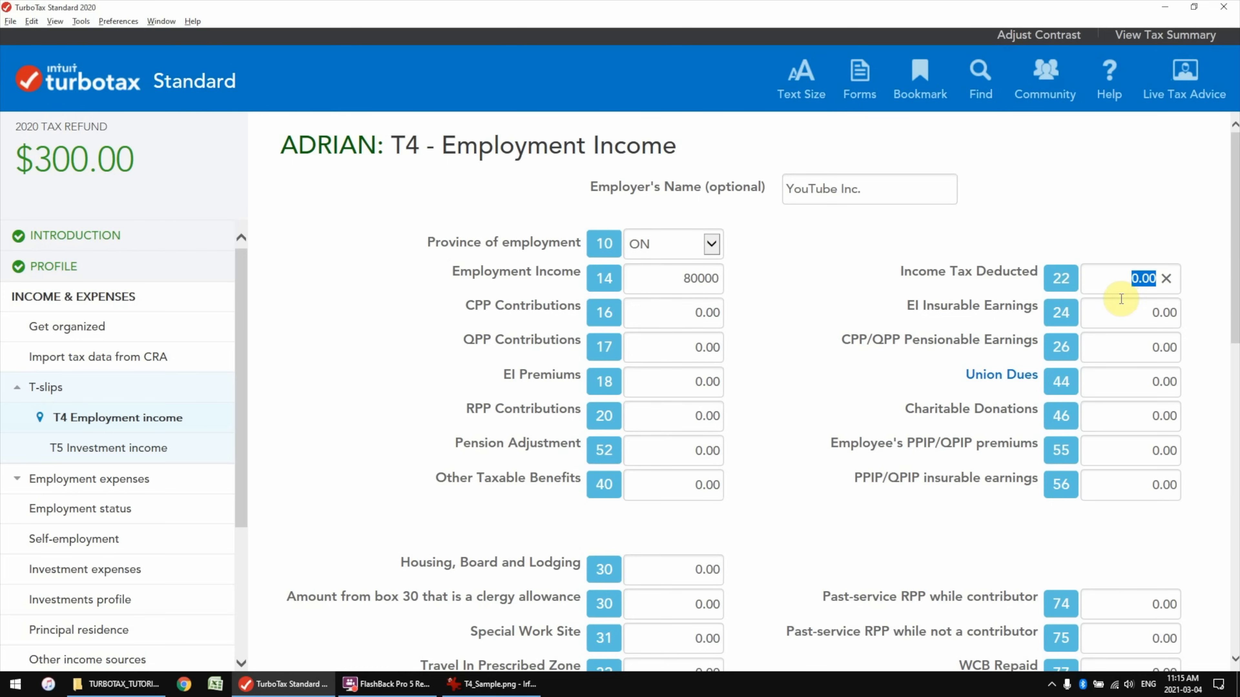
key(alt+Tab)
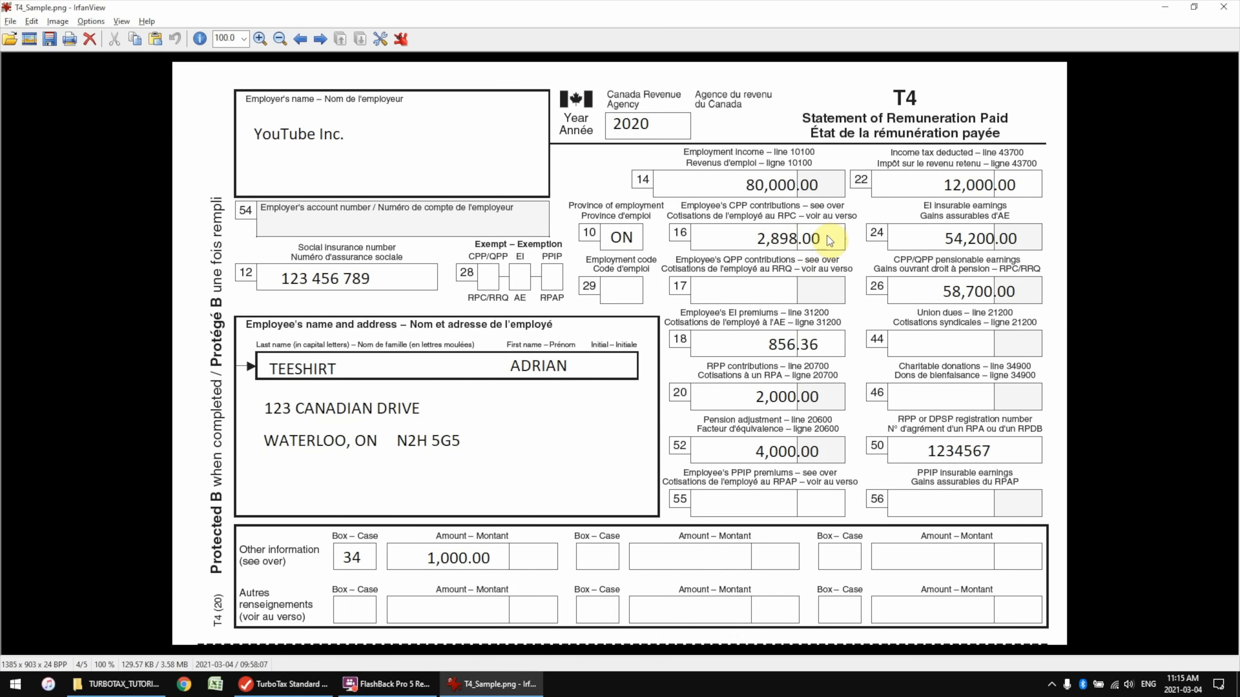
key(alt+Tab)
text(2898)
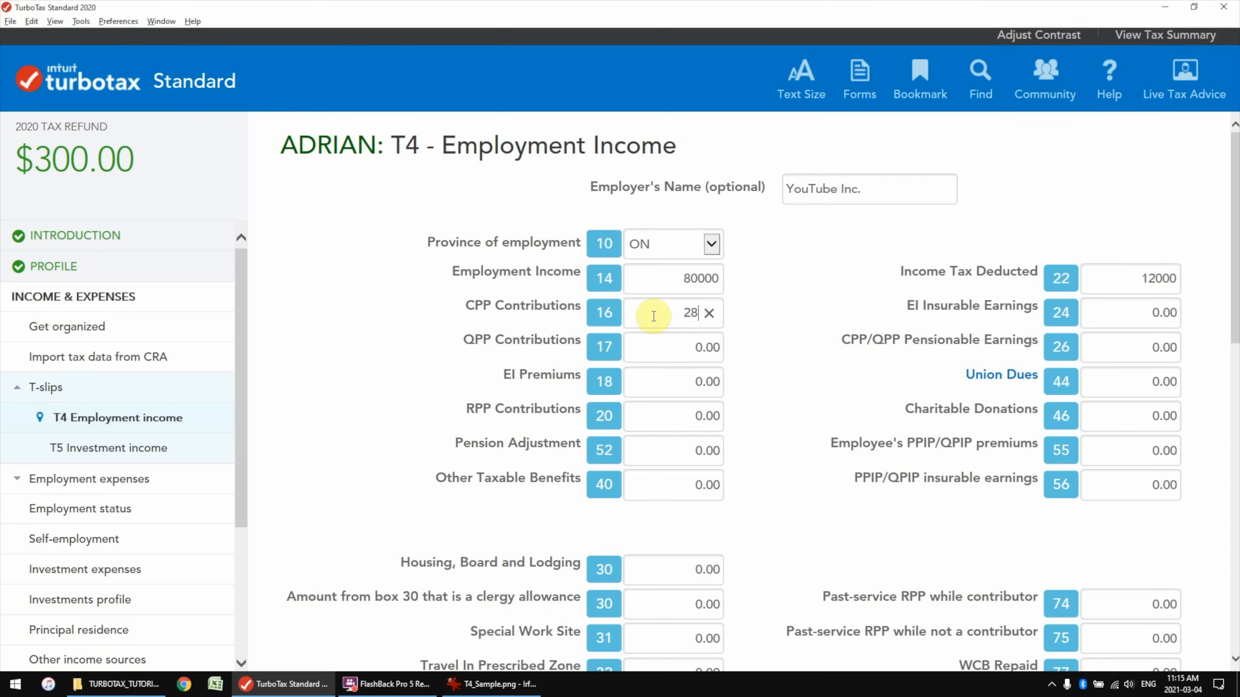
Enter EI insurable earnings 54200, pensionable earnings 58700, EI premiums 856.36 and RPP contributions 2000
key(alt+Tab)
key(alt+Tab)
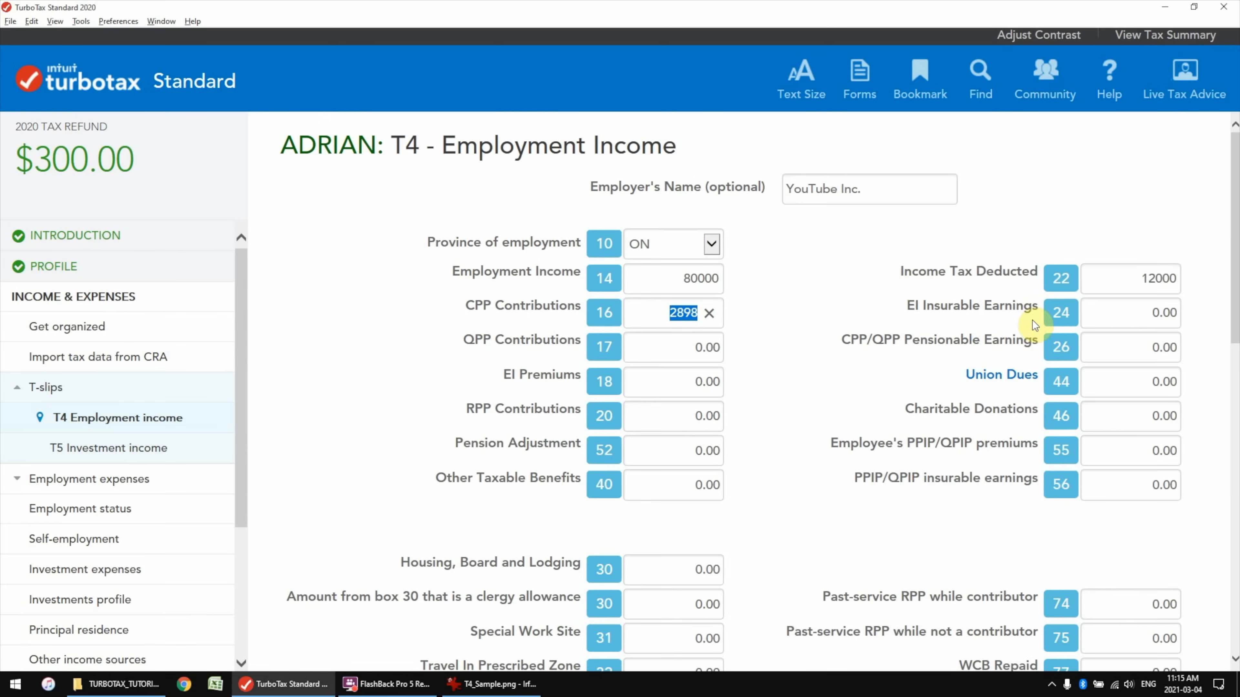
key(alt+Tab)
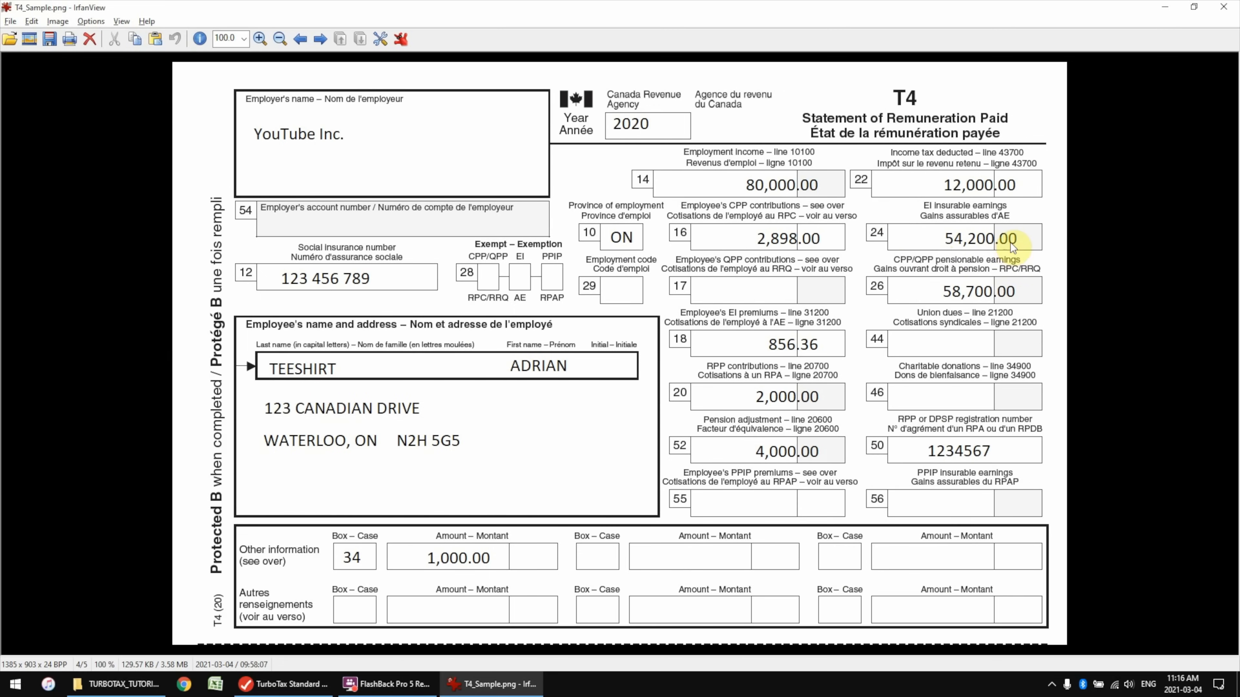
key(alt+Tab)
text(54200)
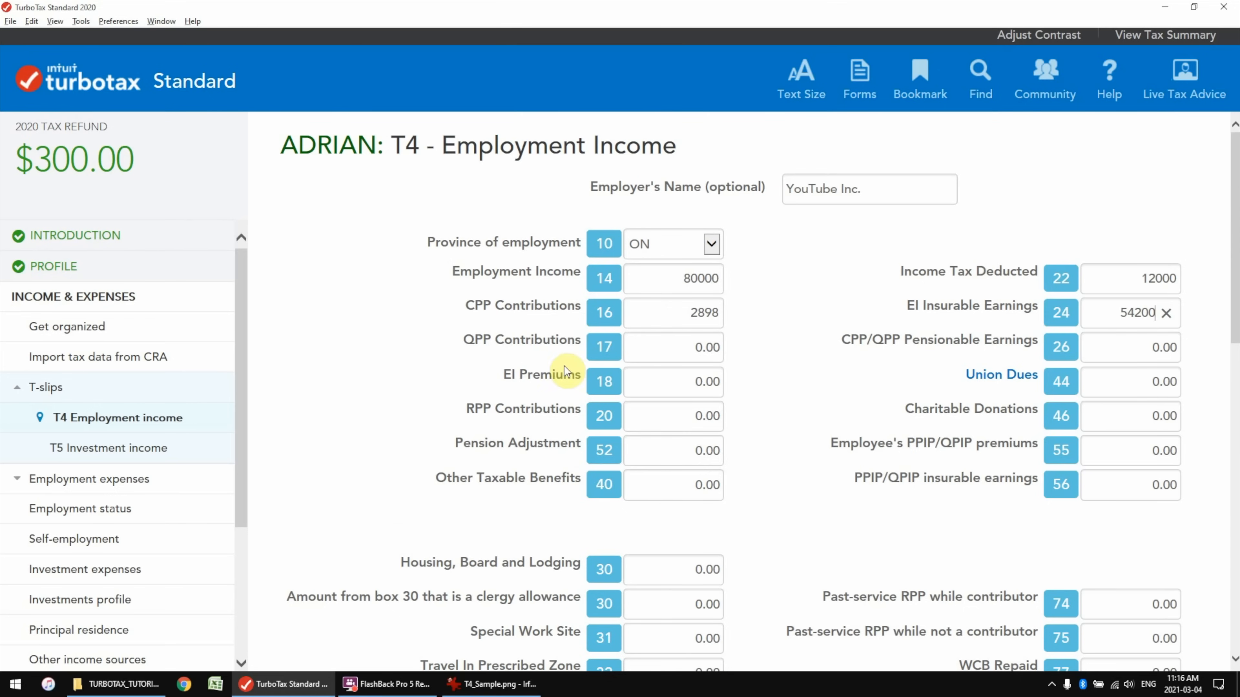
key(alt+Tab)
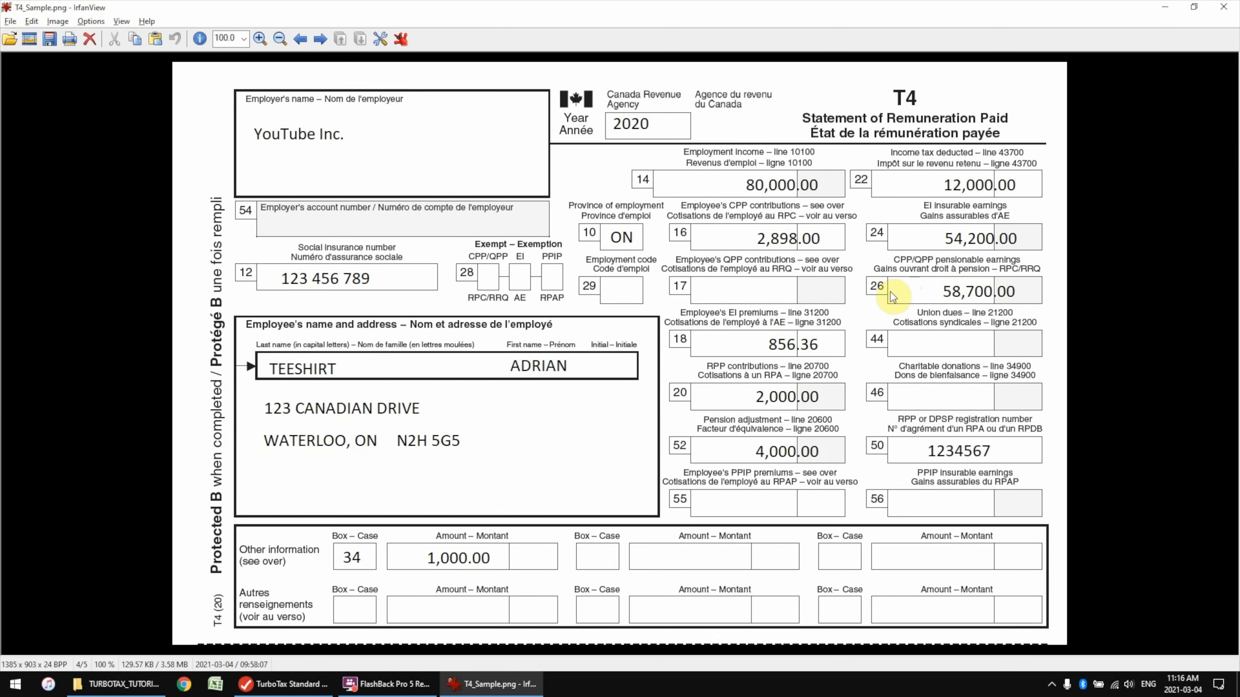
key(alt+Tab)
text(58700)
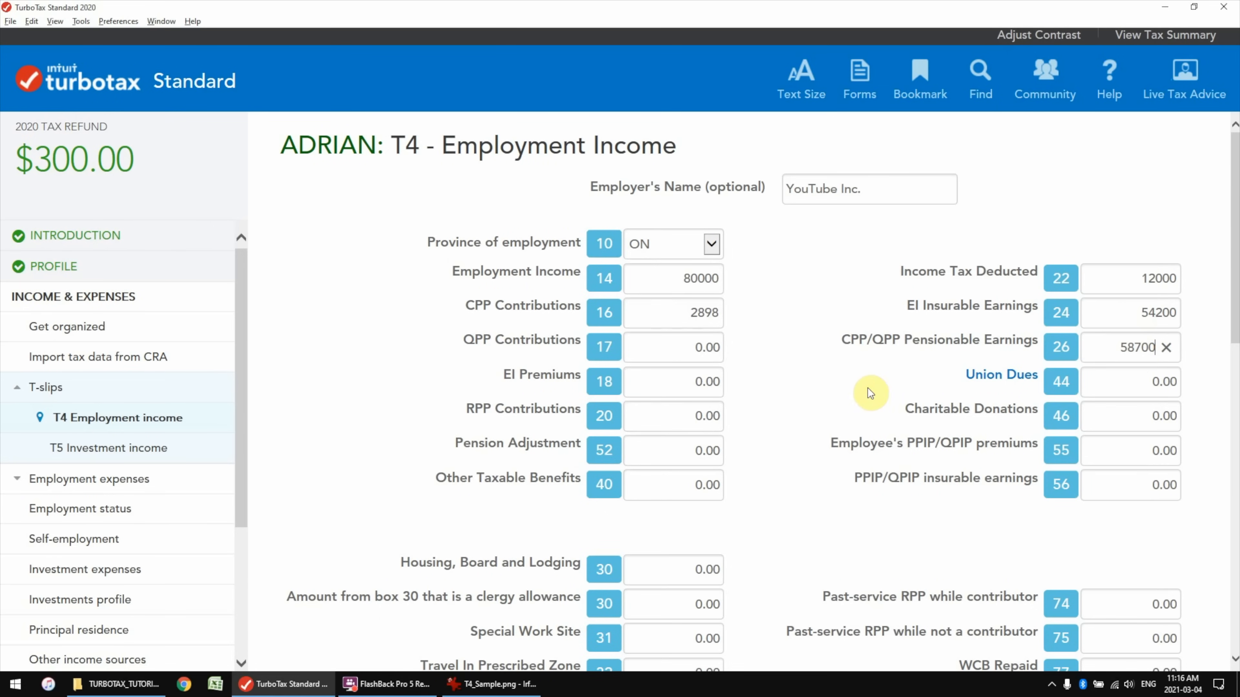
key(alt+Tab)
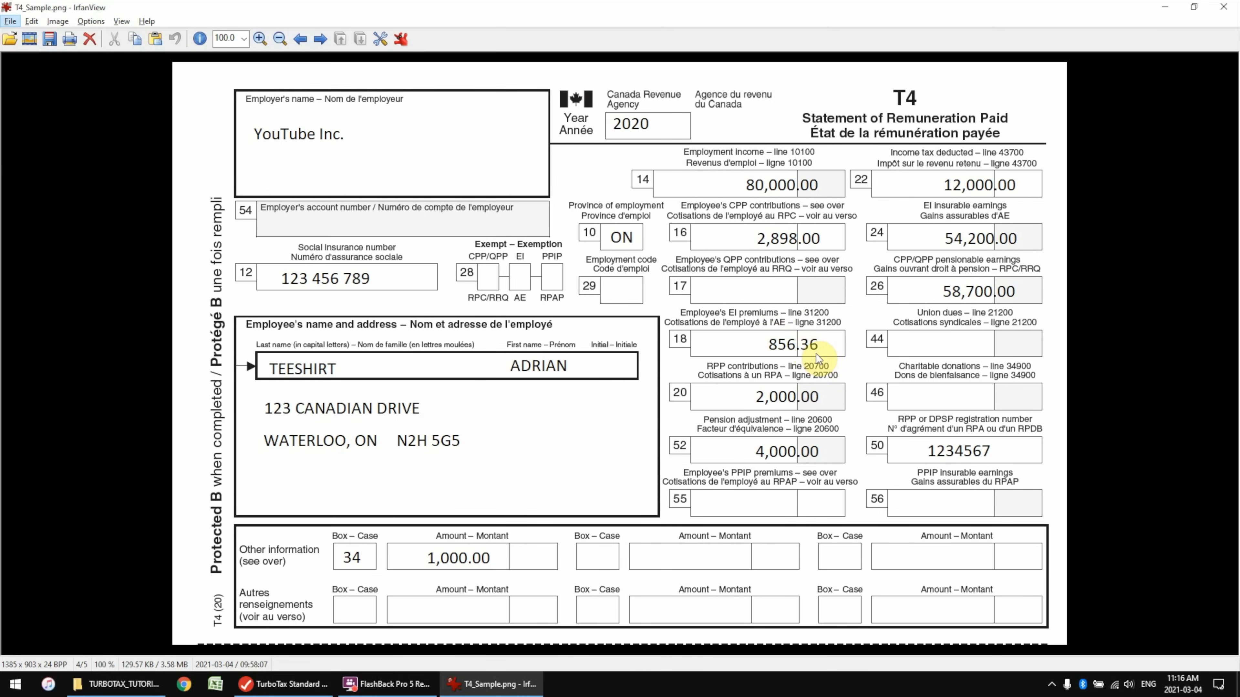
key(alt+Tab)
text(856.36)
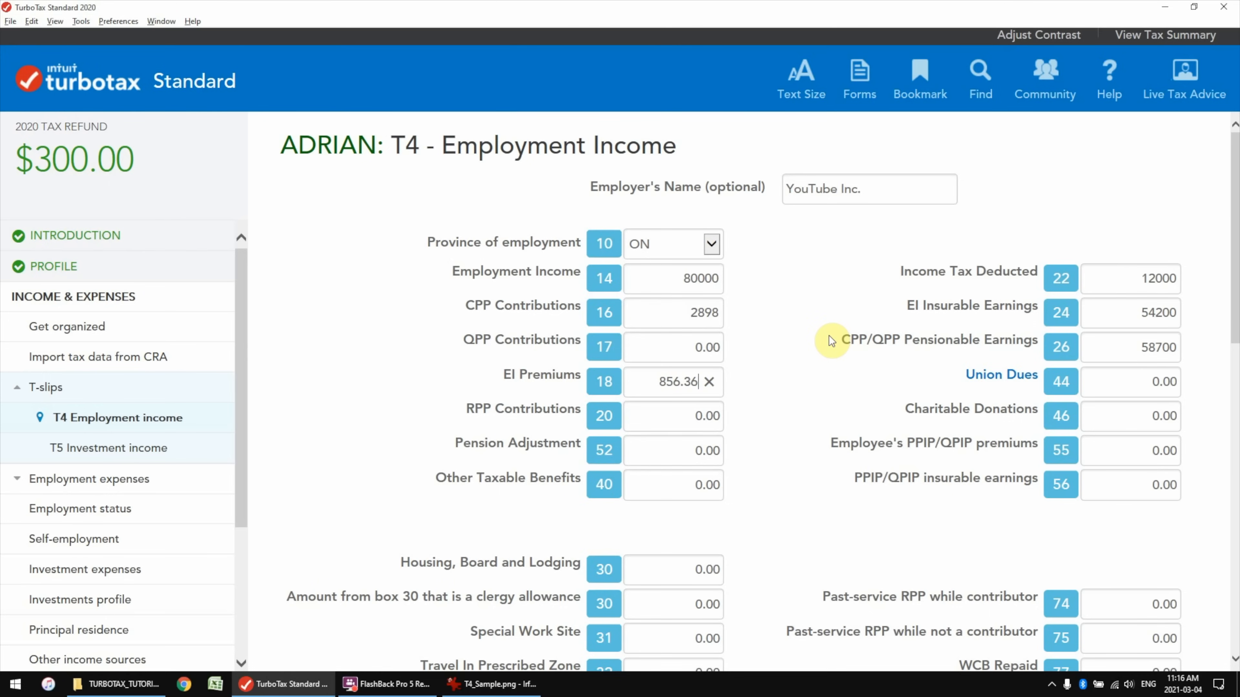
key(alt+Tab)
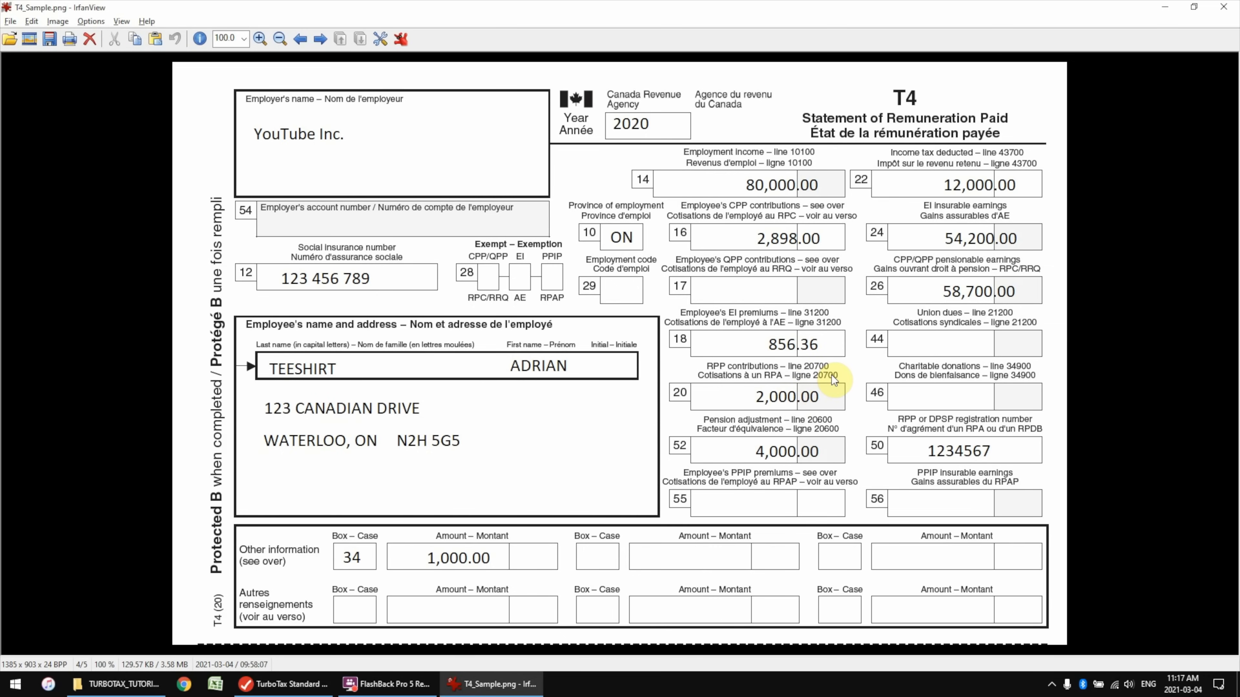
key(alt+Tab)
text(2000)
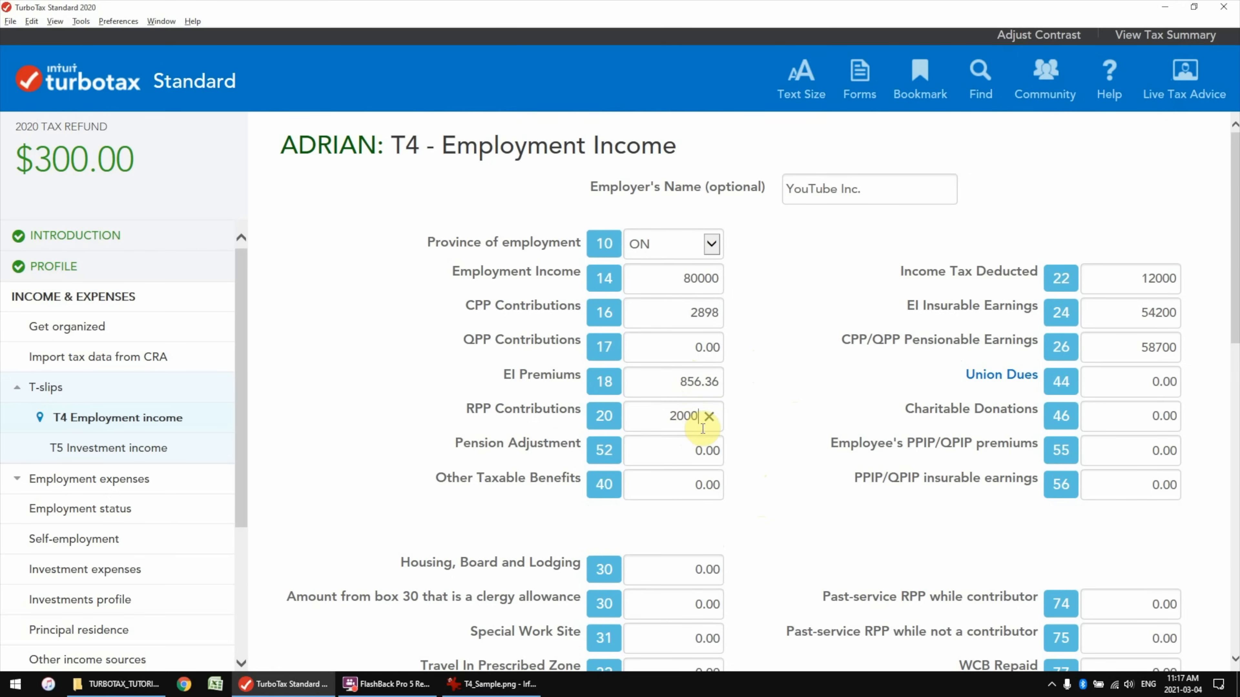
Confirm the box 52 pension adjustment of 4000 and enter 1000 in box 34
key(alt+Tab)
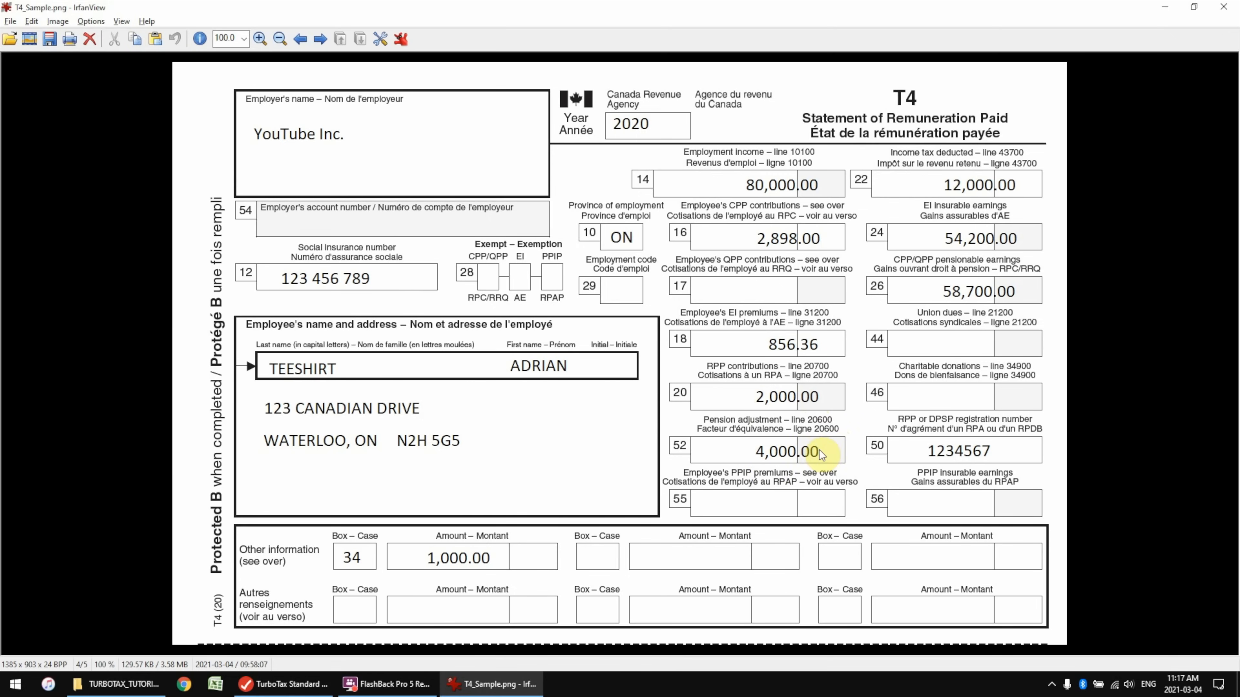
key(alt+Tab)
click(675, 450)
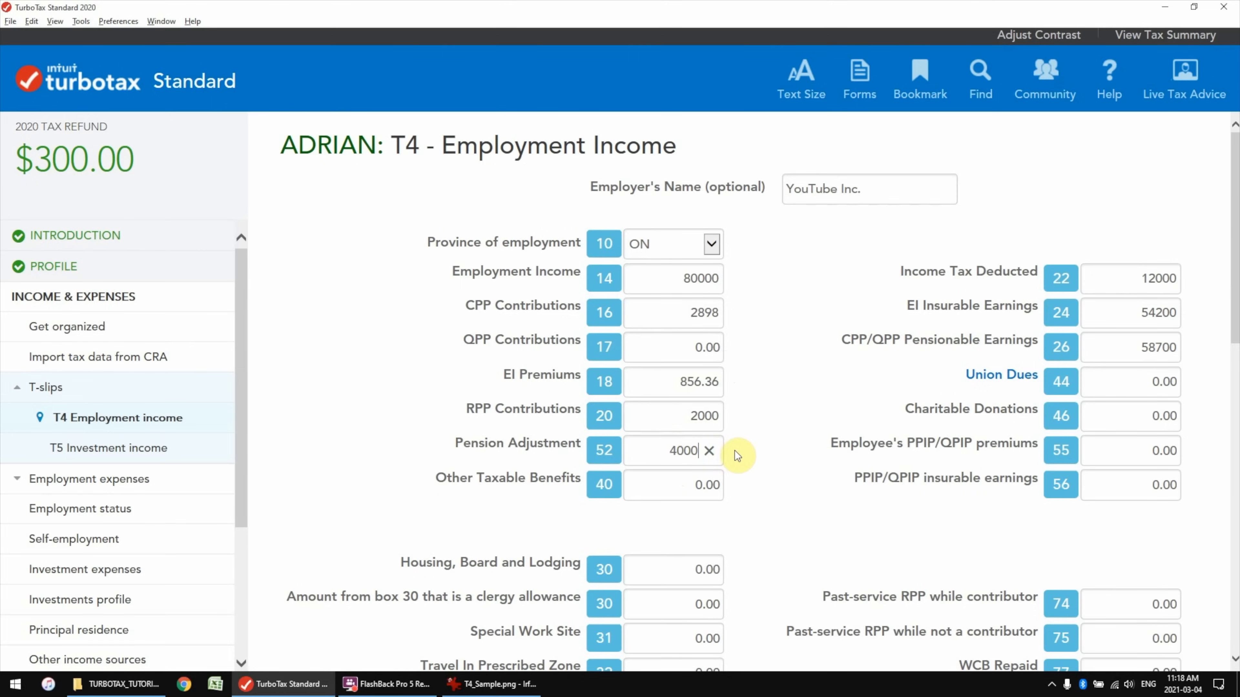
key(alt+Tab)
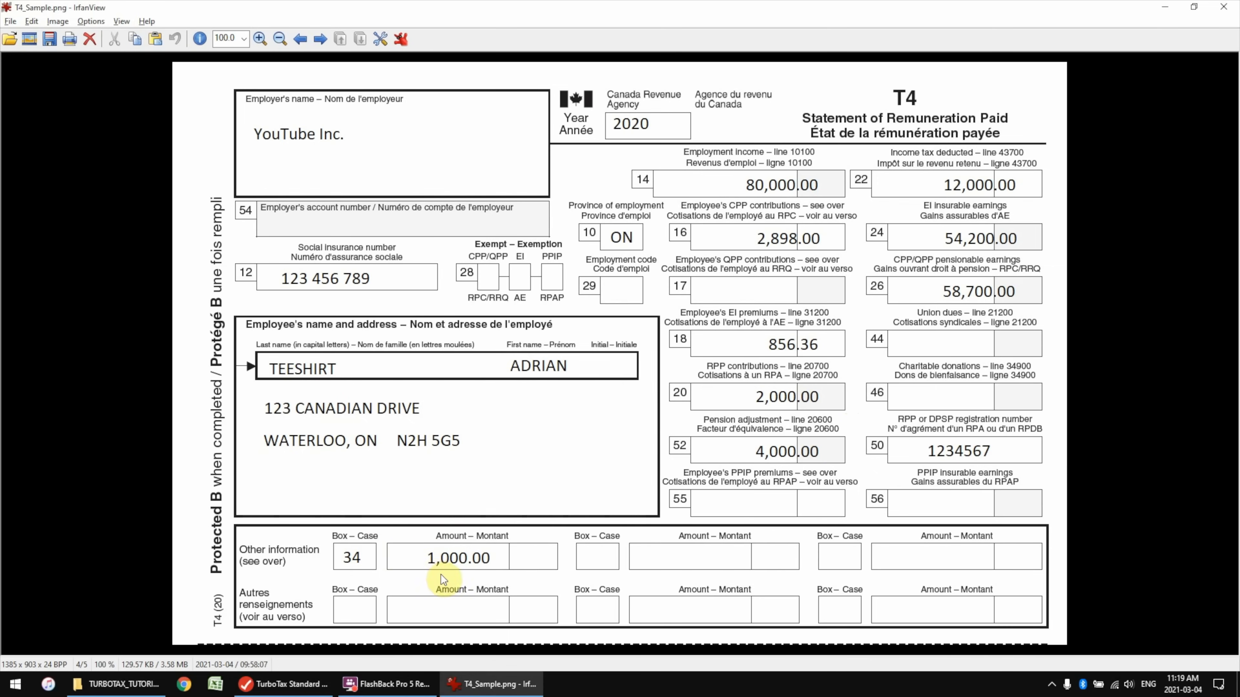
key(alt+Tab)
scroll(634, 535, down, 3)
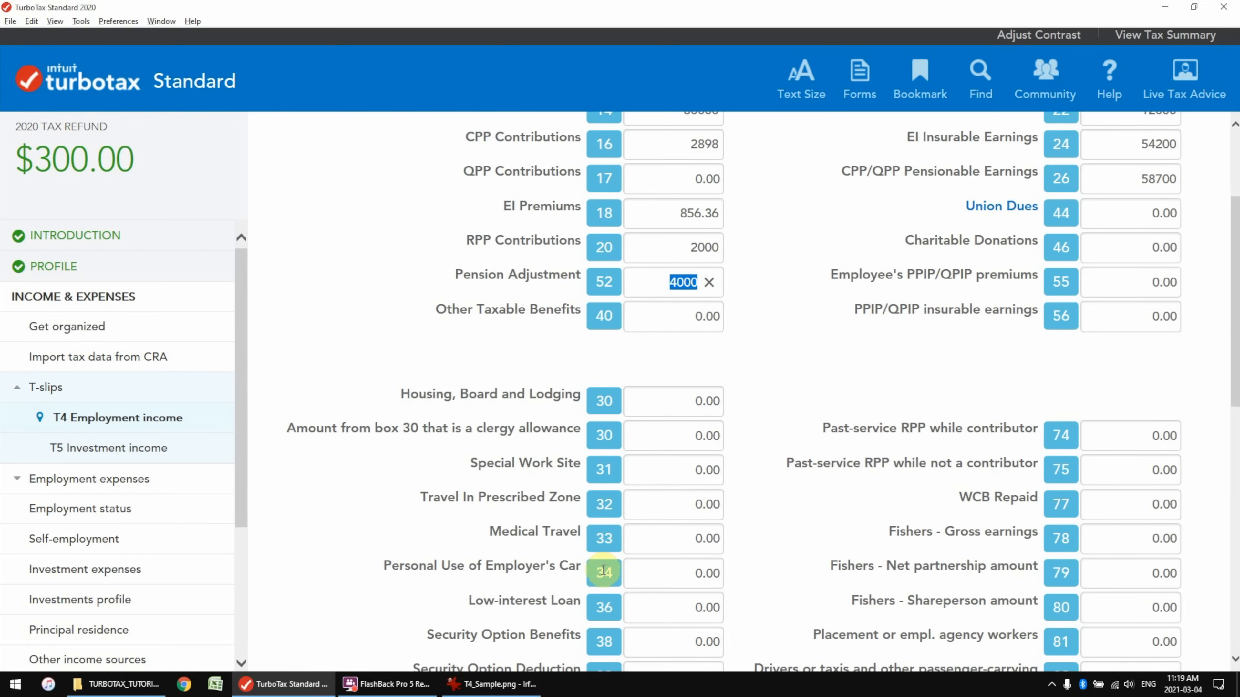
click(717, 567)
text(1000)
Check the T4 entries against the sample image and scroll to the form's end
key(alt+Tab)
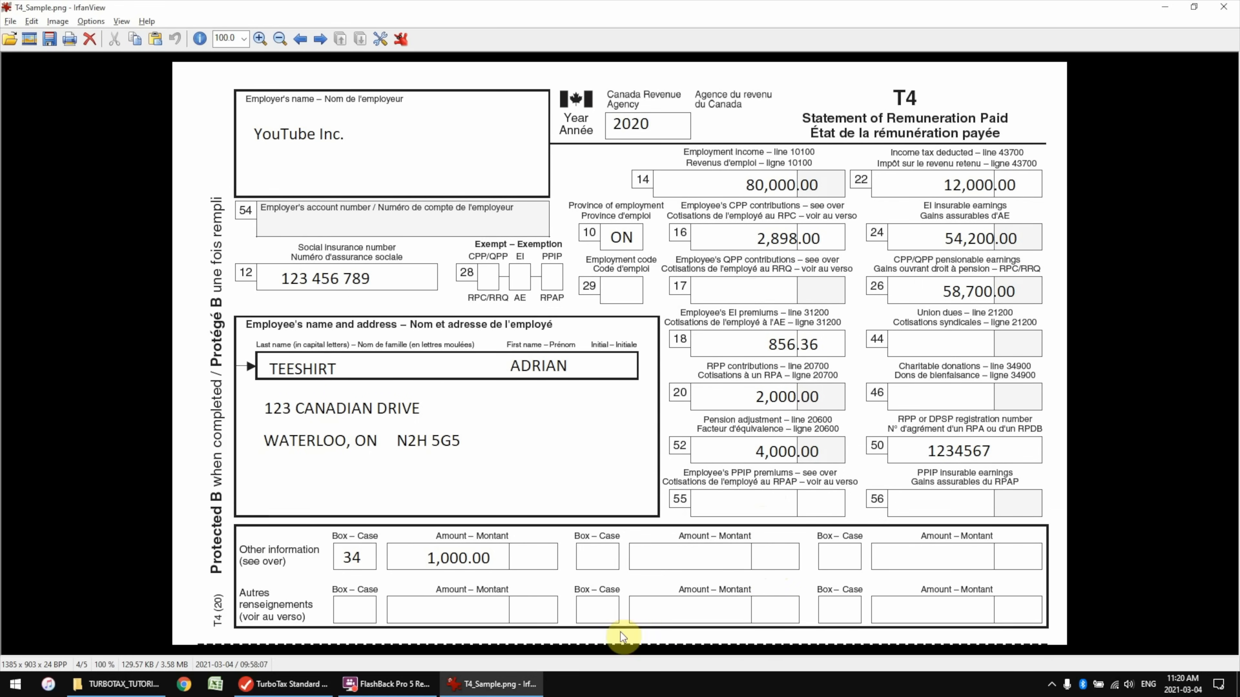
key(alt+Tab)
scroll(890, 387, up, 2)
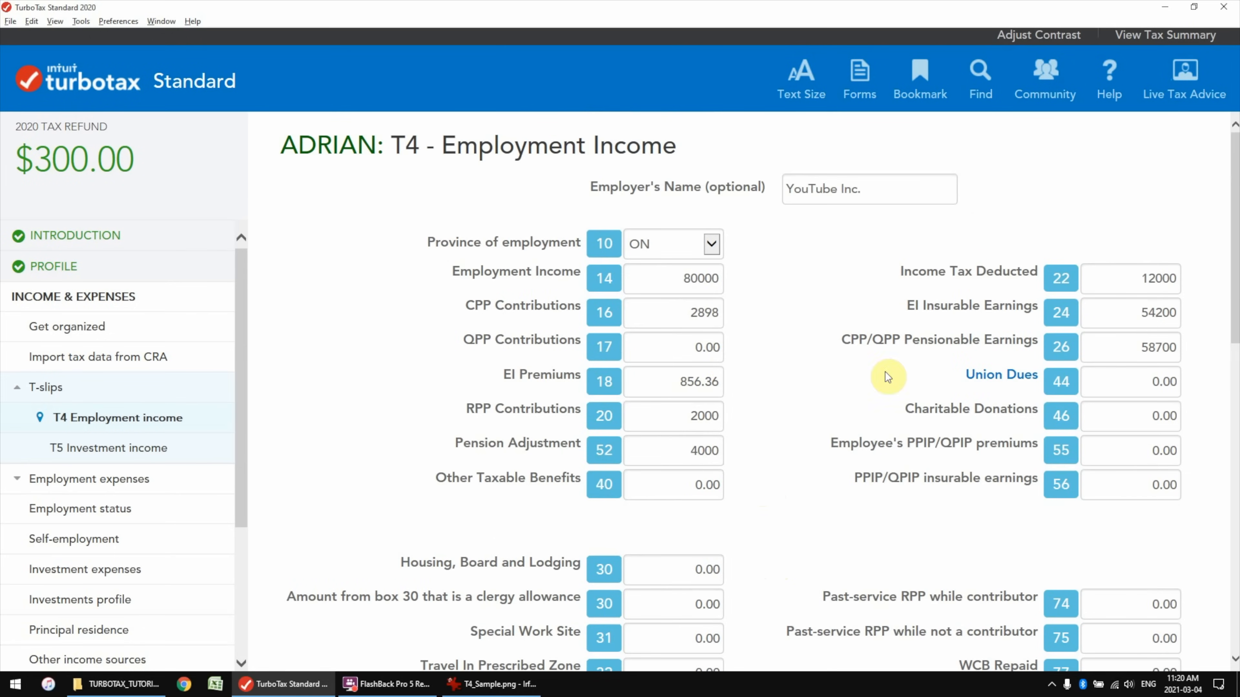
scroll(789, 410, down, 5)
key(alt+Tab)
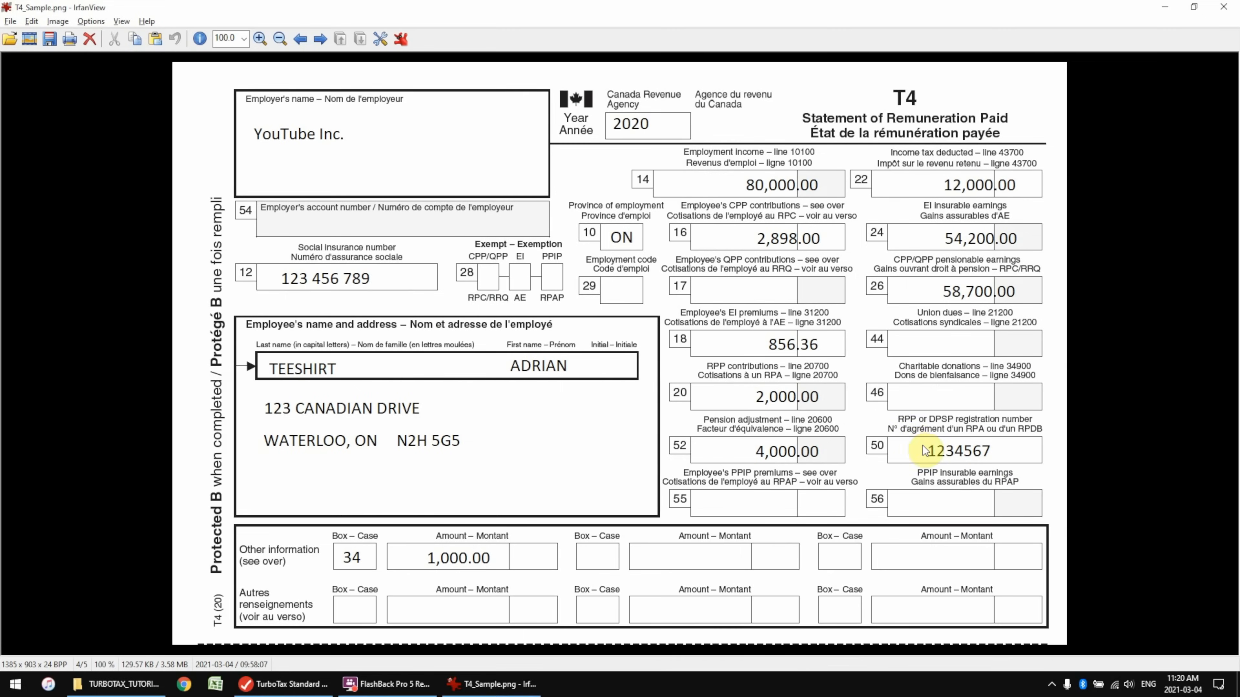
key(alt+Tab)
scroll(864, 465, down, 5)
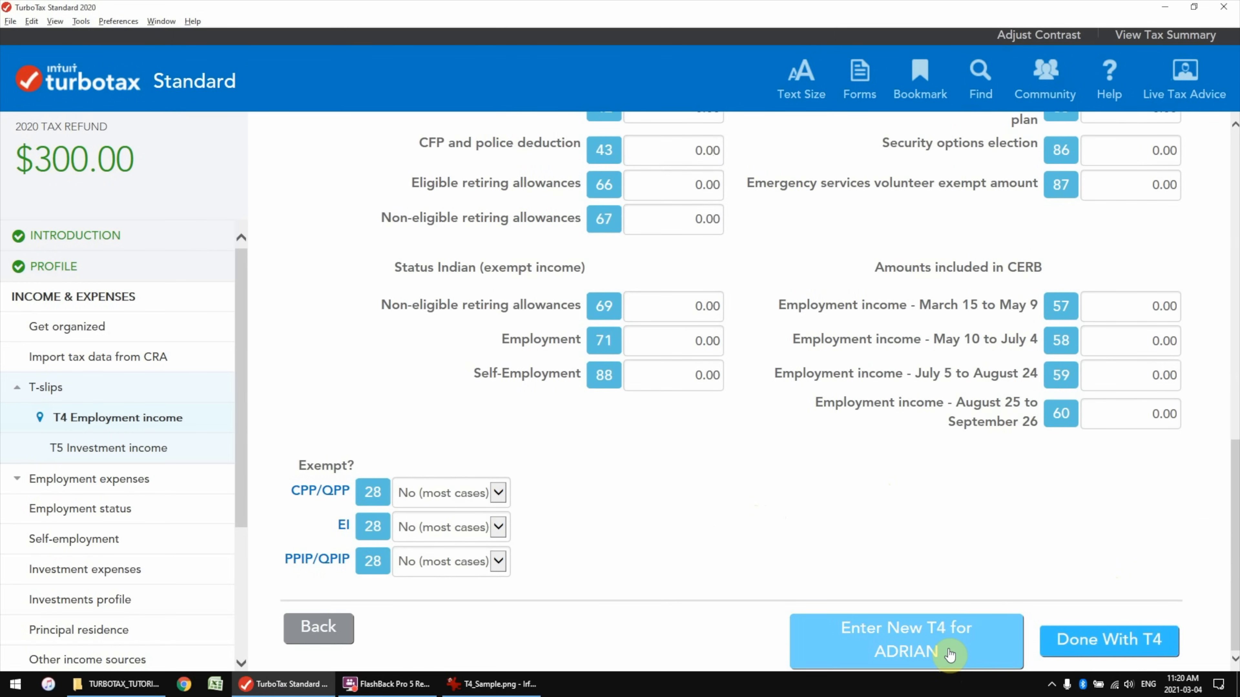
Save the YouTube Inc. T4 slip and bring up the T4 Summary
click(1132, 648)
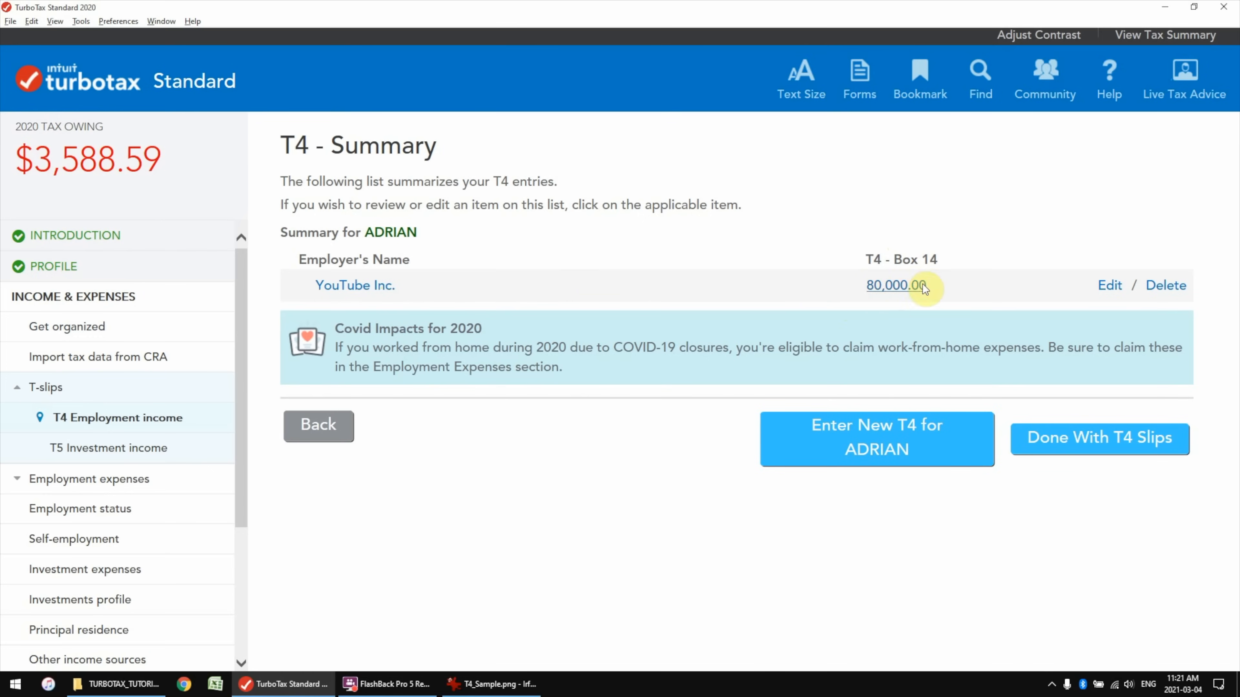
Add an EQ Bank T5 with 2000 of Bank Interest in box 13
click(1107, 448)
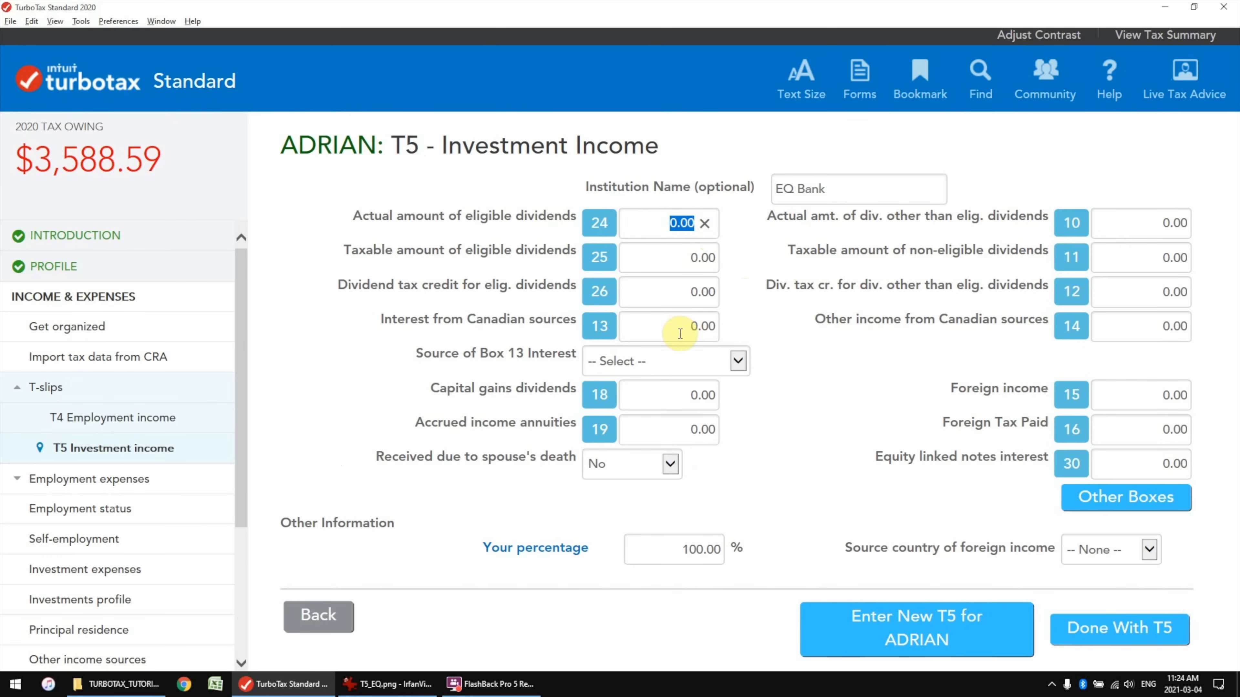
click(652, 326)
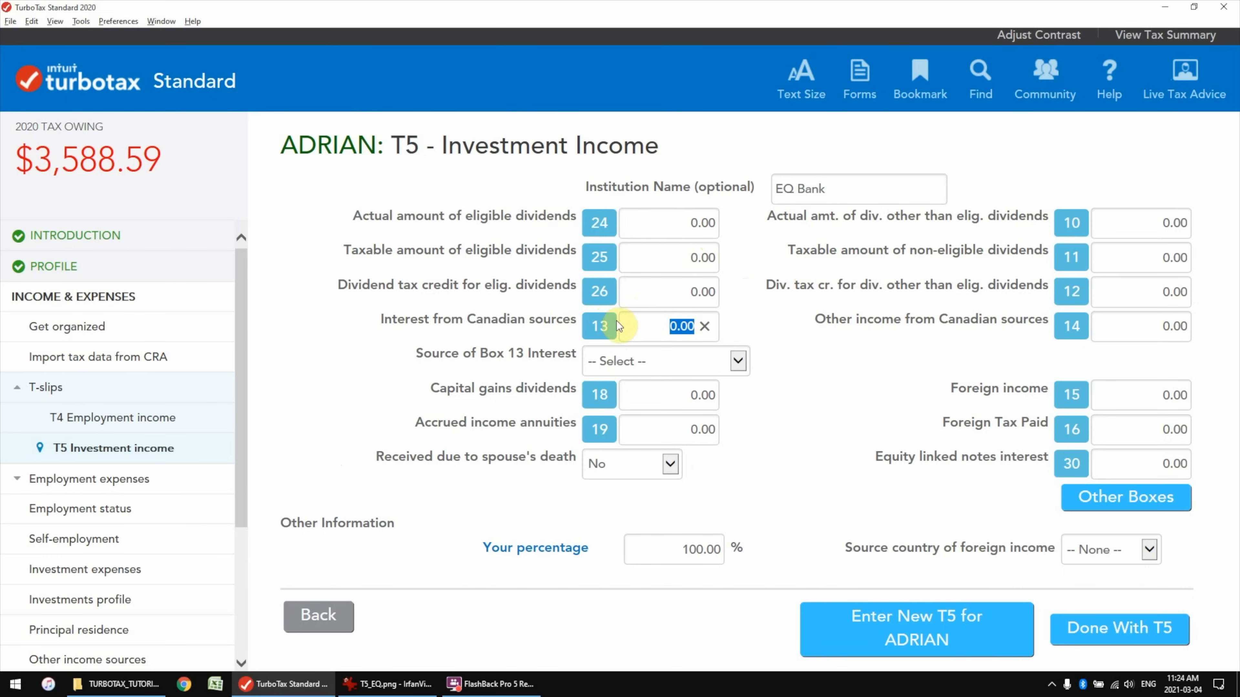
text(2000)
click(778, 367)
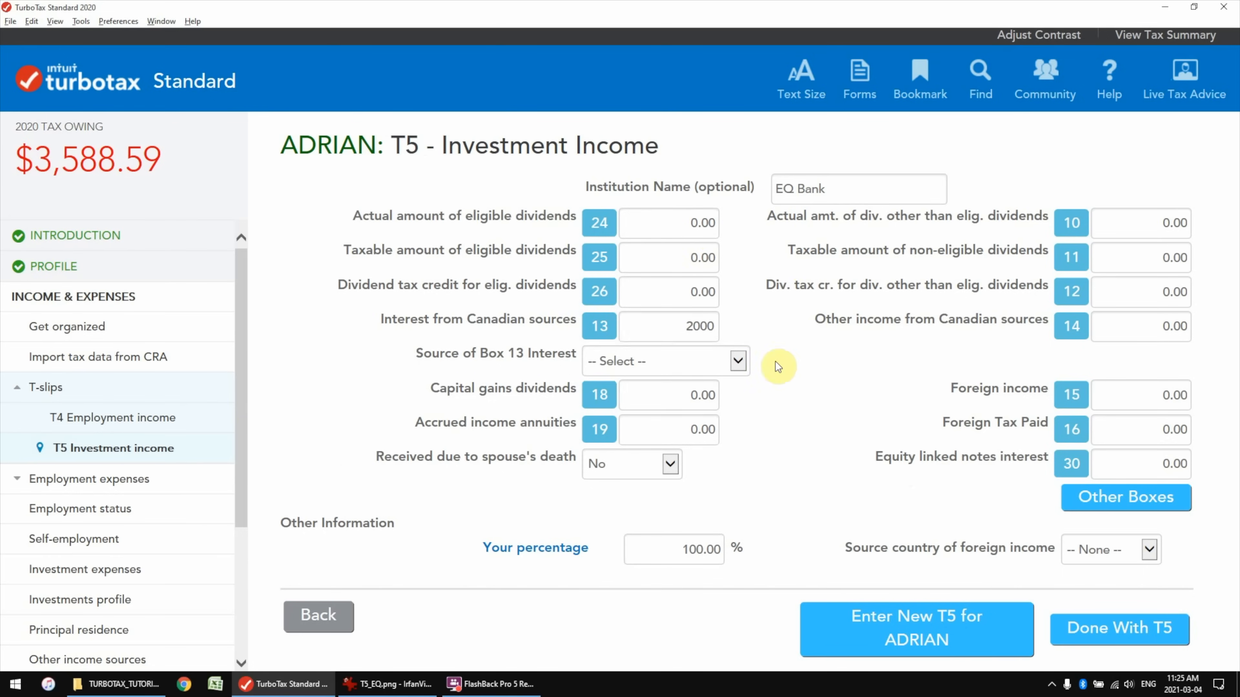
click(738, 362)
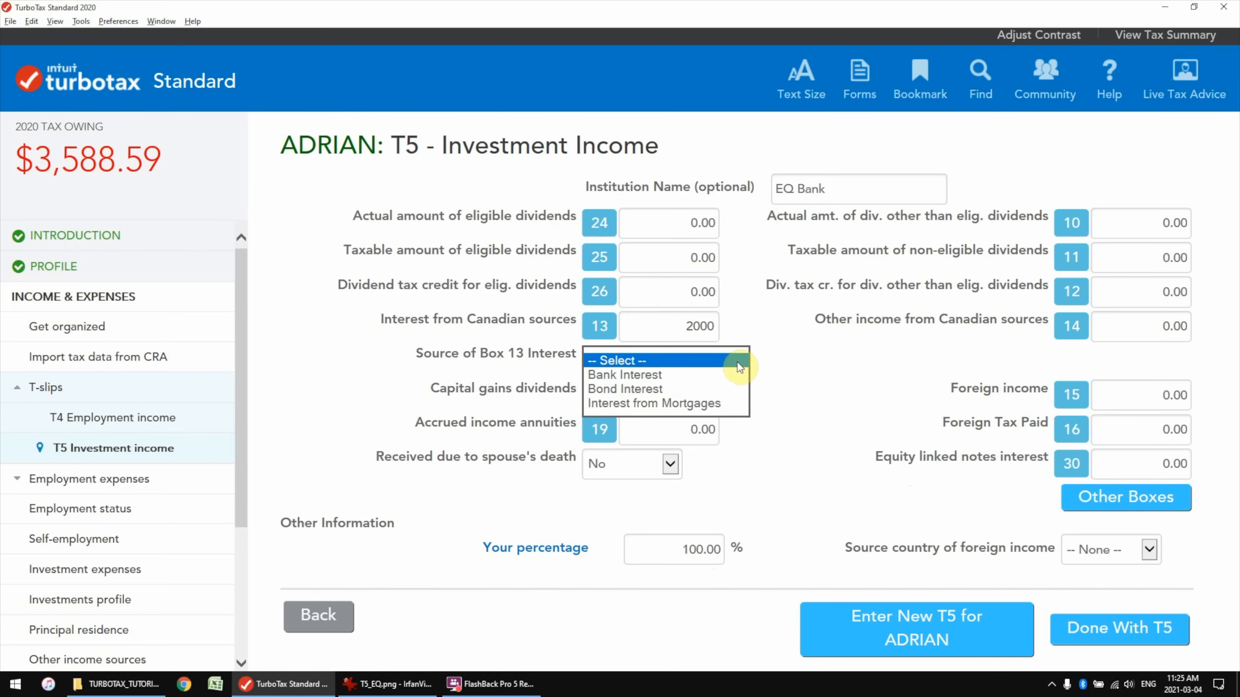
click(640, 377)
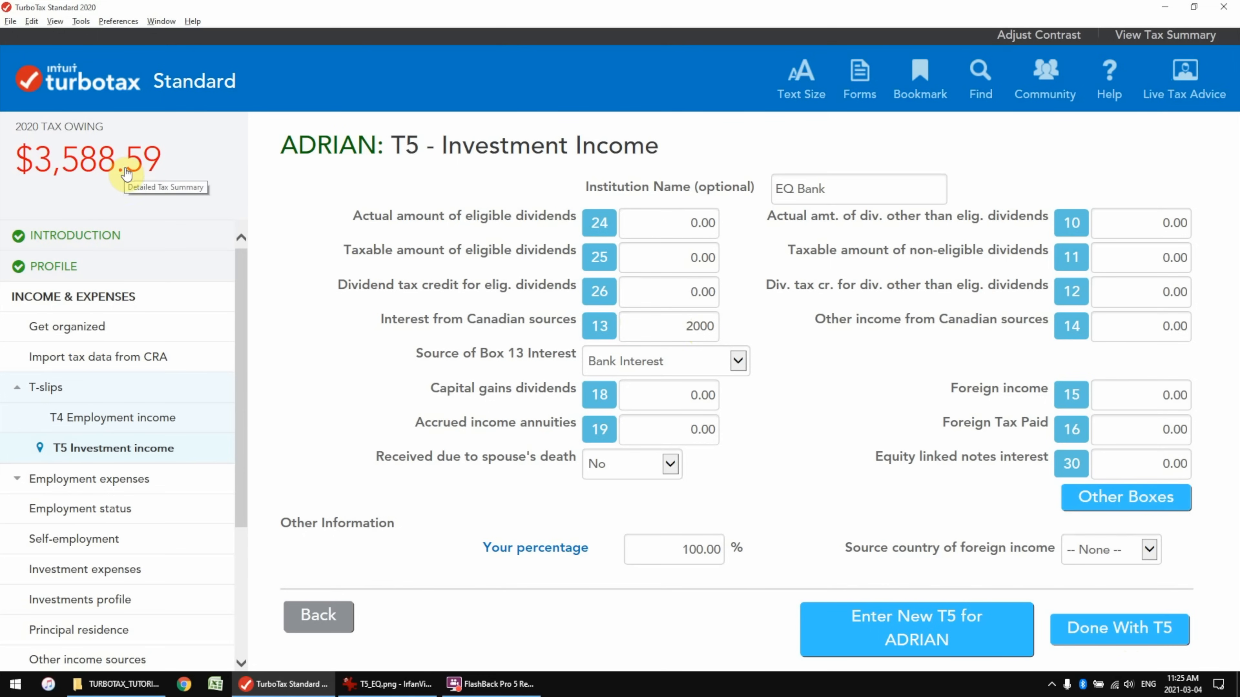
click(1118, 635)
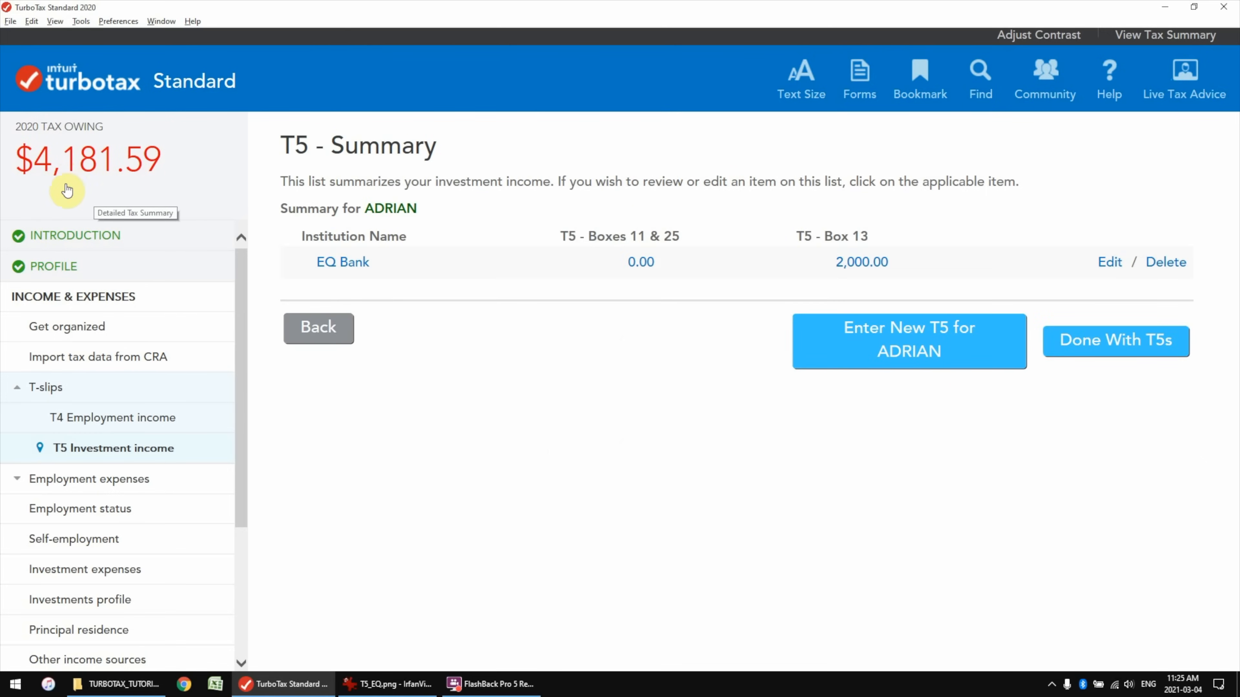
Finish the T5 slips and answer Yes to claiming employment expenses
click(1099, 342)
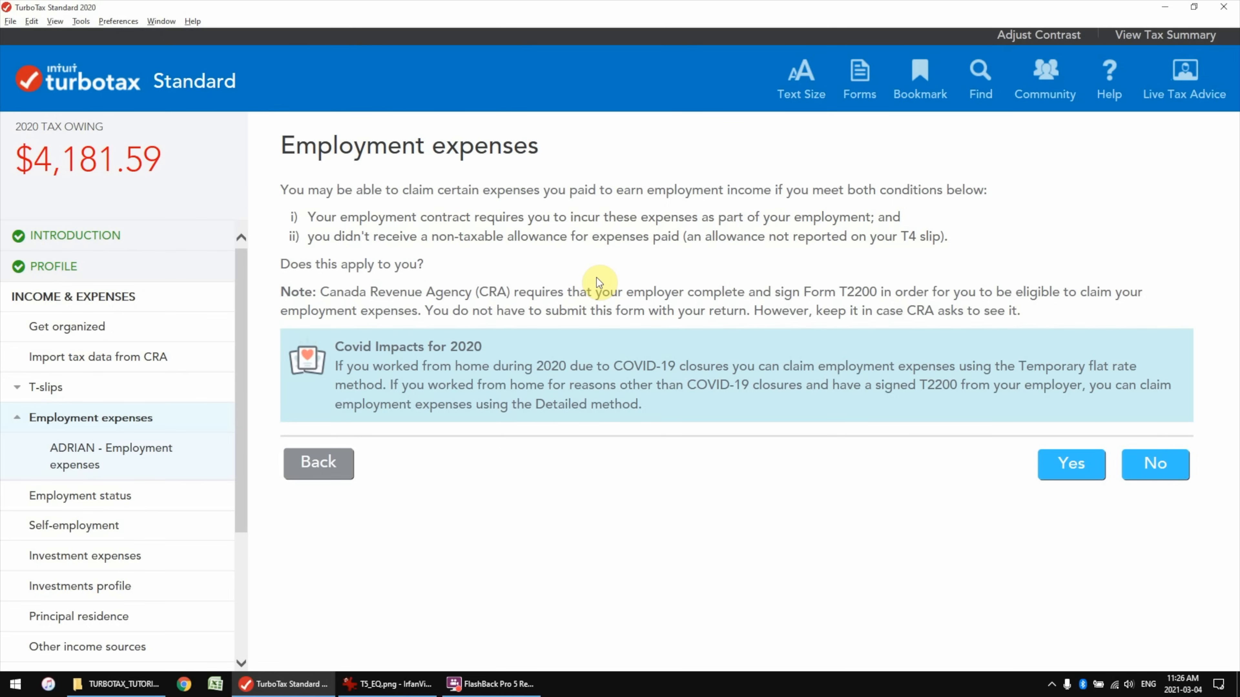
click(1068, 470)
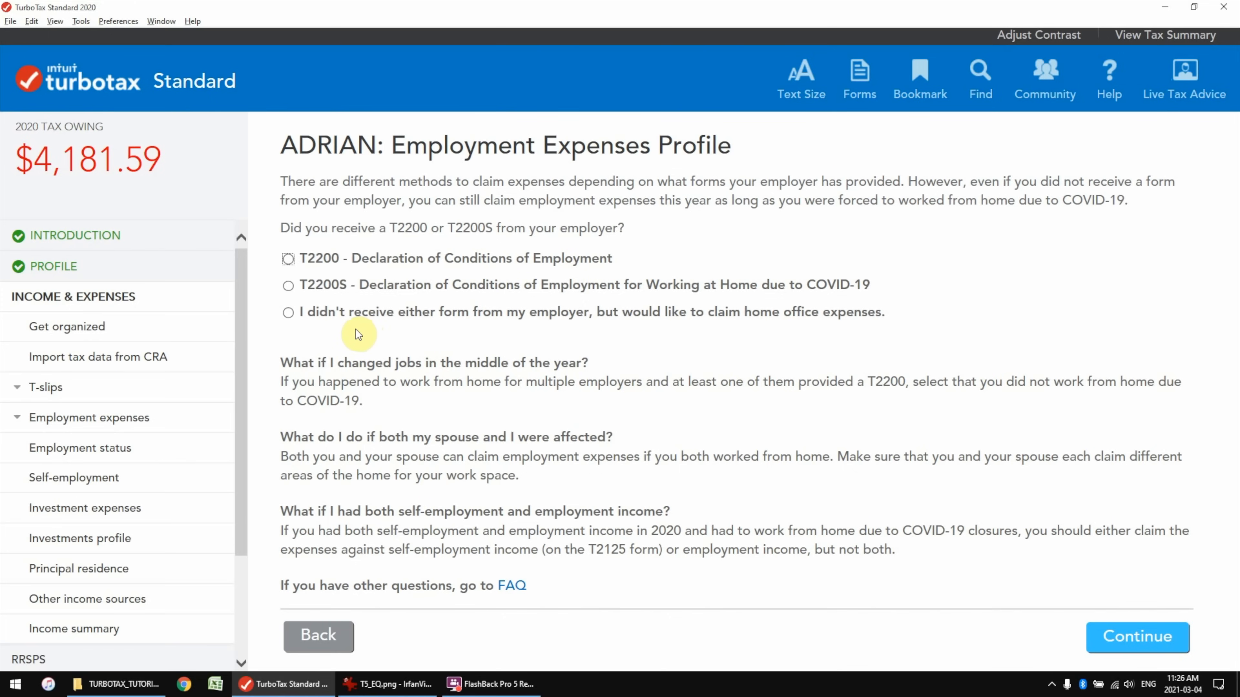
Indicate no T2200 was received and confirm both work-from-home eligibility conditions
click(300, 312)
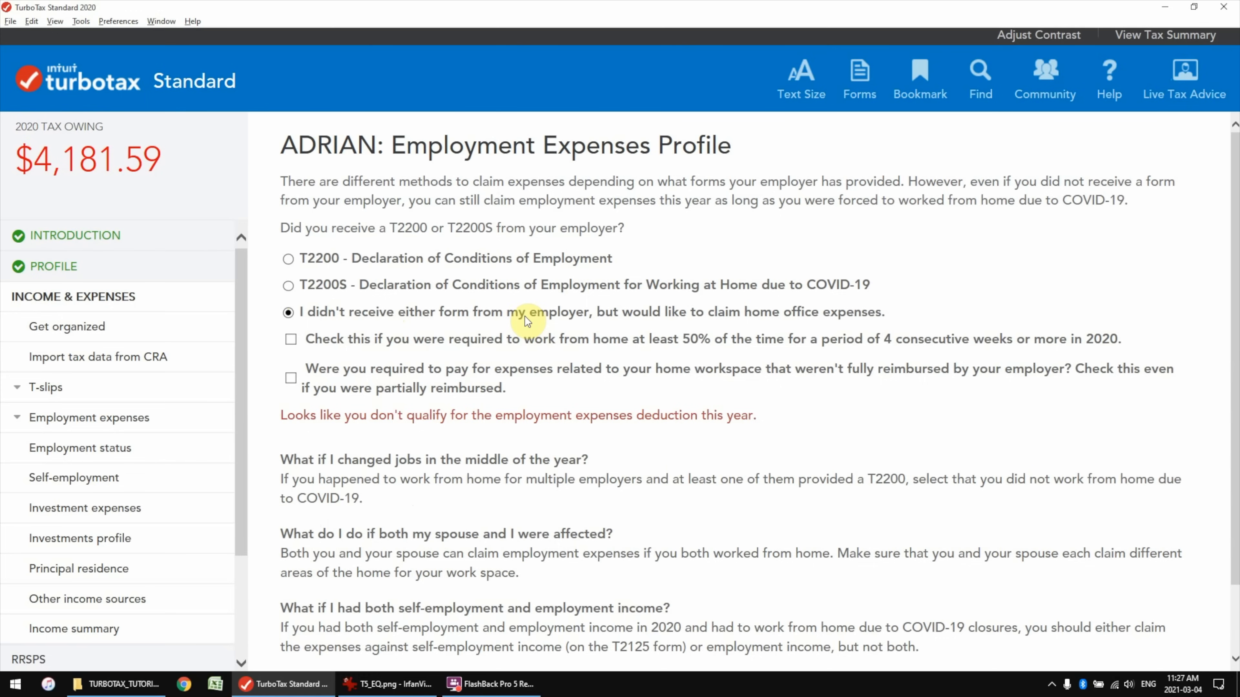
click(303, 341)
click(290, 344)
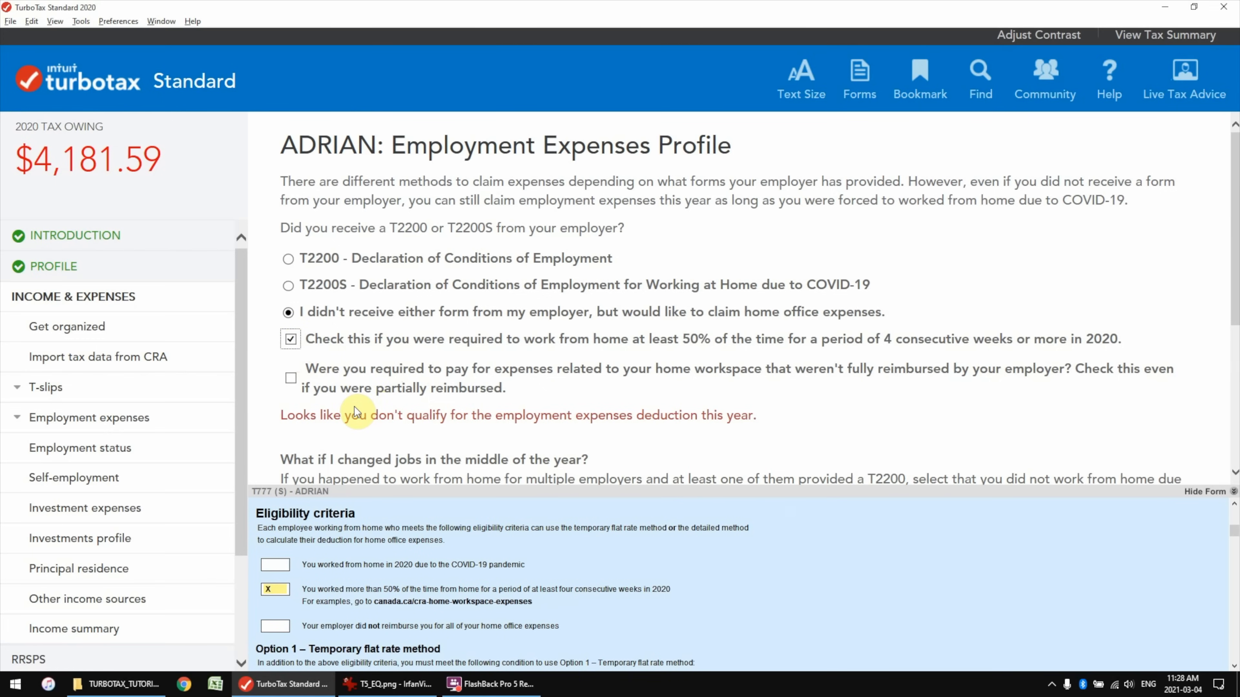
key(Tab)
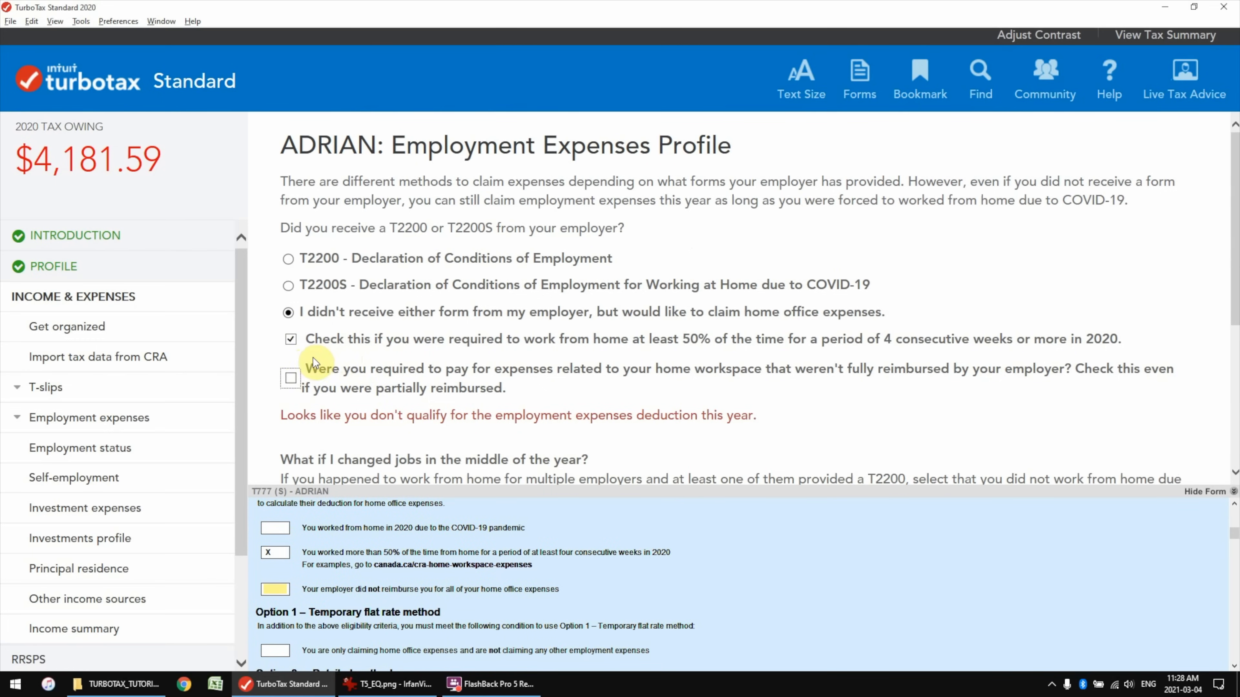
click(291, 378)
scroll(375, 425, down, 1)
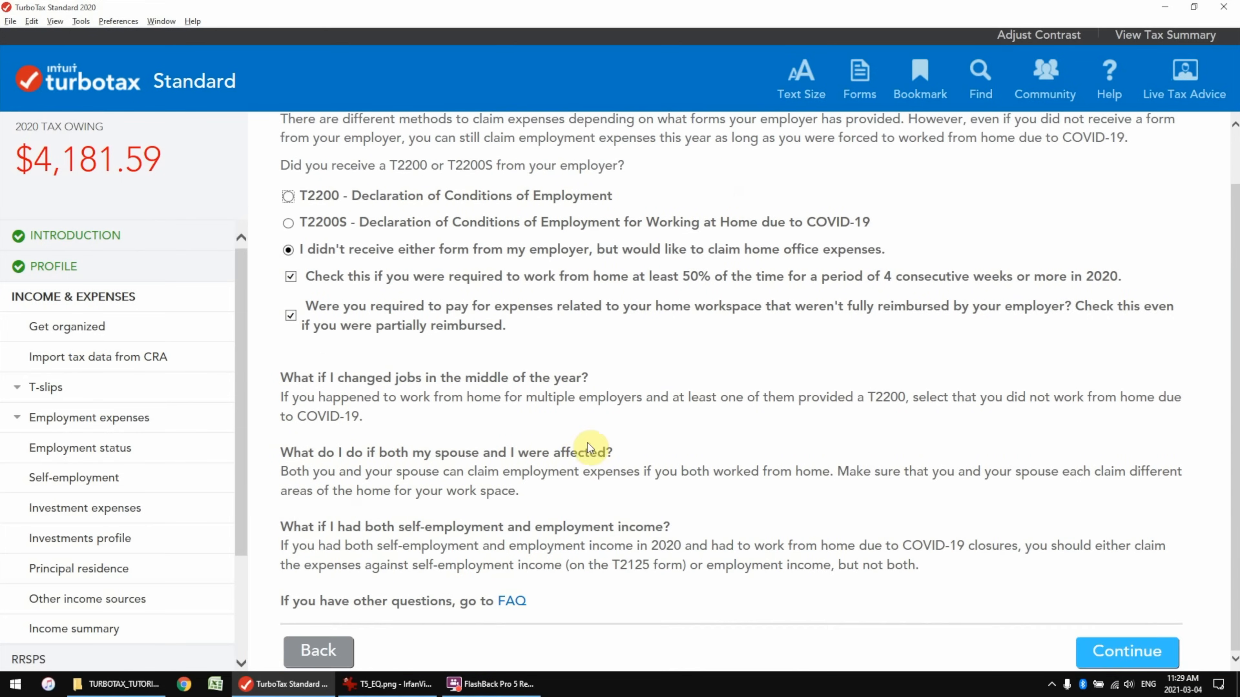
click(1113, 655)
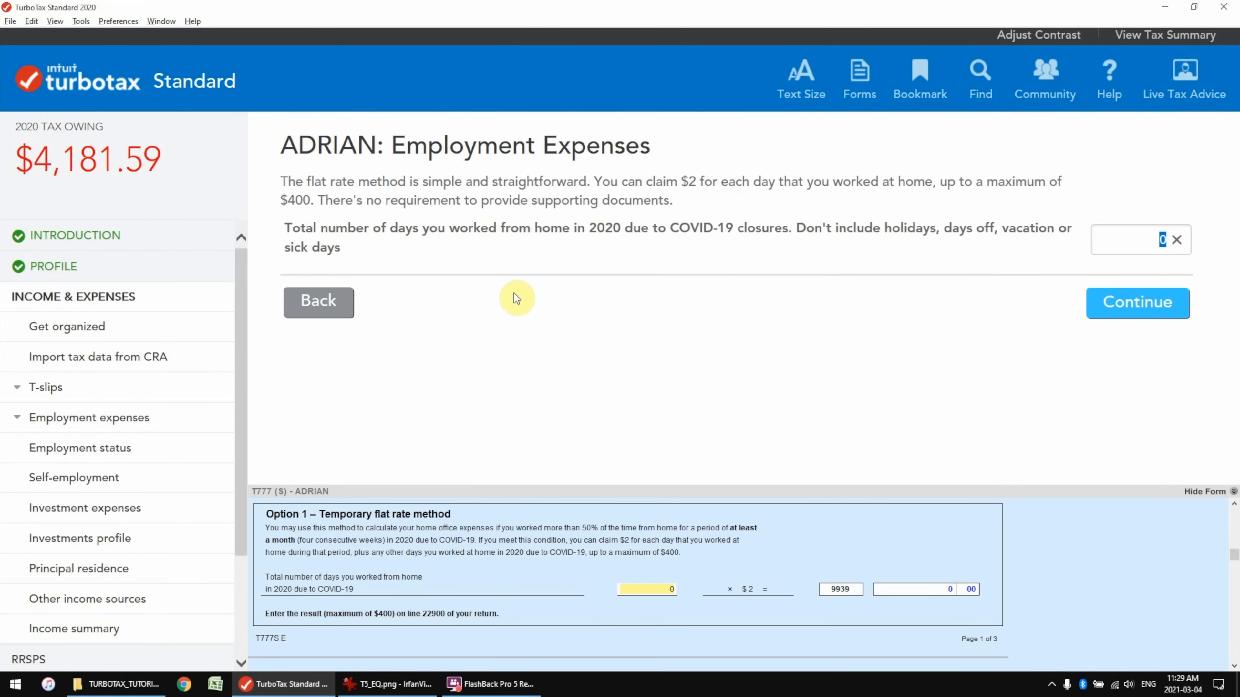
Enter 250 days worked from home, answer No to another employer, and finish employment expenses
click(1177, 239)
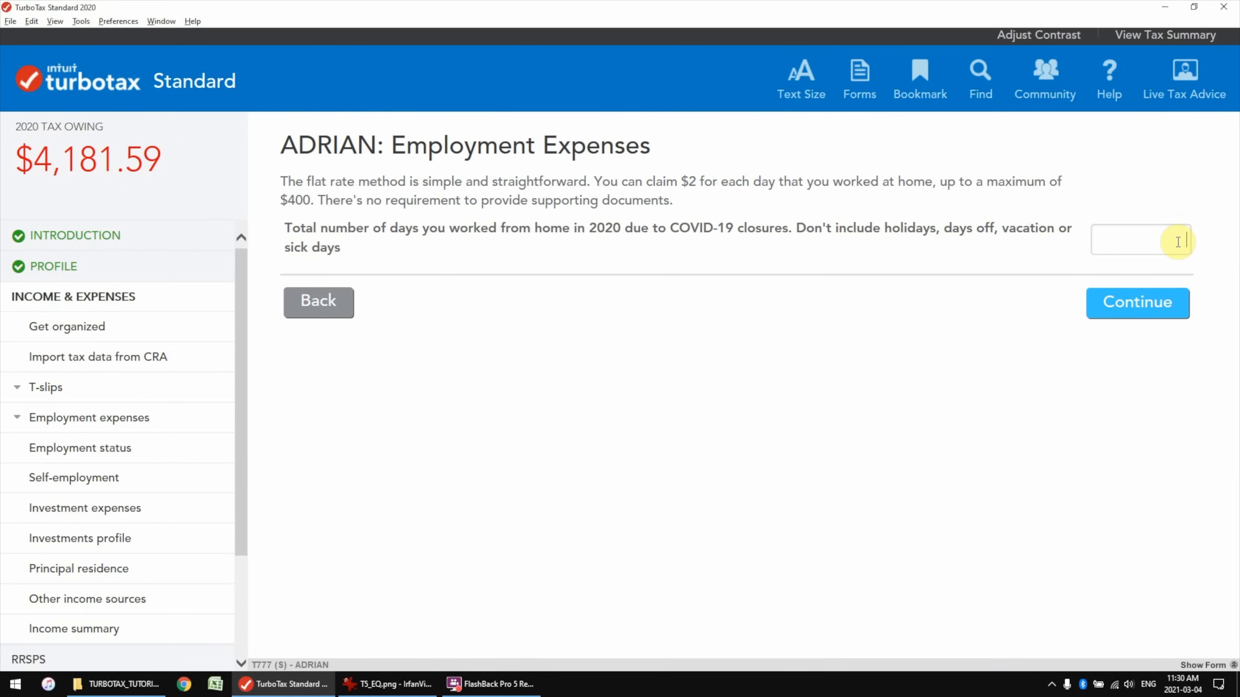
text(250)
click(964, 284)
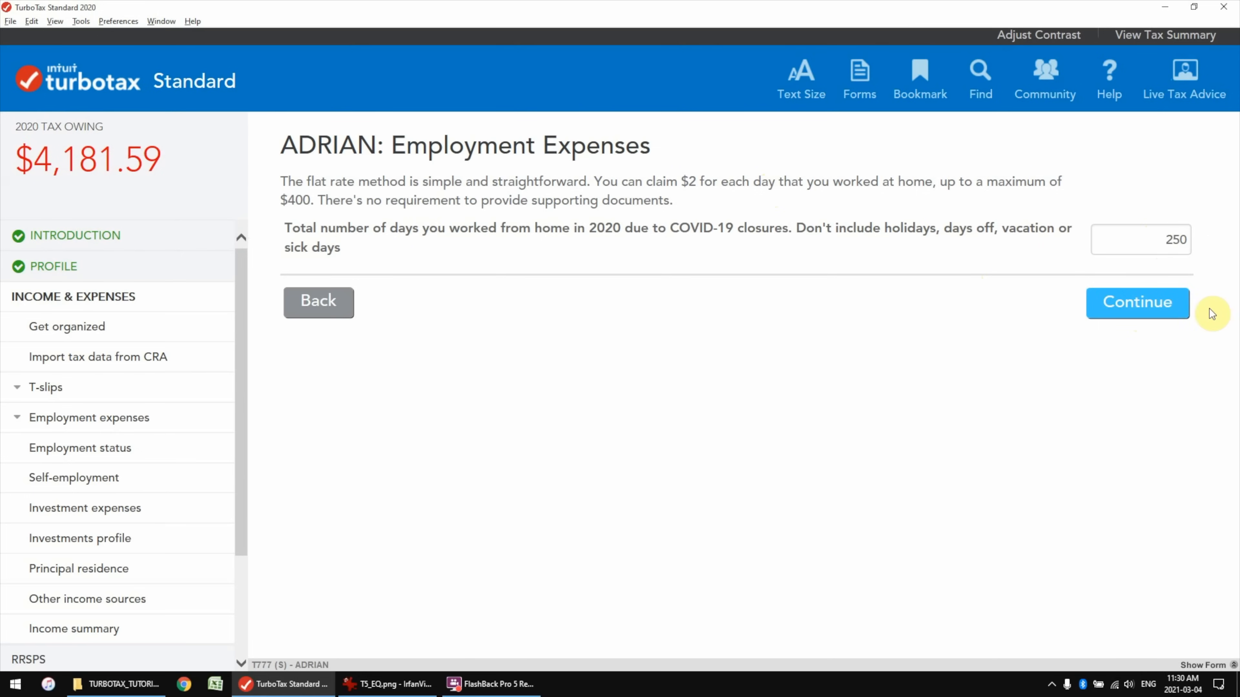
key(Return)
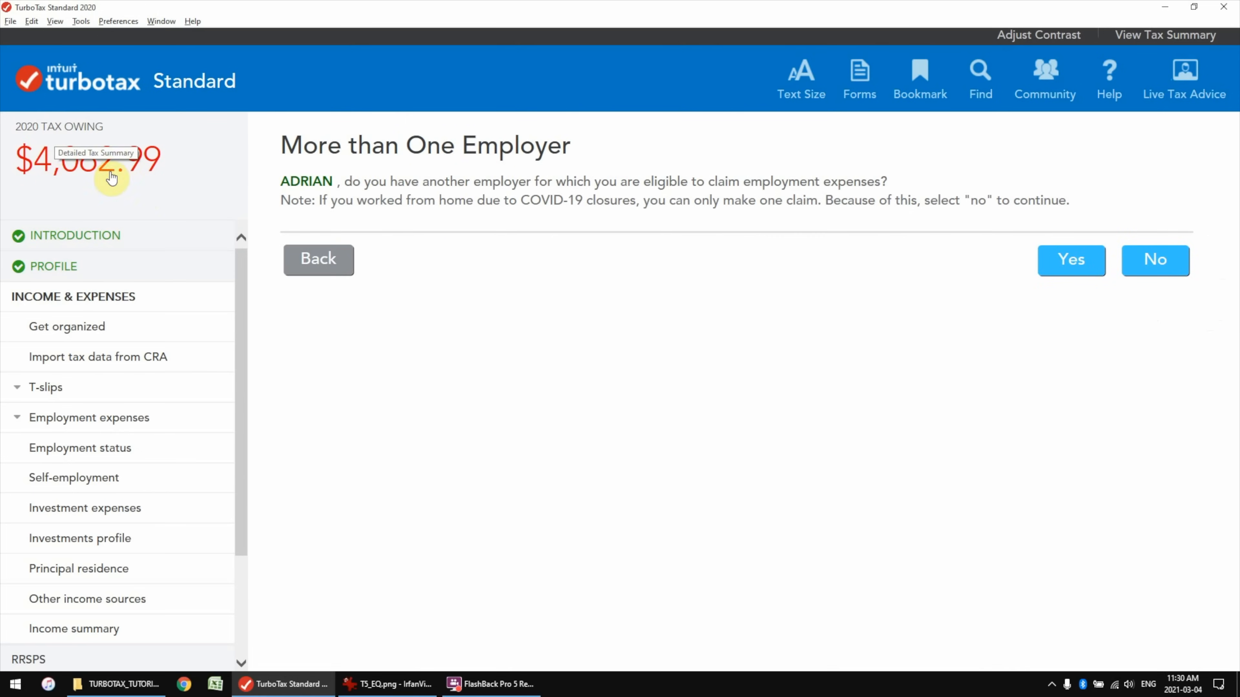
click(1175, 262)
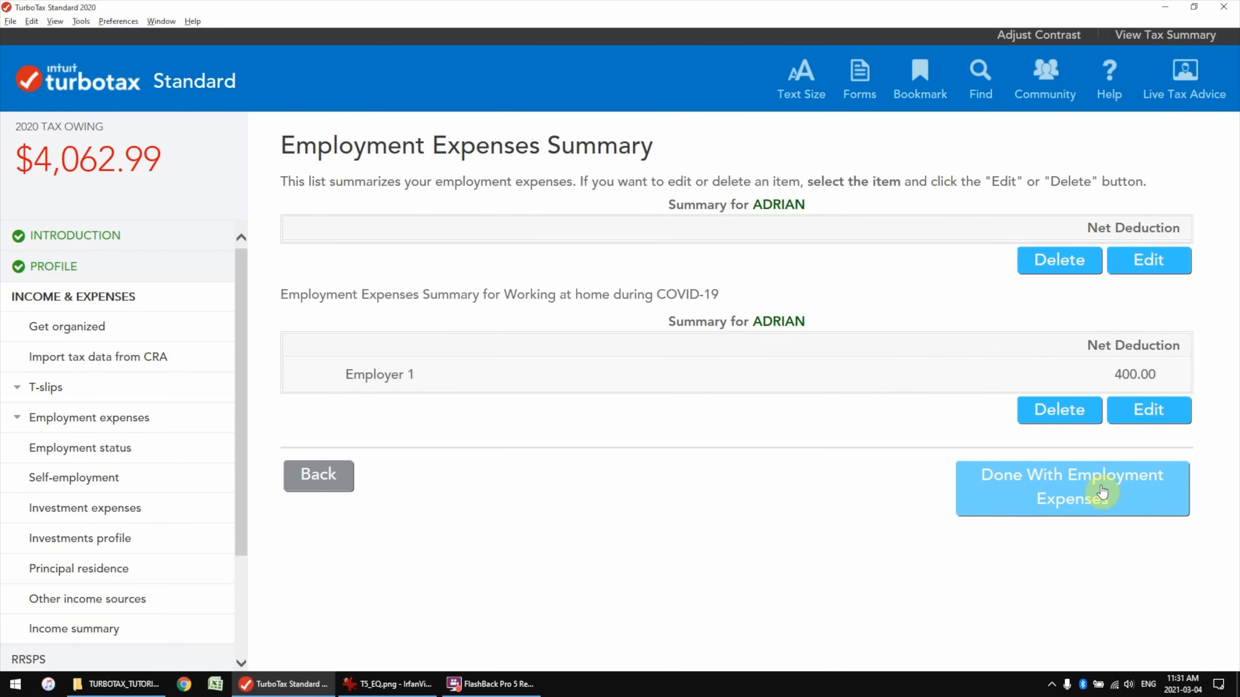
click(1010, 505)
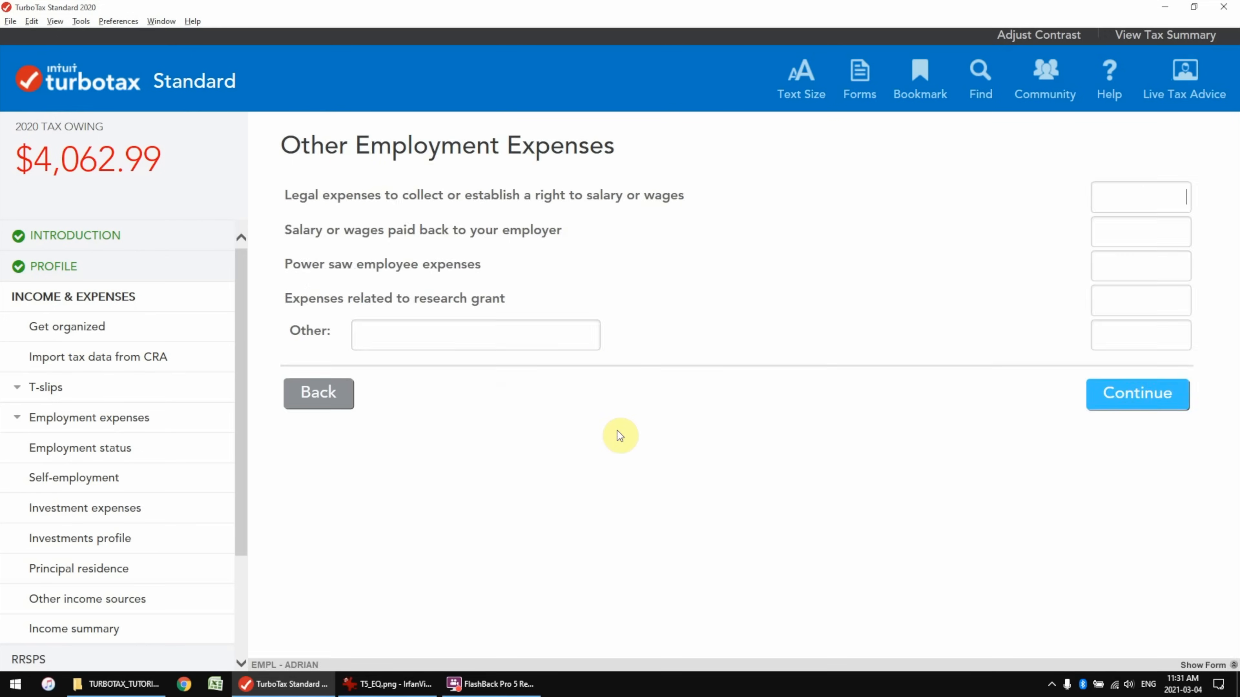
click(1137, 391)
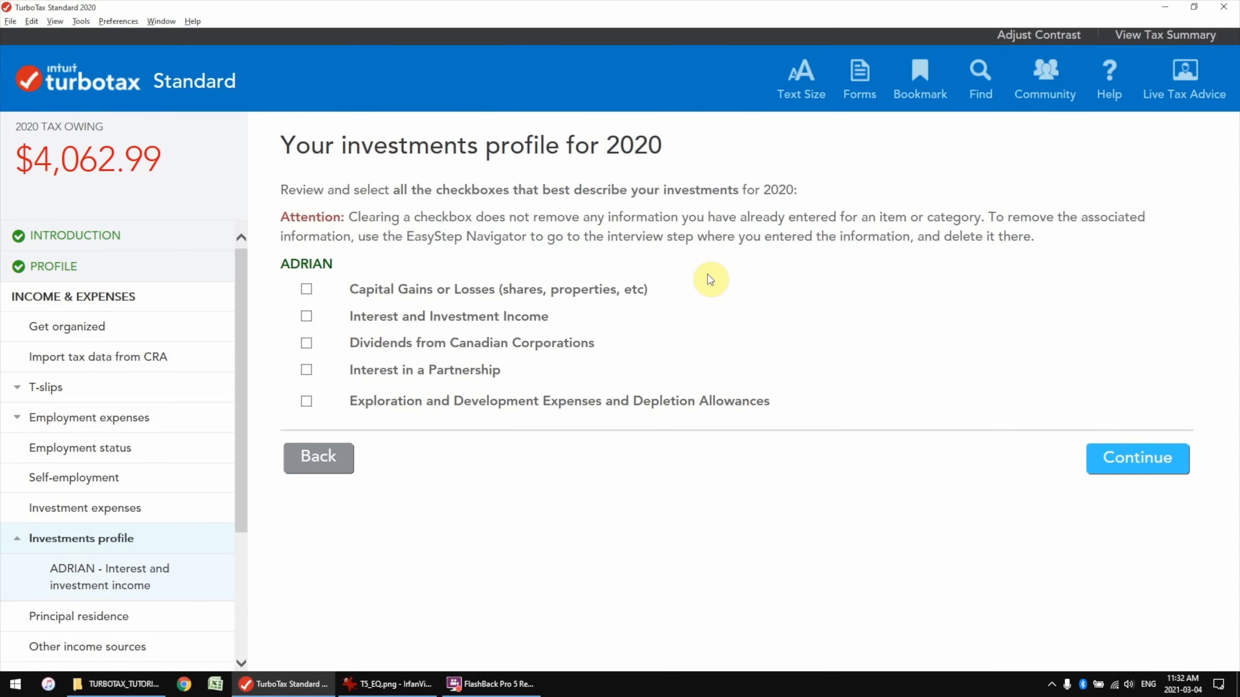
Continue past the investments profile to the $82,000.00 Total income summary
click(1146, 471)
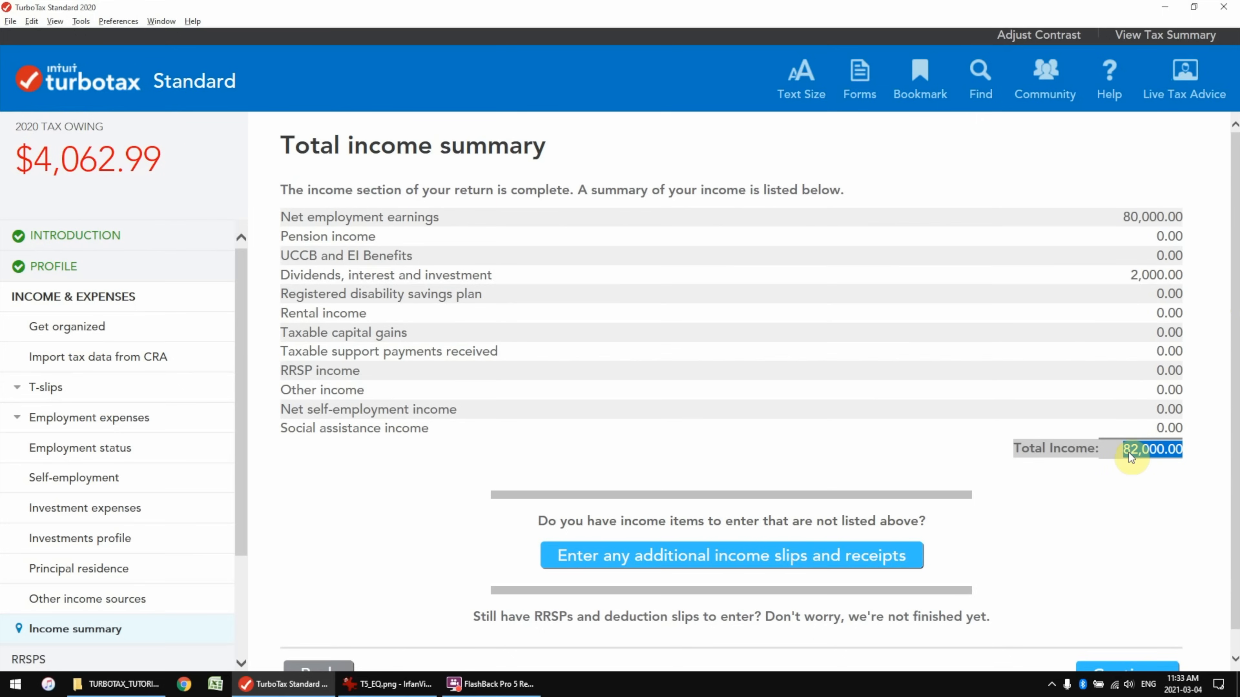
Finish income and expenses, then enter a 2020 RRSP/PRPP deduction limit of 50000
scroll(1130, 562, down, 1)
click(1128, 654)
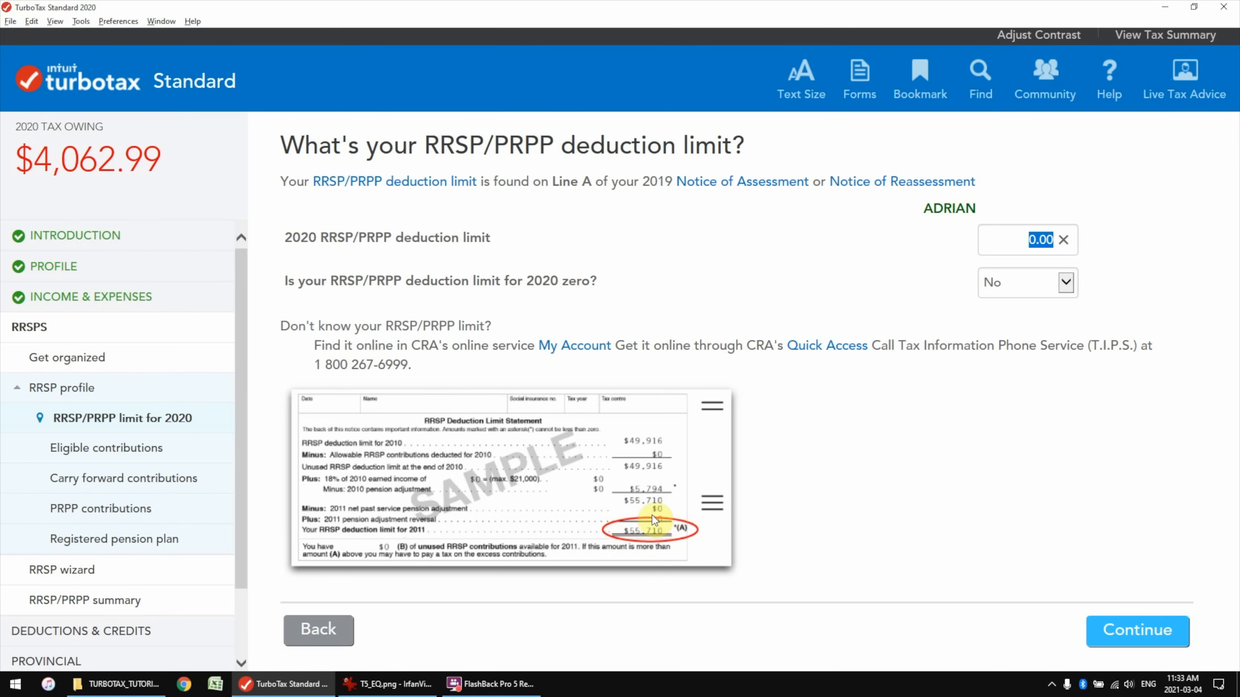
text(5)
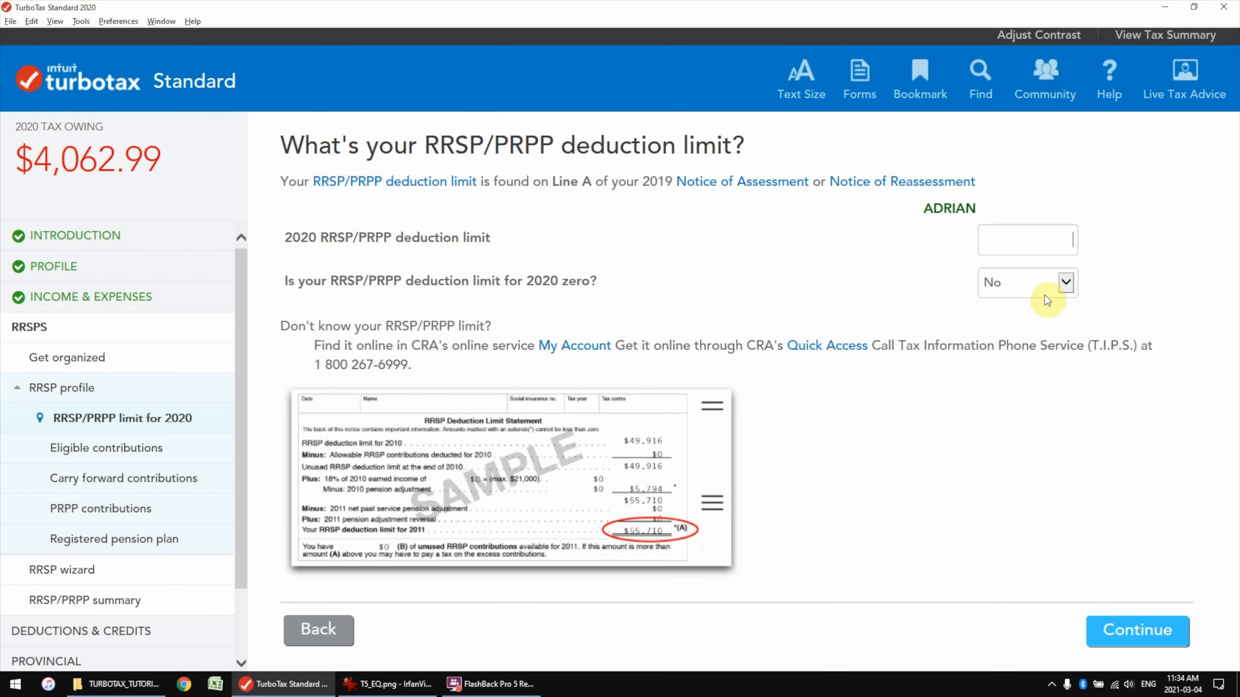
text(0000)
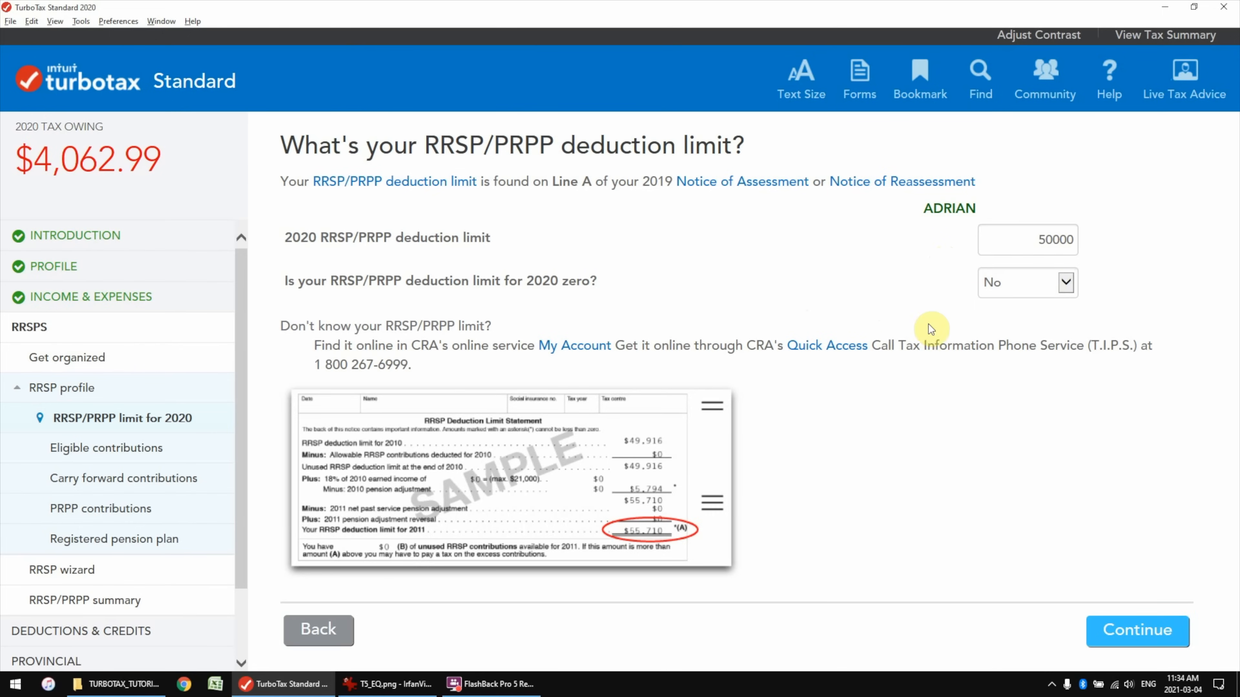
click(1143, 631)
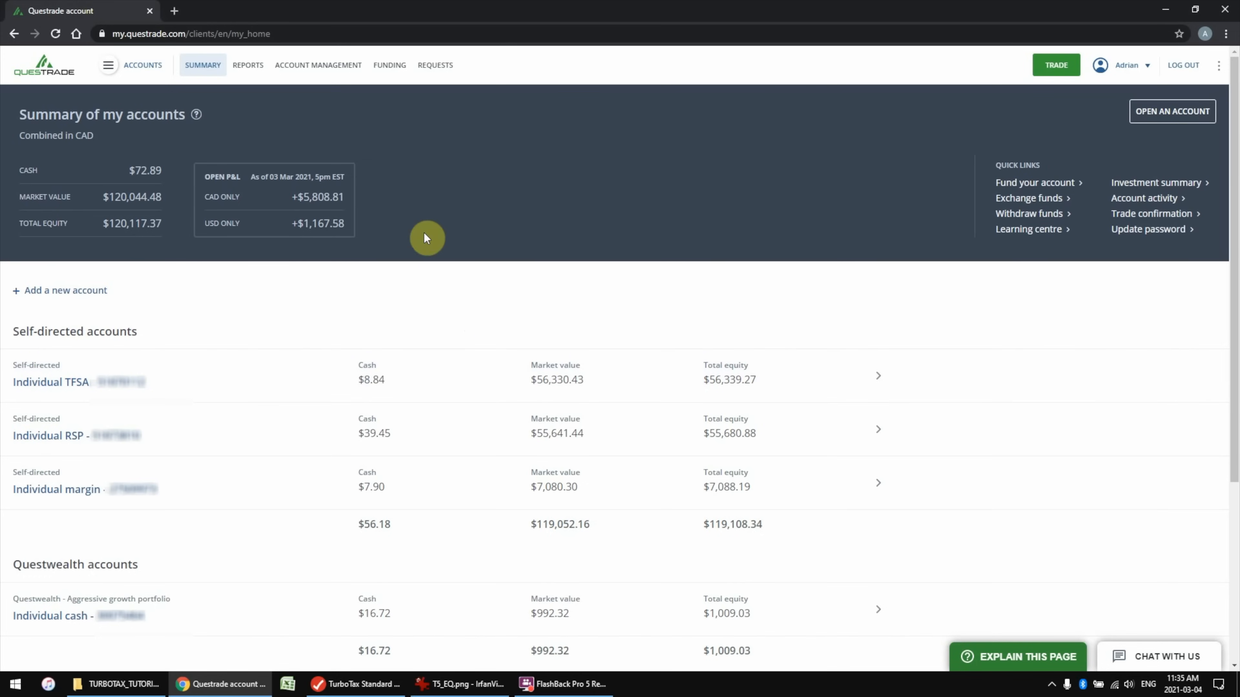
Open Questrade's Reports > Tax slips, select the Individual RSP account, and view 2020
mouse_move(244, 71)
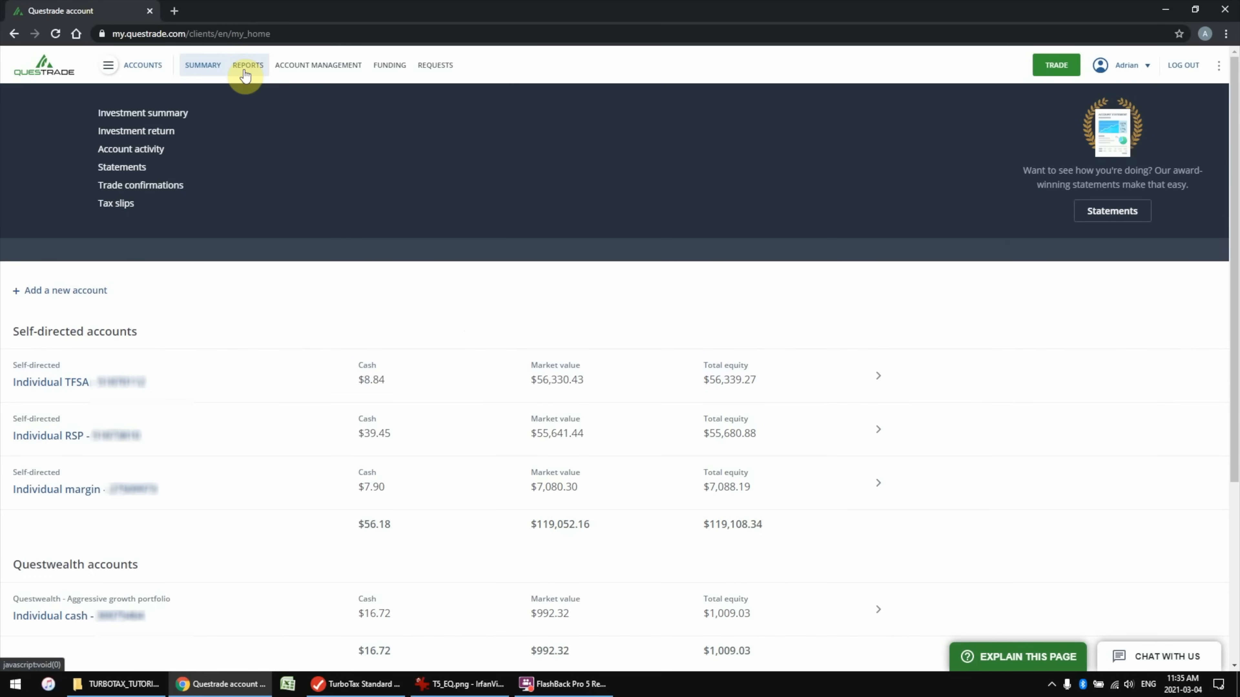
click(119, 204)
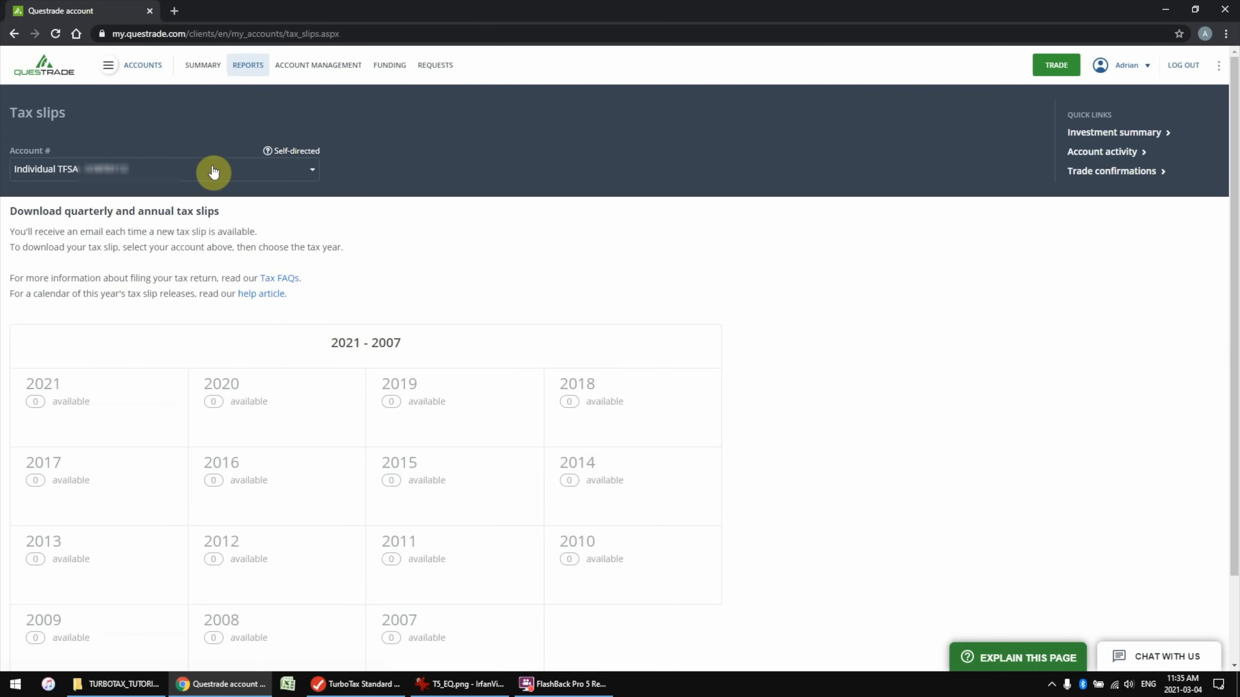
click(213, 172)
click(83, 231)
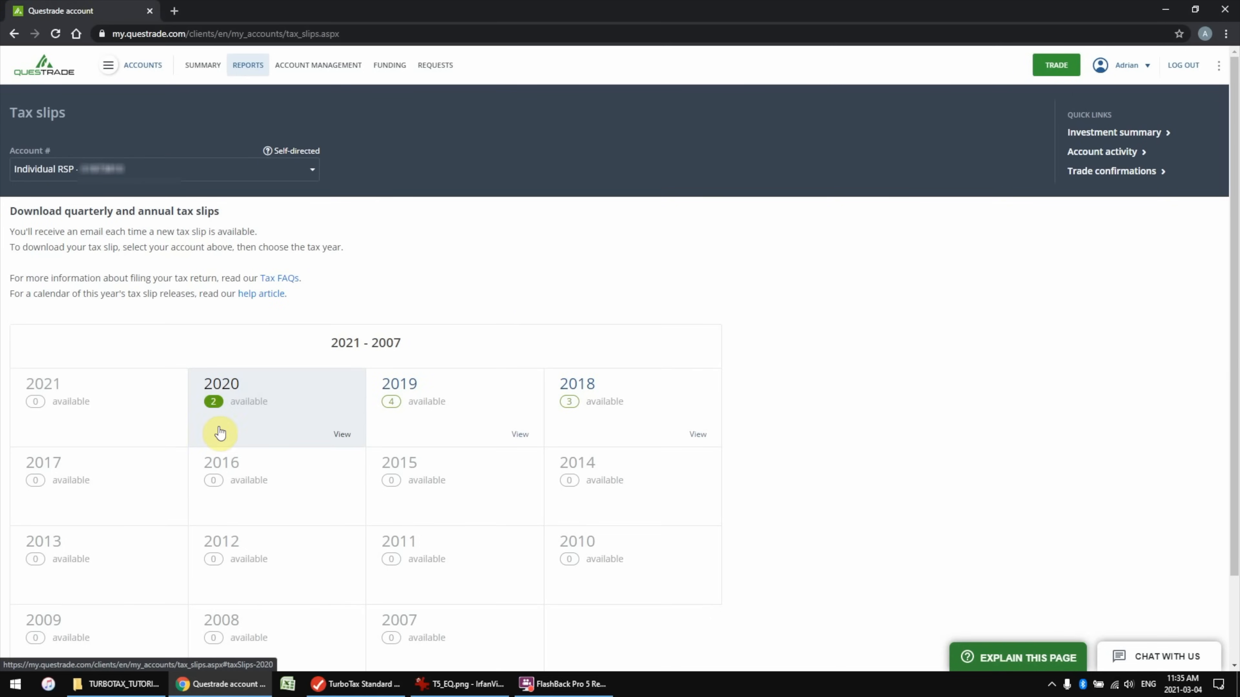
click(342, 439)
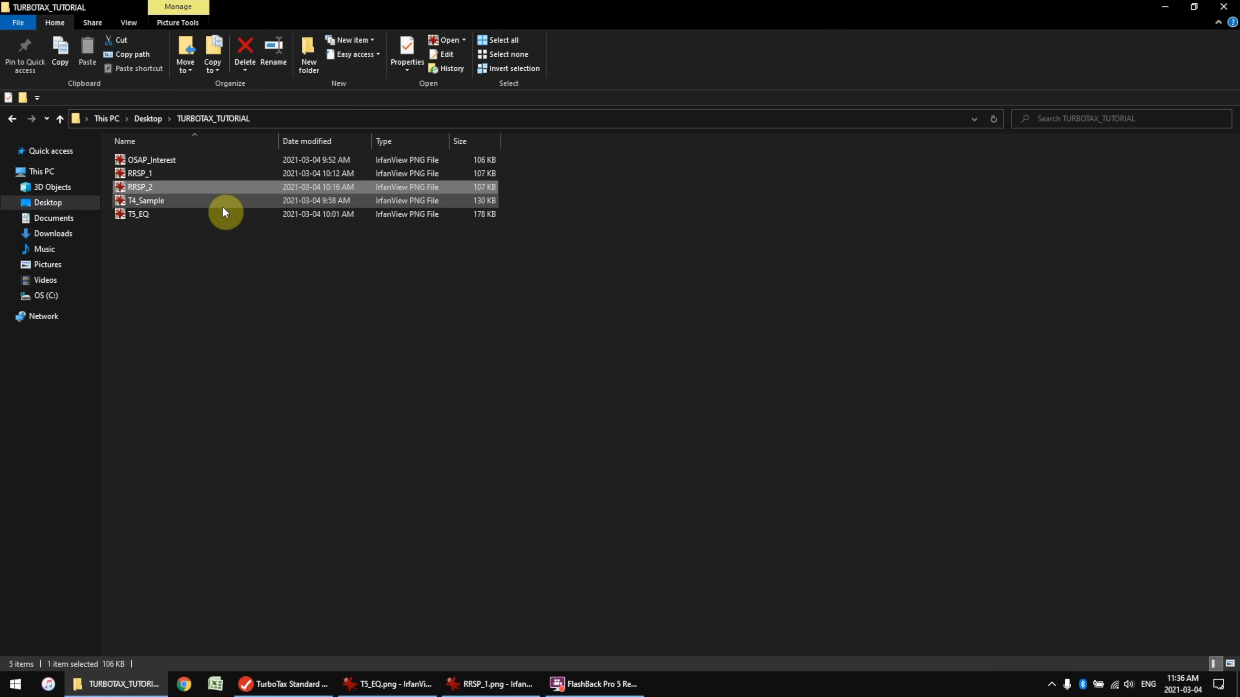
View the RRSP_2.png receipt and enter Questrade as the RRSP slip issuer
double_click(222, 200)
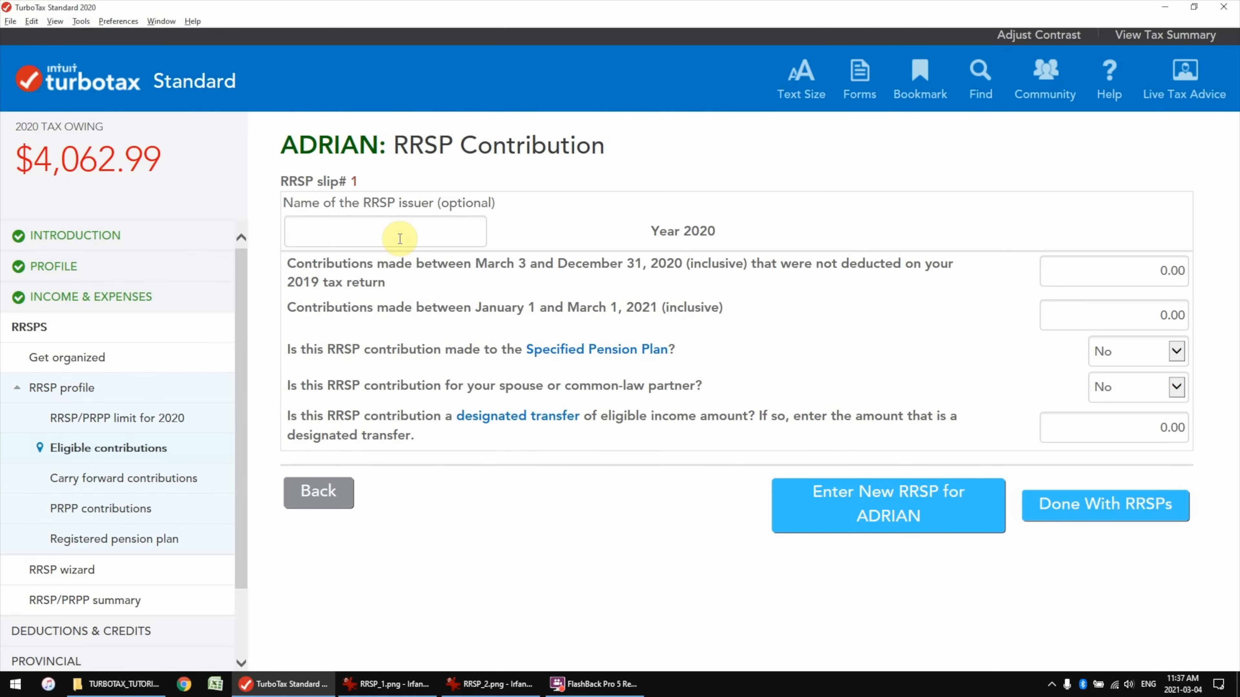
click(400, 239)
text(Questrade)
click(756, 214)
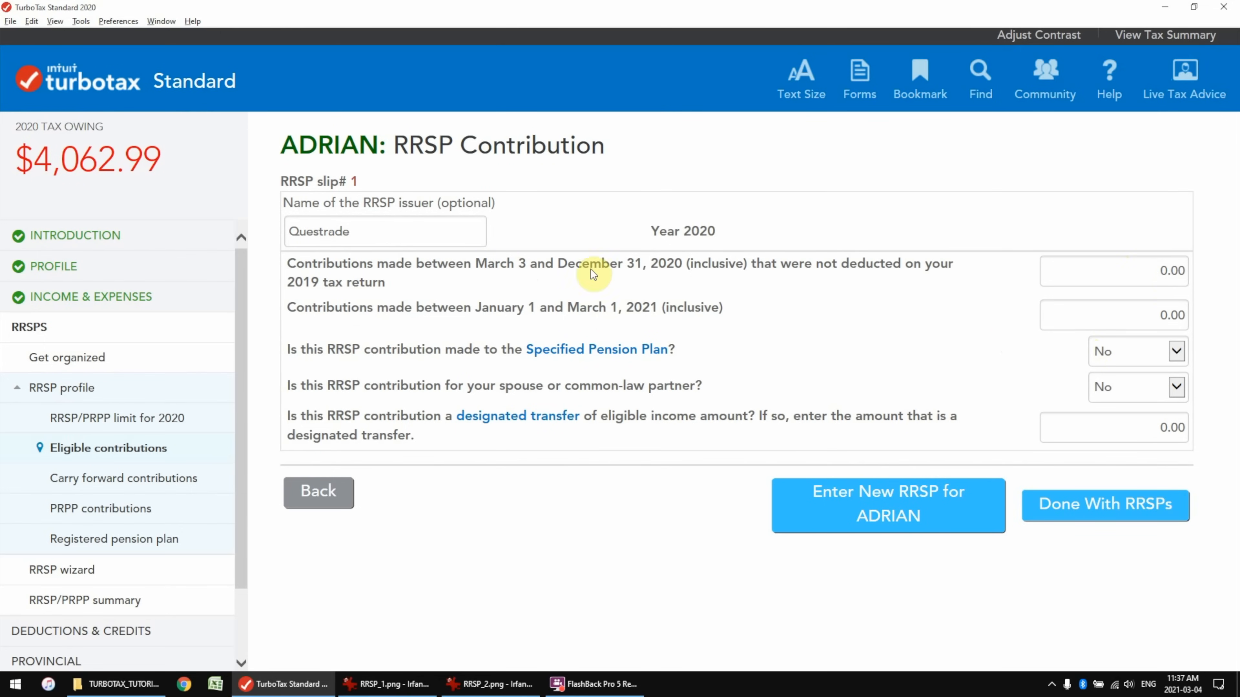
Enter 15000 for late-2020 and 5000 for early-2021 Questrade contributions, checking each slip
key(alt+Tab)
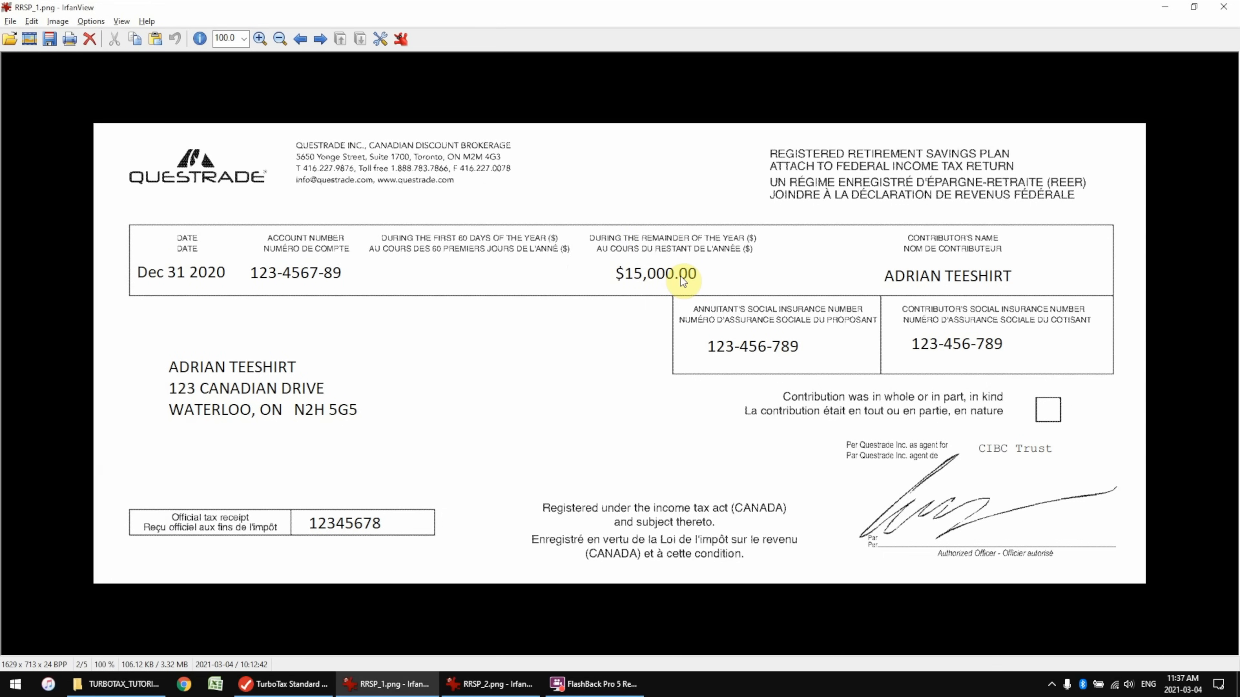
key(alt+Tab)
click(1105, 276)
text(15000)
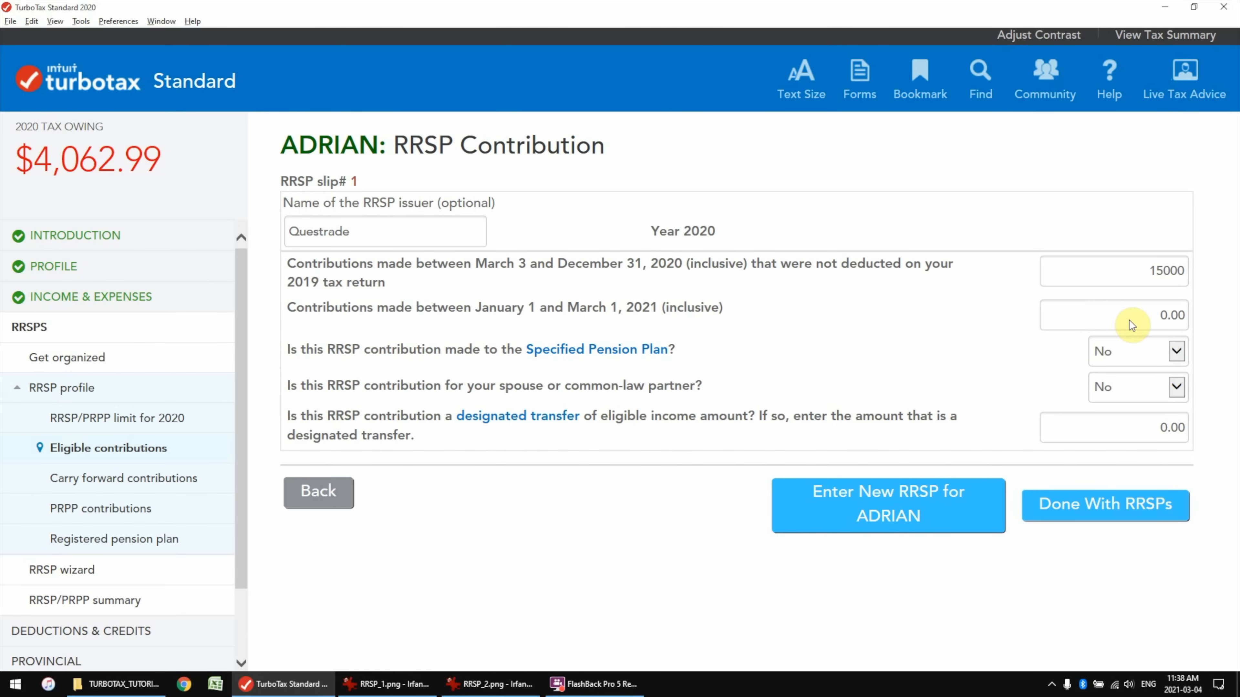
click(489, 684)
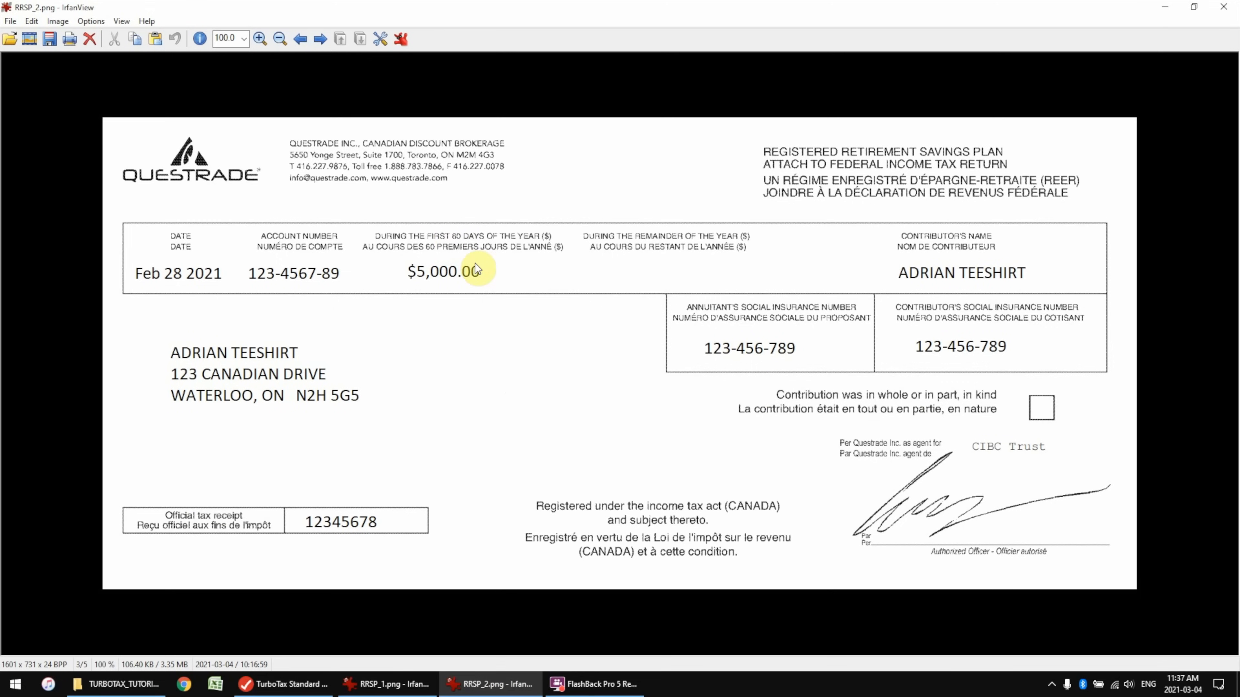
click(288, 684)
click(1130, 320)
text(5000)
click(991, 315)
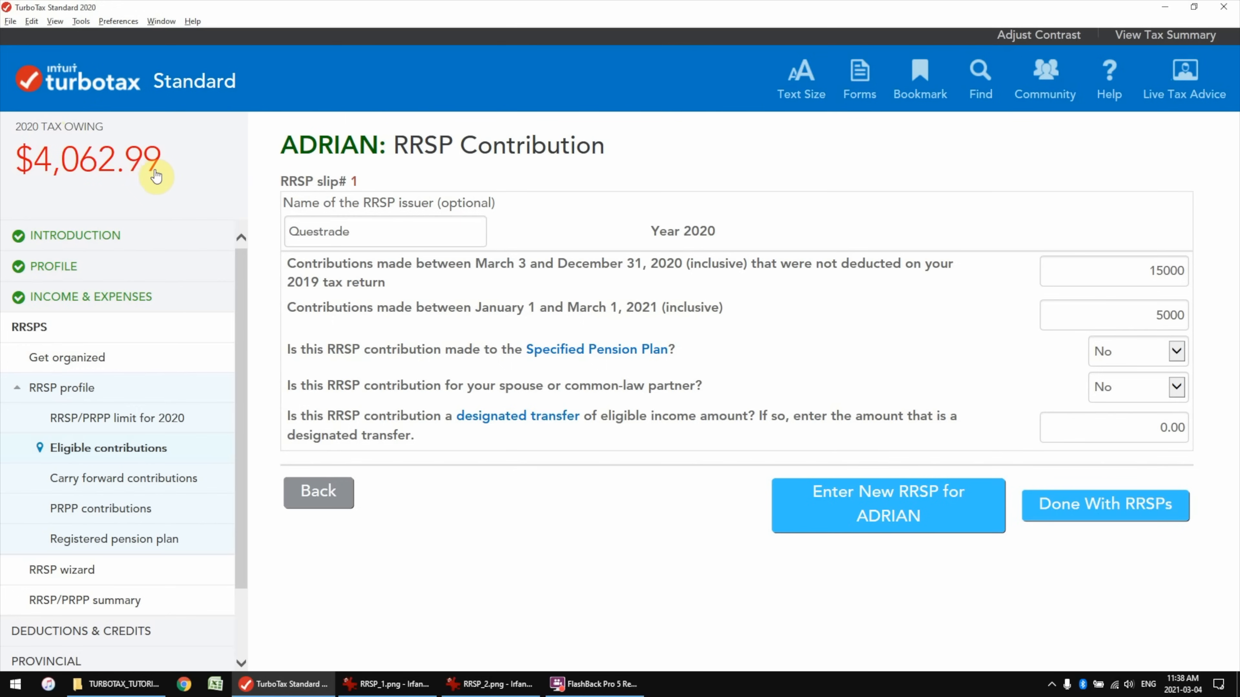
click(1101, 510)
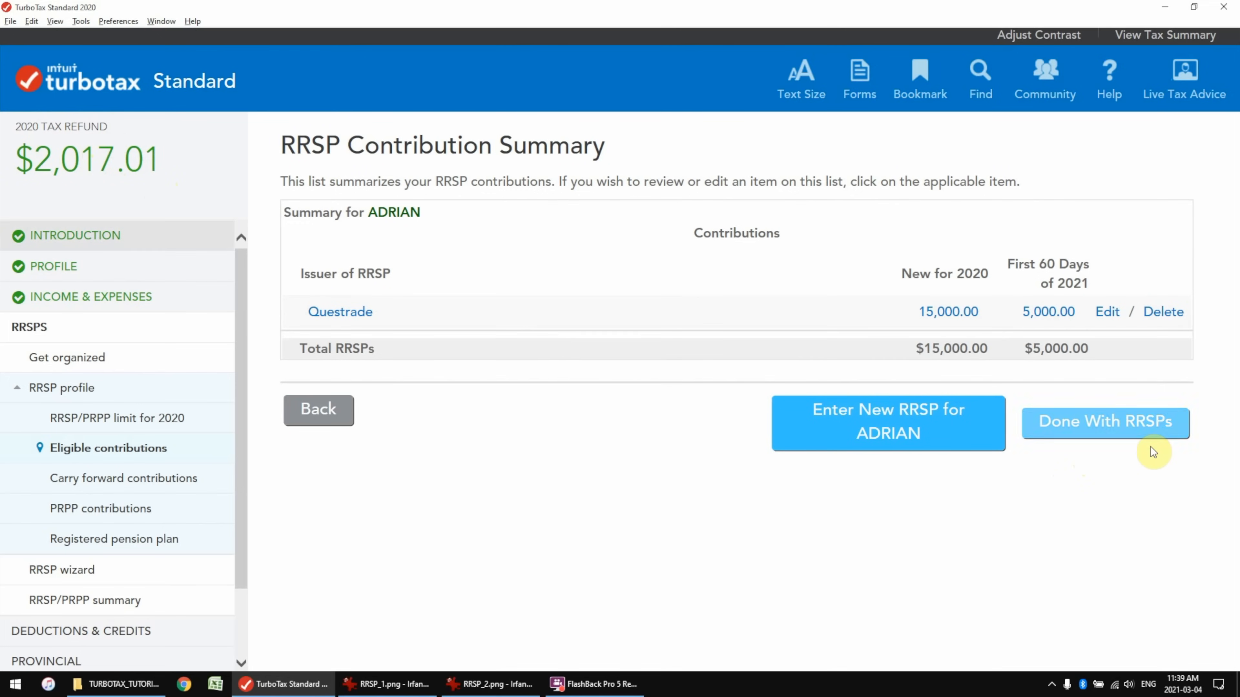
Enter 5000 as the RRSP amount to carry forward, lowering the refund to $534.51
click(1109, 432)
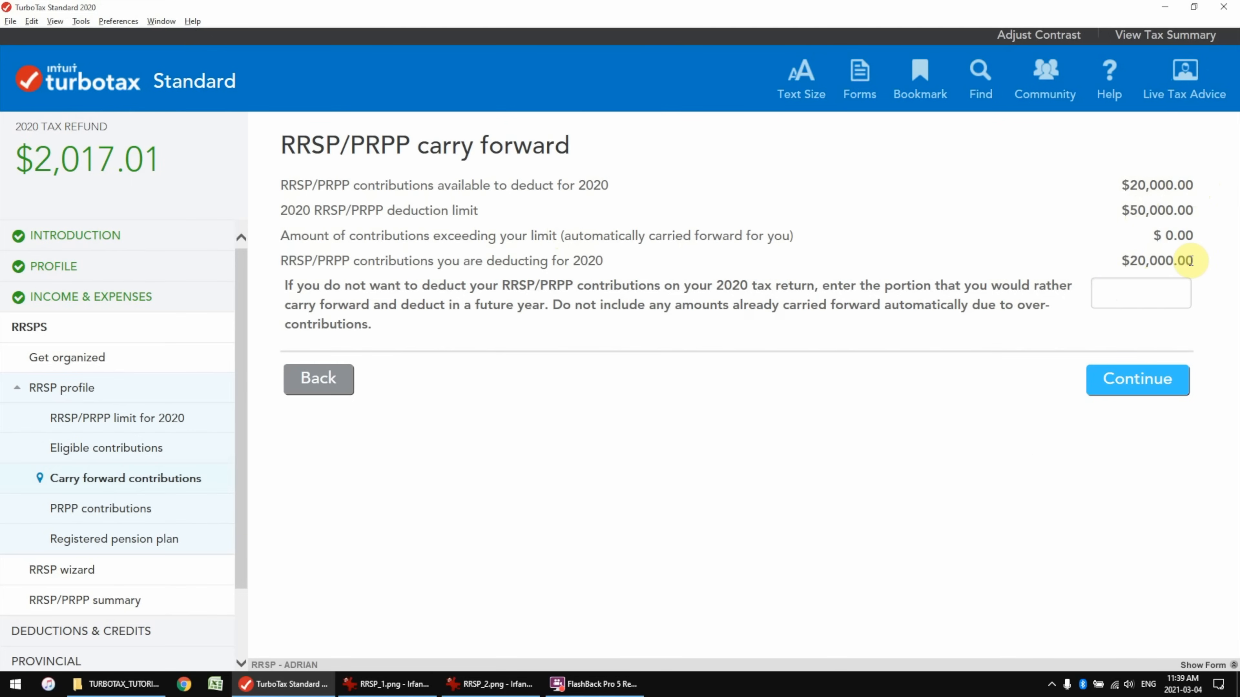
click(1154, 300)
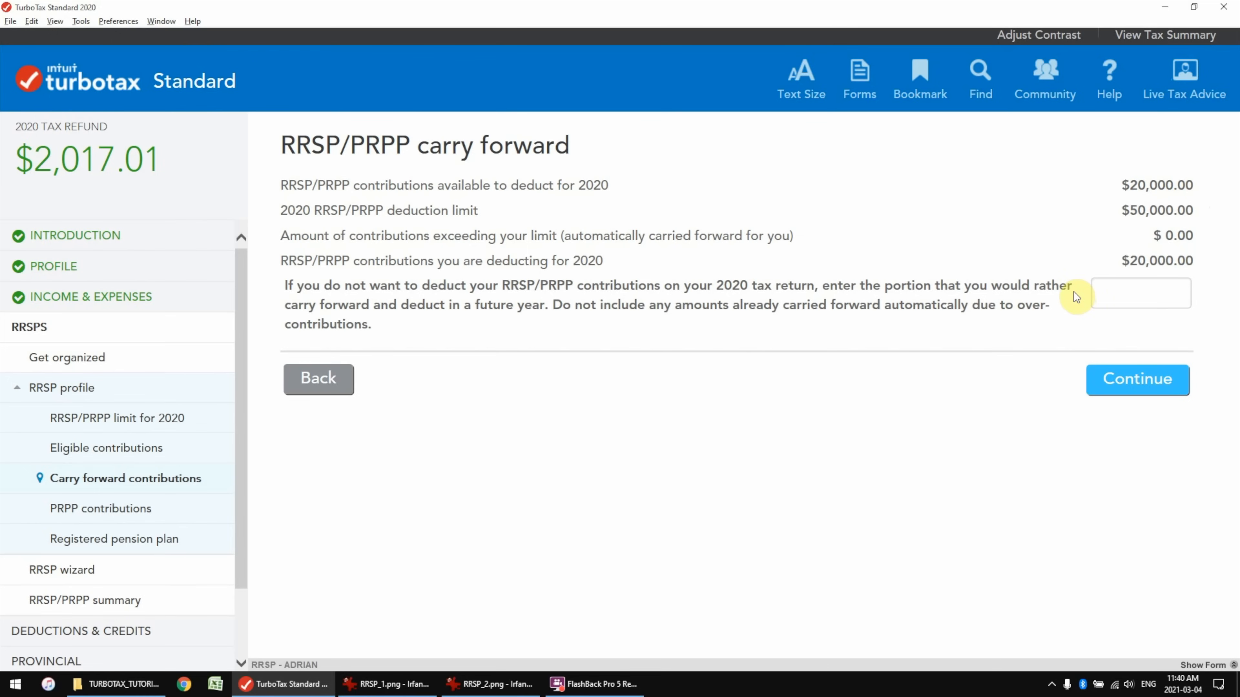
text(5000)
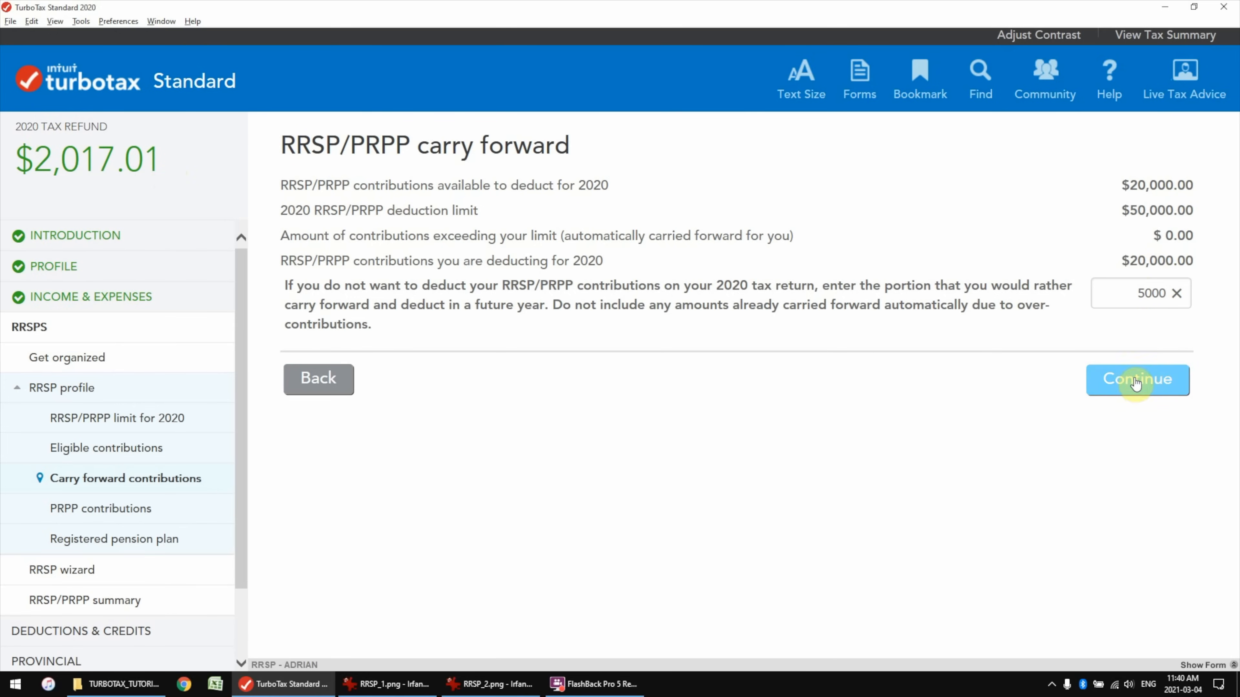
click(1150, 394)
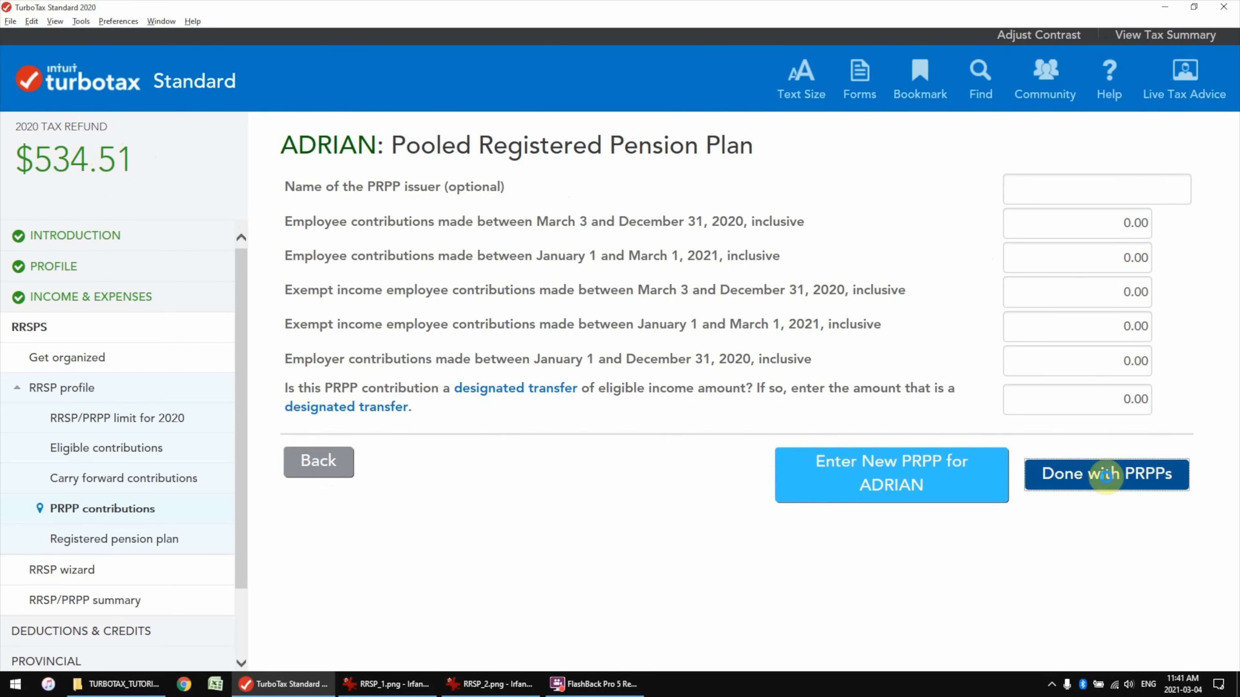
Skip the PRPP and Registered Pension Plan Deduction pages with nothing entered
click(1123, 473)
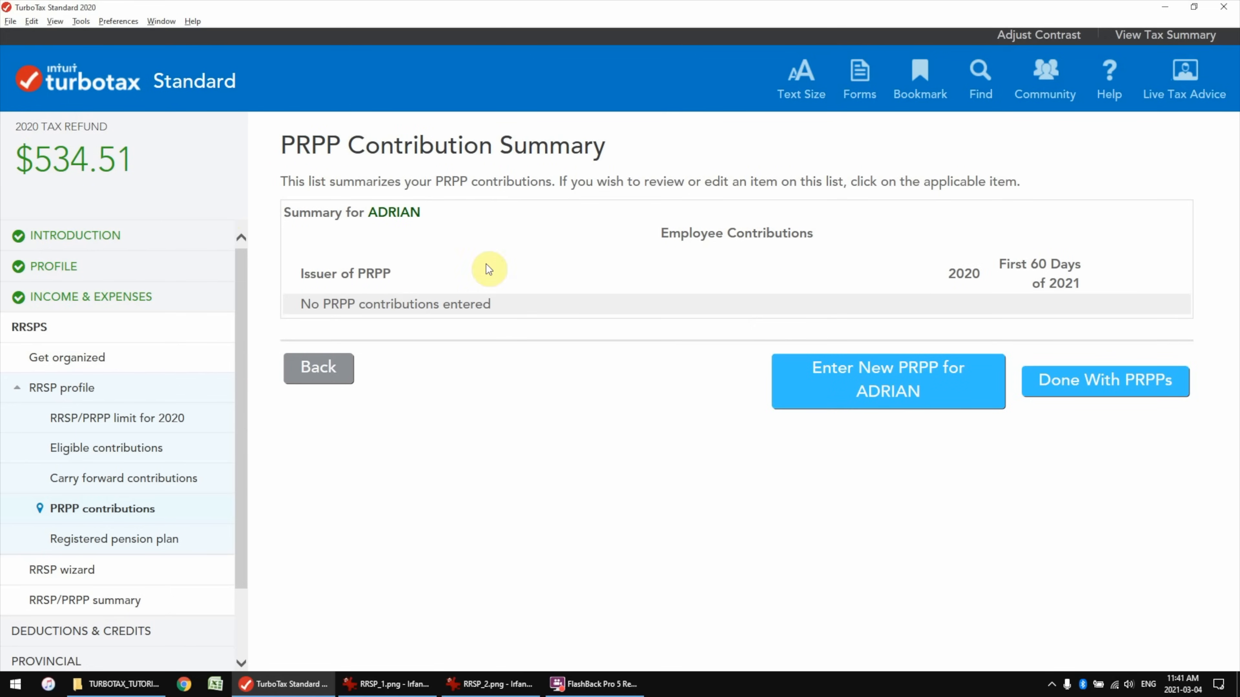
click(1171, 381)
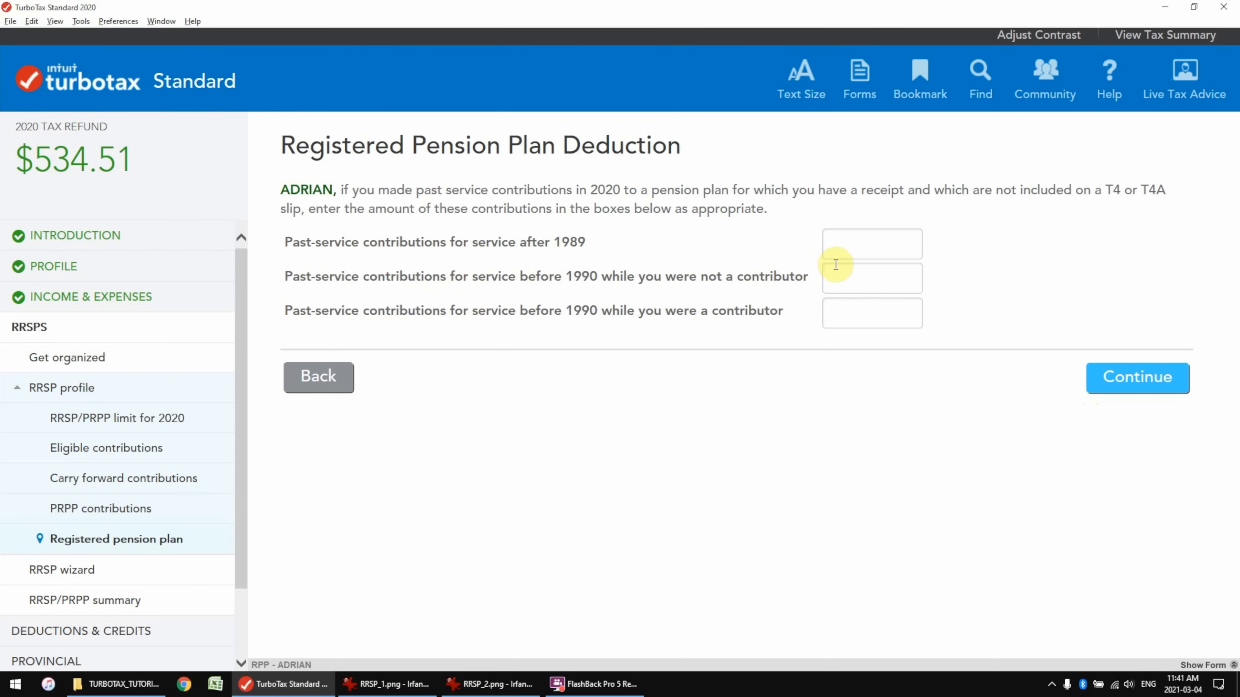
click(1123, 379)
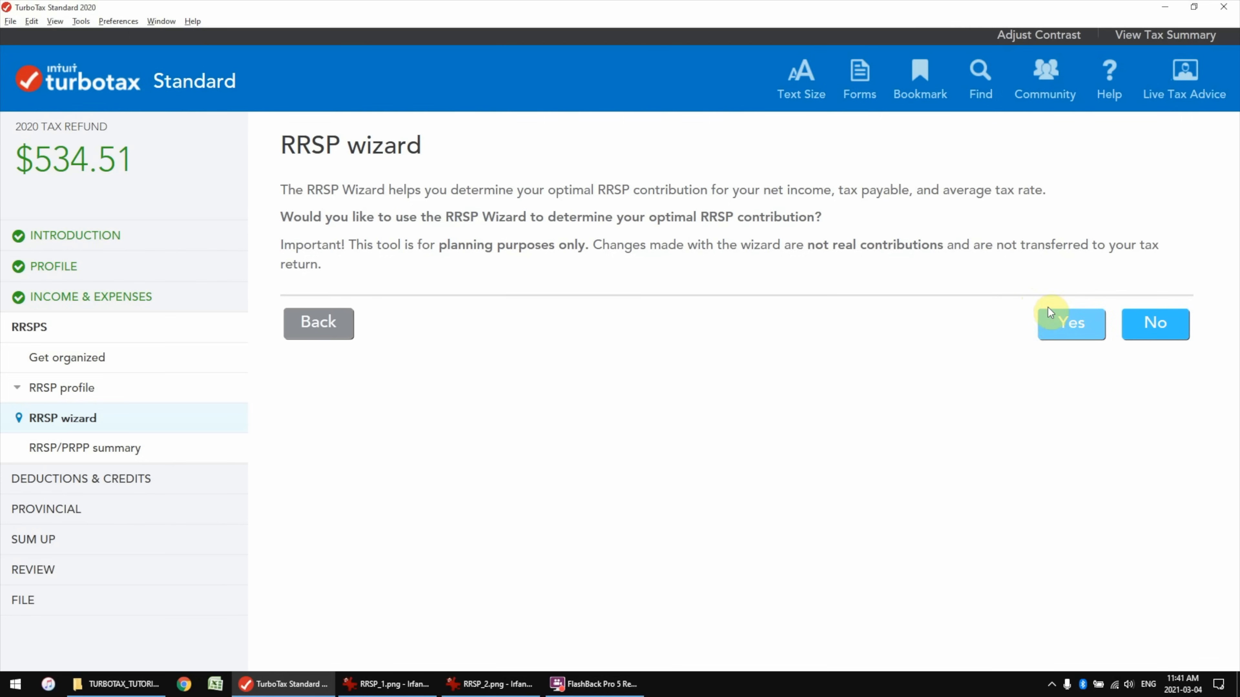
Test a larger extra RRSP contribution in the RRSP Wizard, then answer No
click(1069, 315)
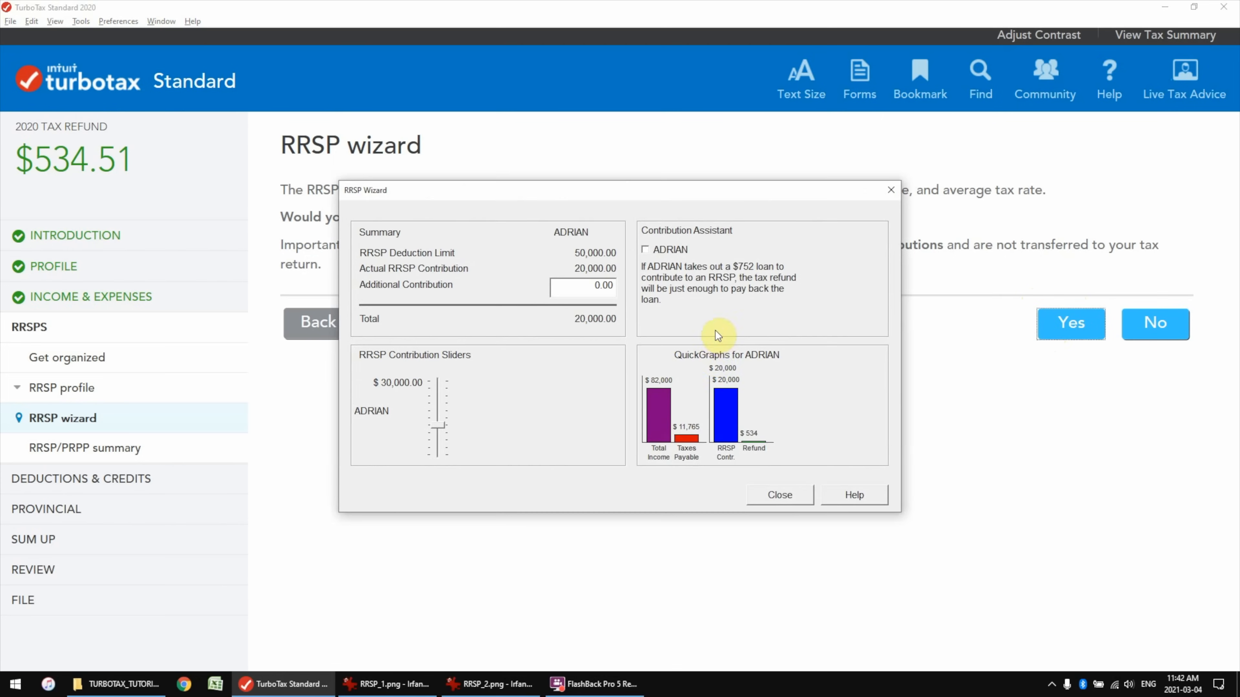
click(601, 293)
mouse_move(439, 423)
mouse_down()
mouse_move(442, 397)
mouse_move(440, 411)
mouse_up()
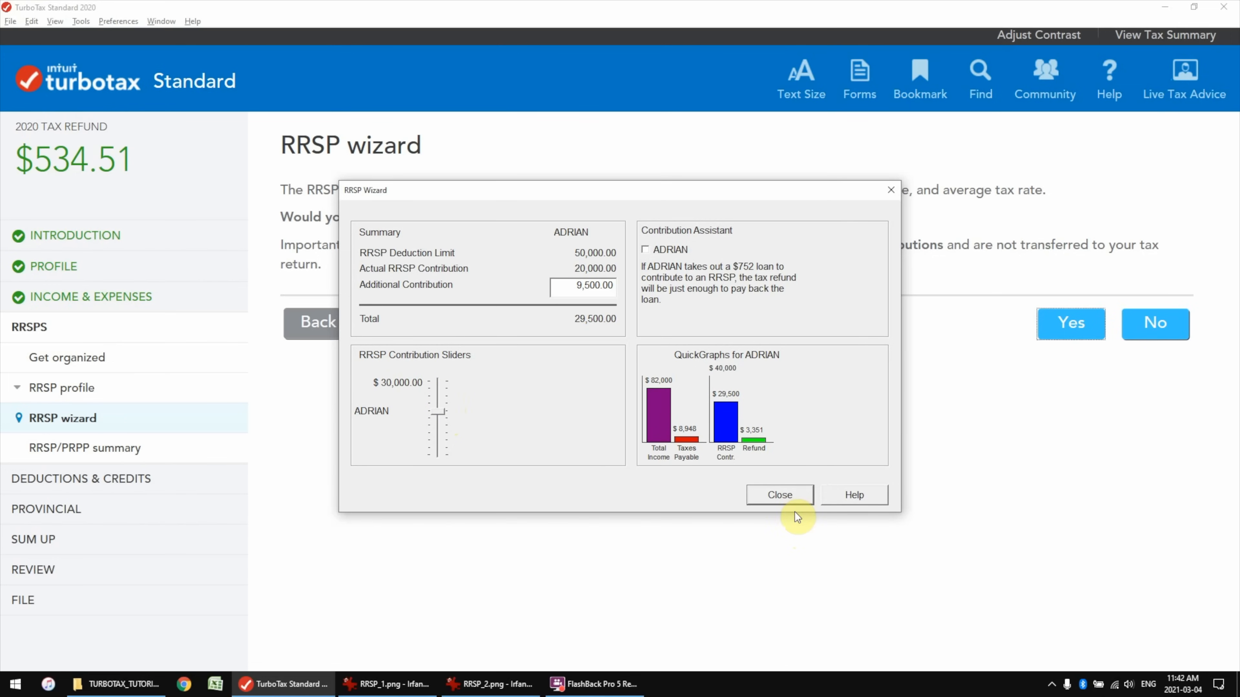
click(790, 498)
click(1152, 332)
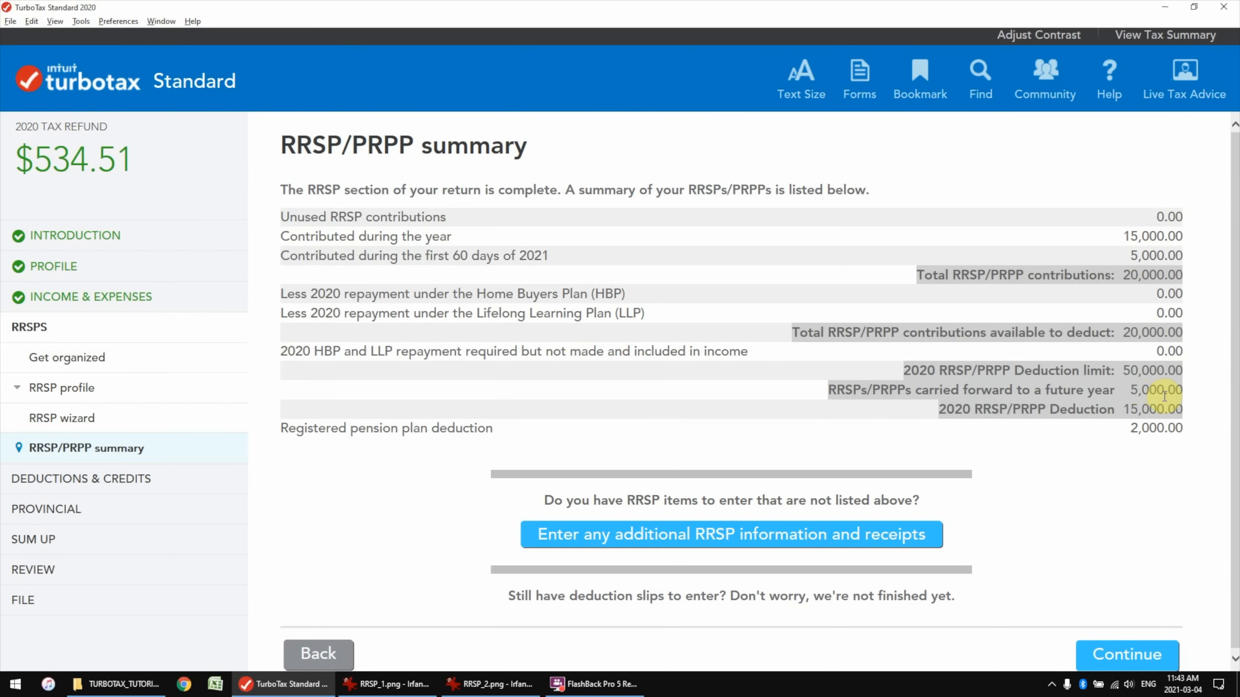
Check the 15,000.00 deduction and 2,000.00 pension amounts, then continue past the halfway page
drag(1182, 413, 1147, 409)
drag(1186, 425, 1143, 427)
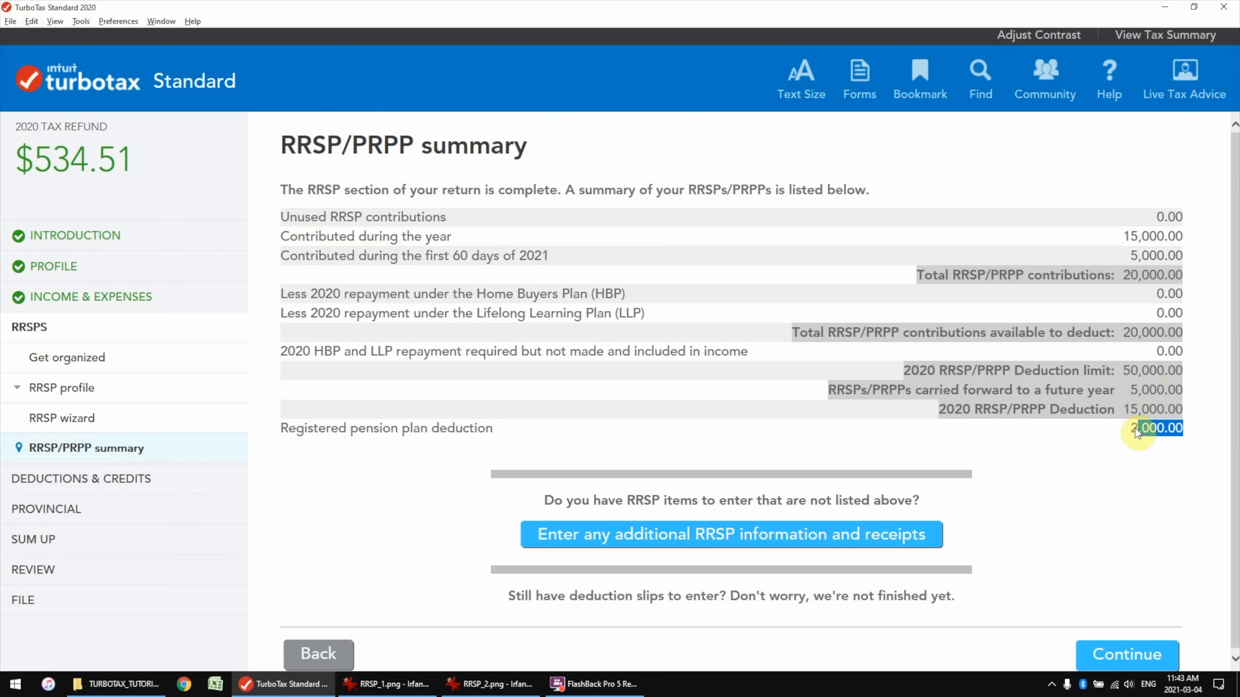
click(1135, 459)
scroll(947, 506, down, 1)
click(1133, 653)
click(1132, 490)
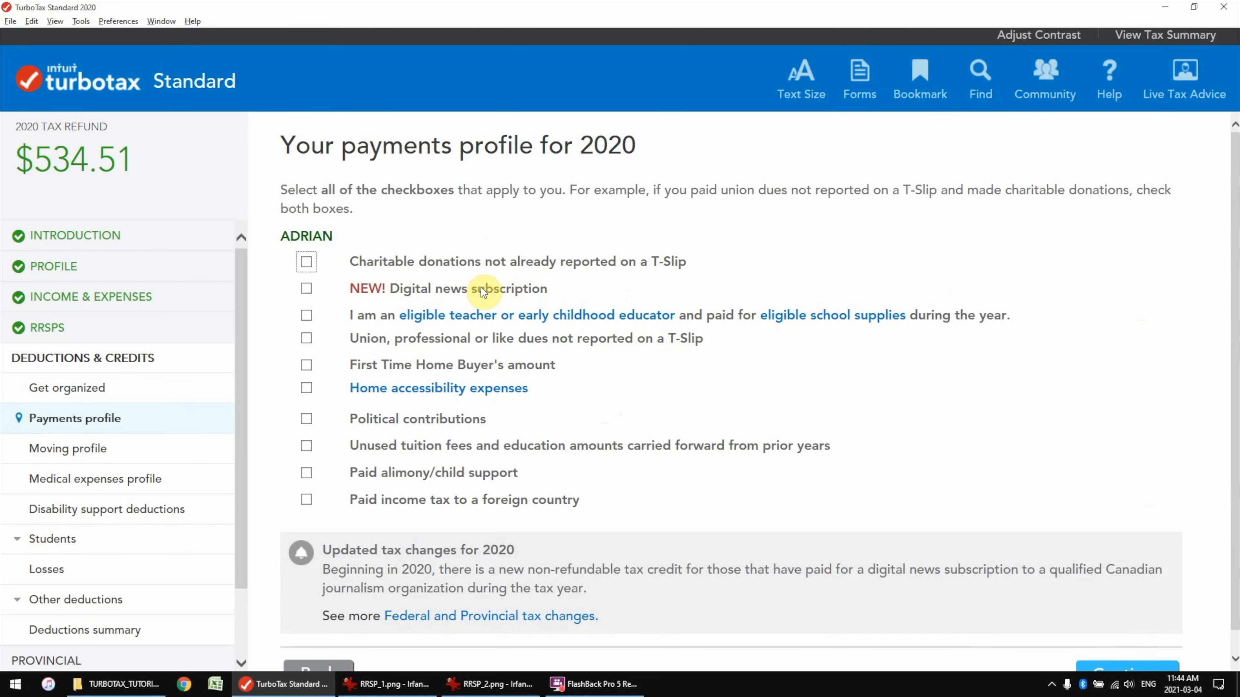
Answer Yes to eligible student loan interest and view the OSAP_Interest.png receipt showing $1,000.00
scroll(443, 310, down, 1)
click(1098, 645)
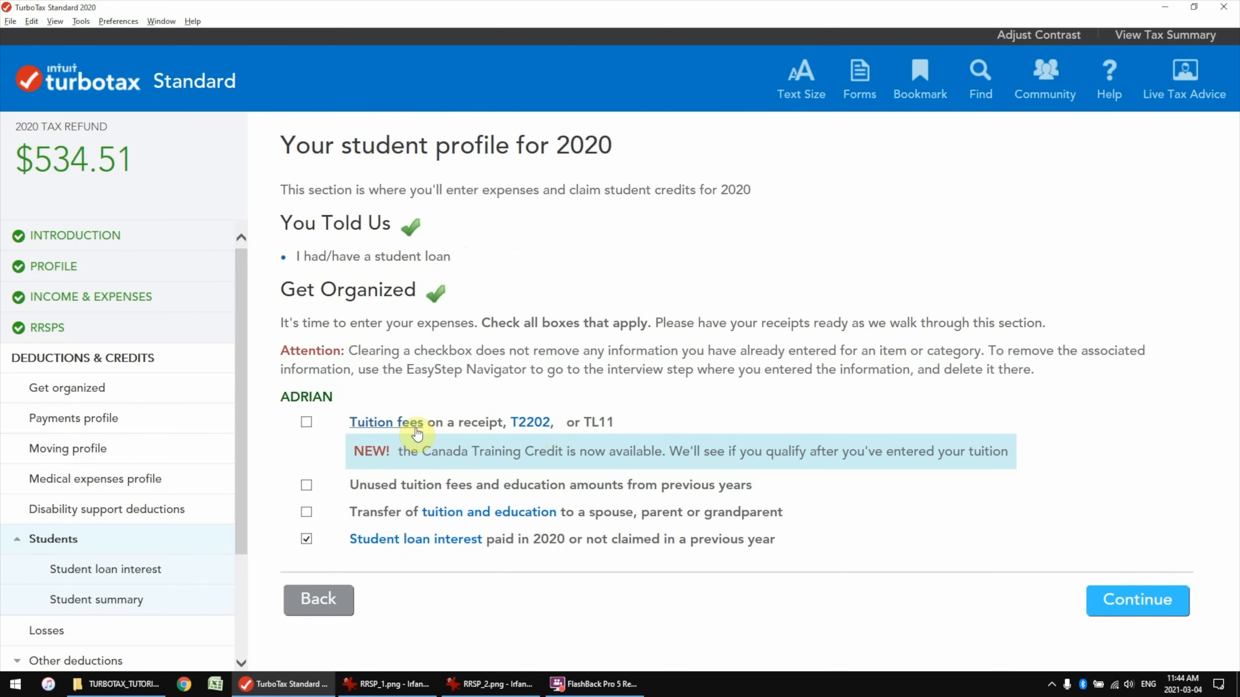
click(1151, 608)
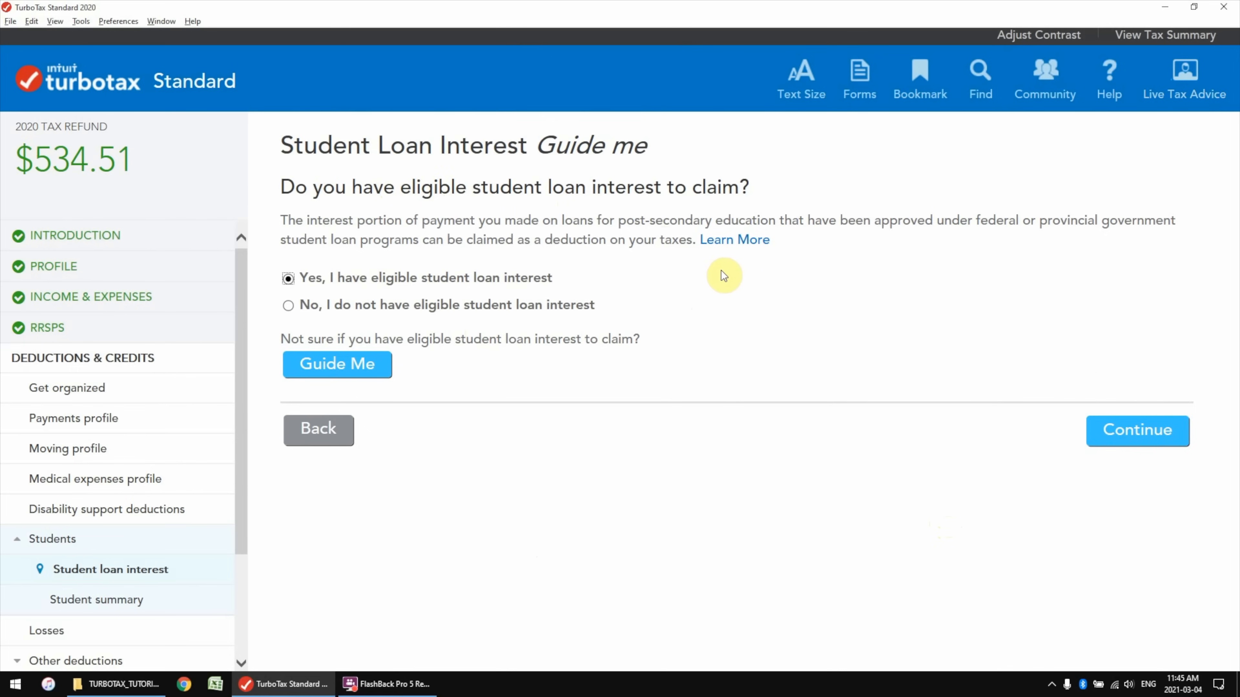
click(1156, 440)
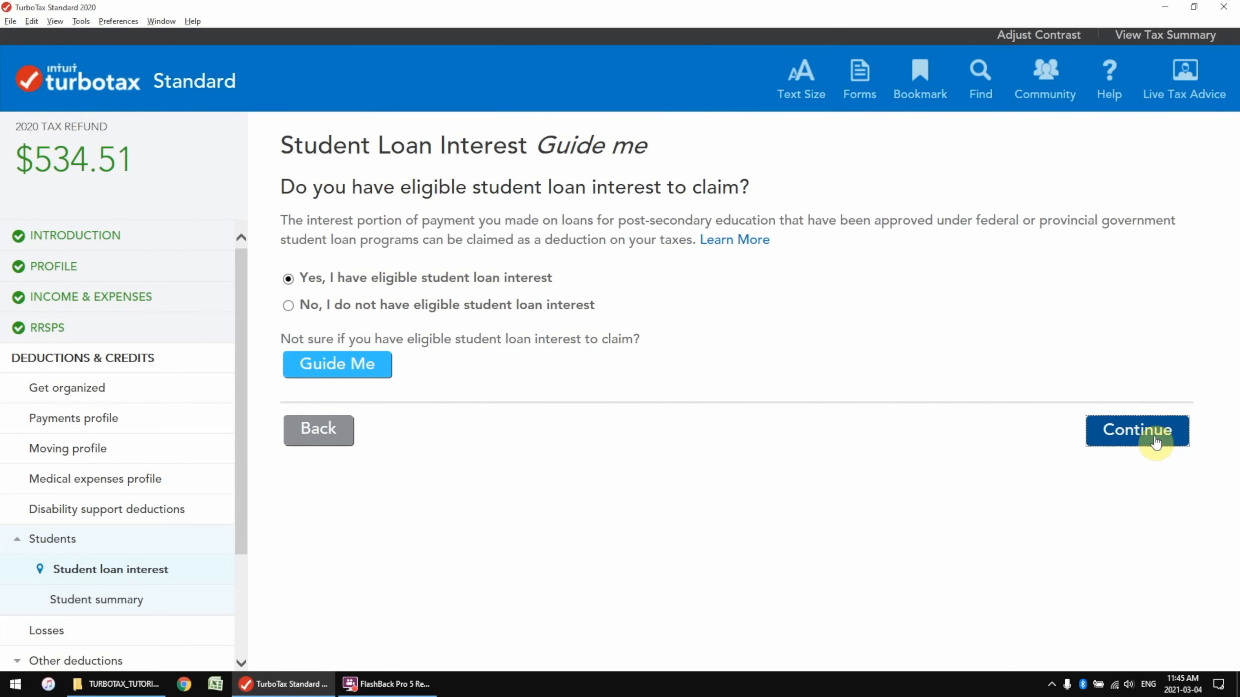
click(634, 409)
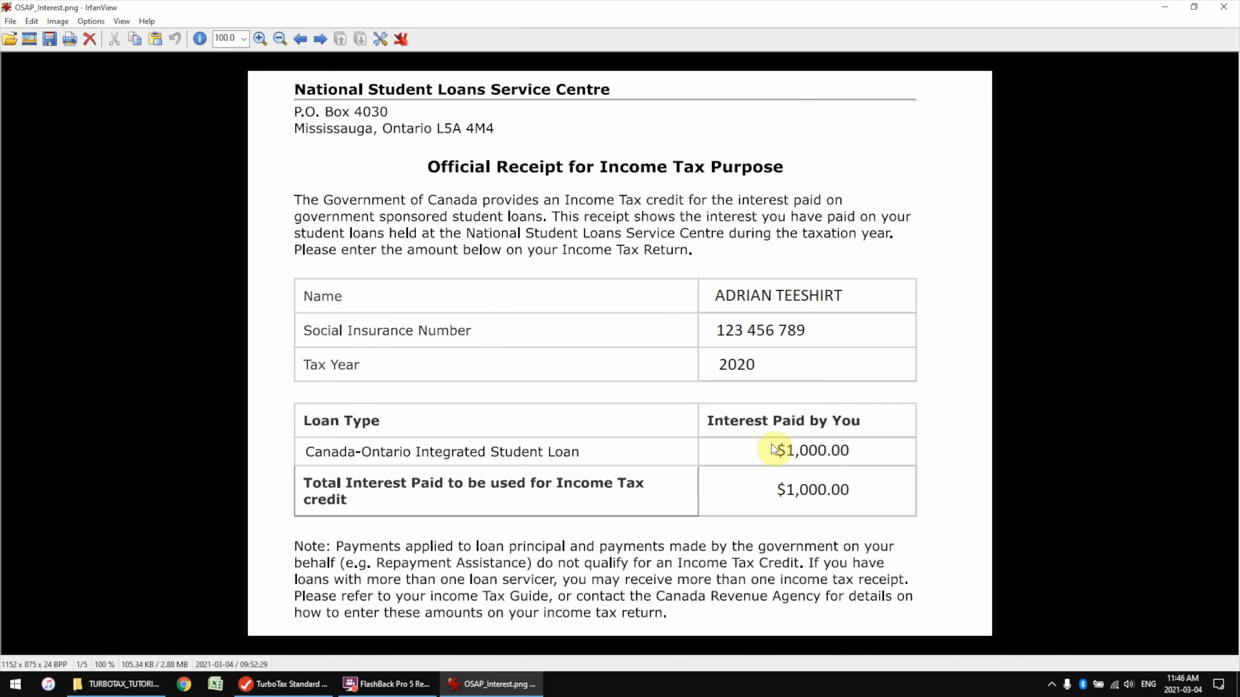
Enter 1,000 of 2020 student loan interest and continue to the Student summary
key(alt+Tab)
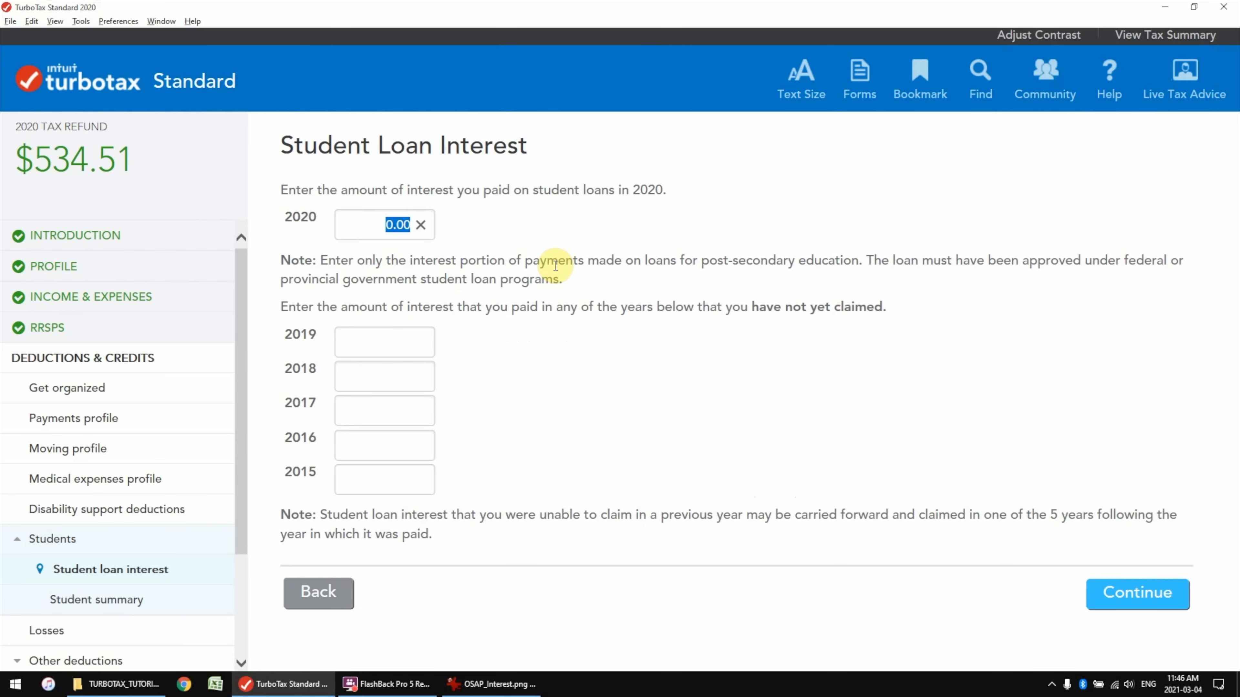
text(1000)
click(612, 284)
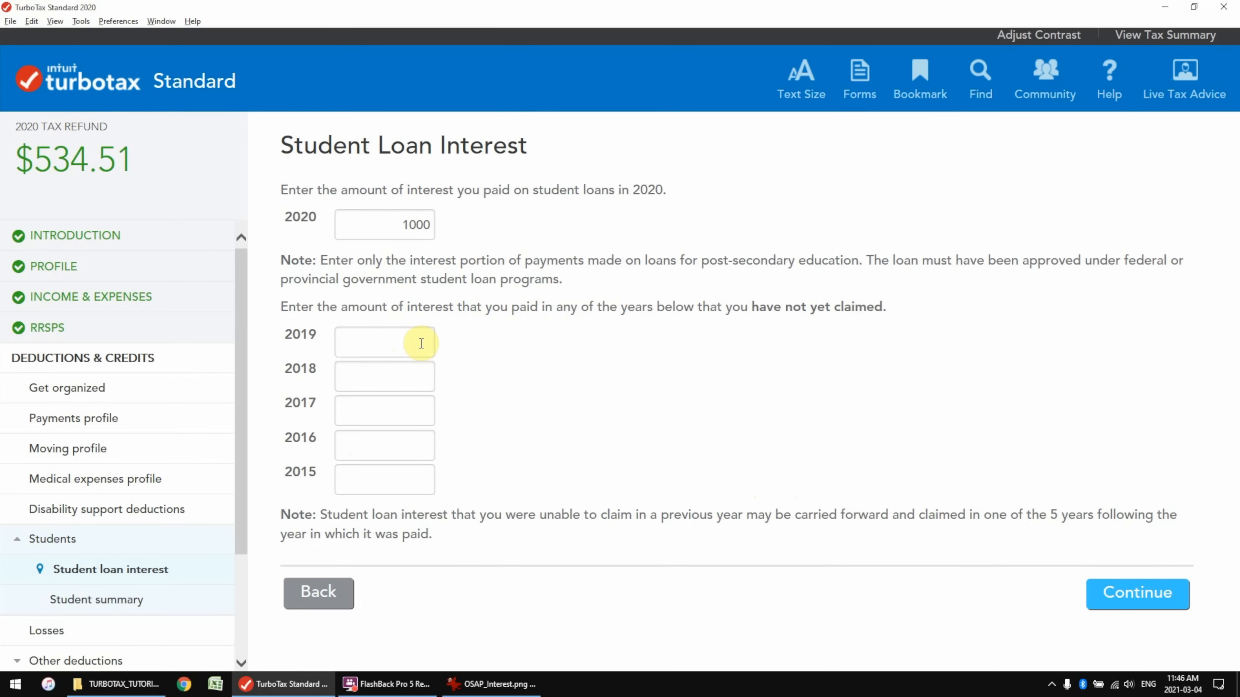
click(1132, 610)
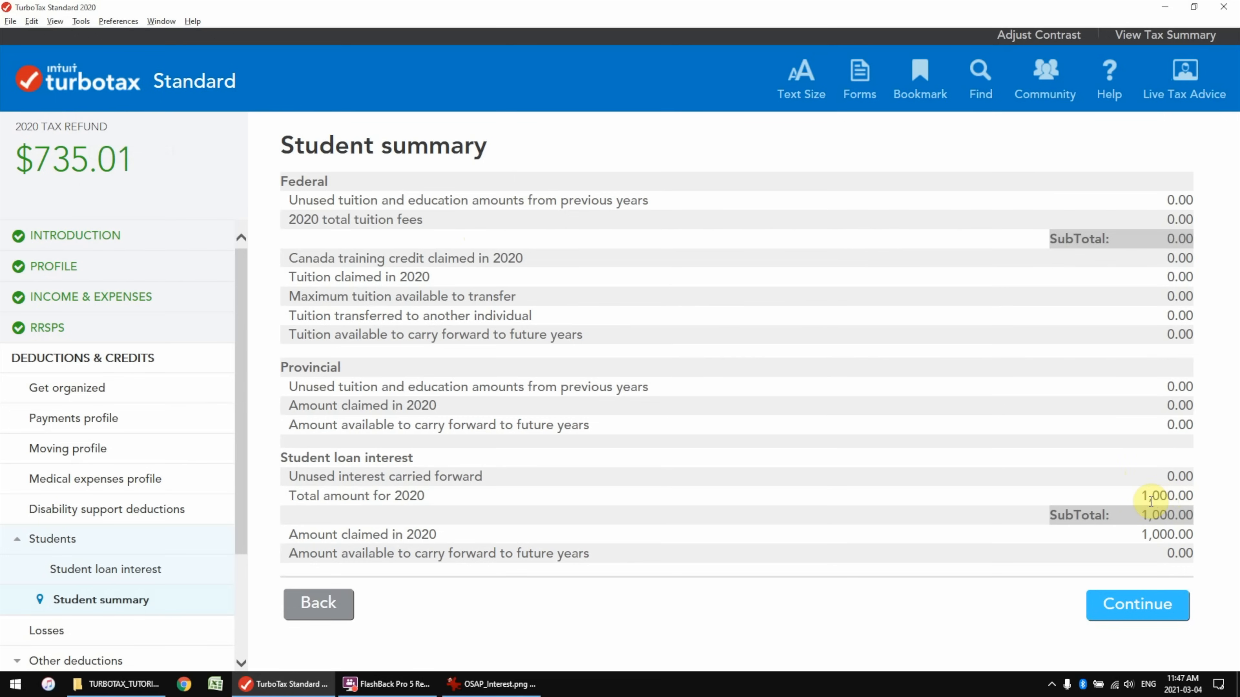
click(1138, 606)
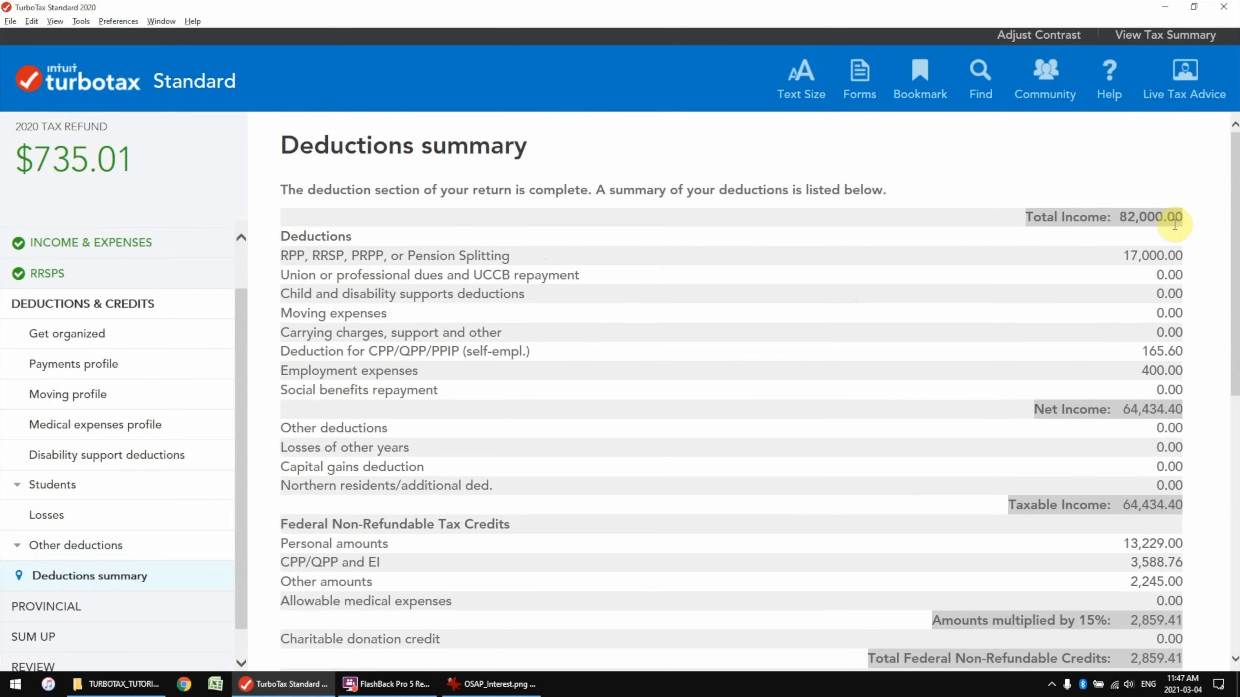
scroll(1160, 240, down, 2)
scroll(1138, 261, up, 2)
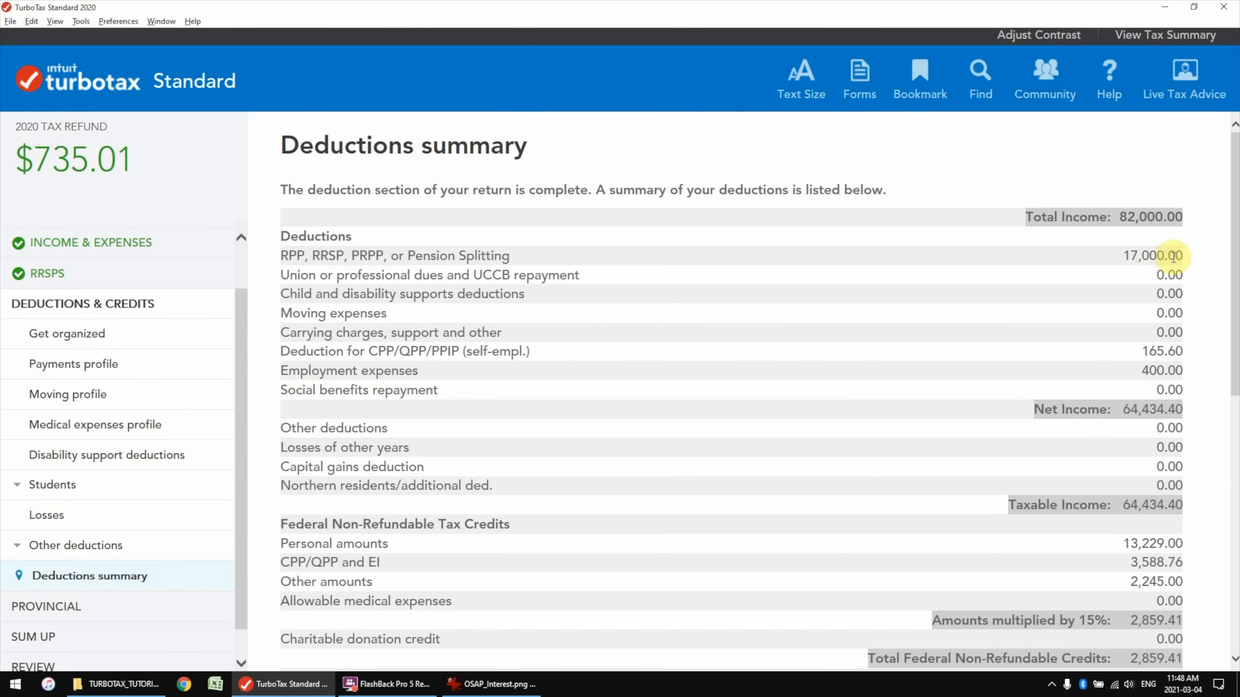
drag(1177, 254, 1121, 252)
click(1122, 254)
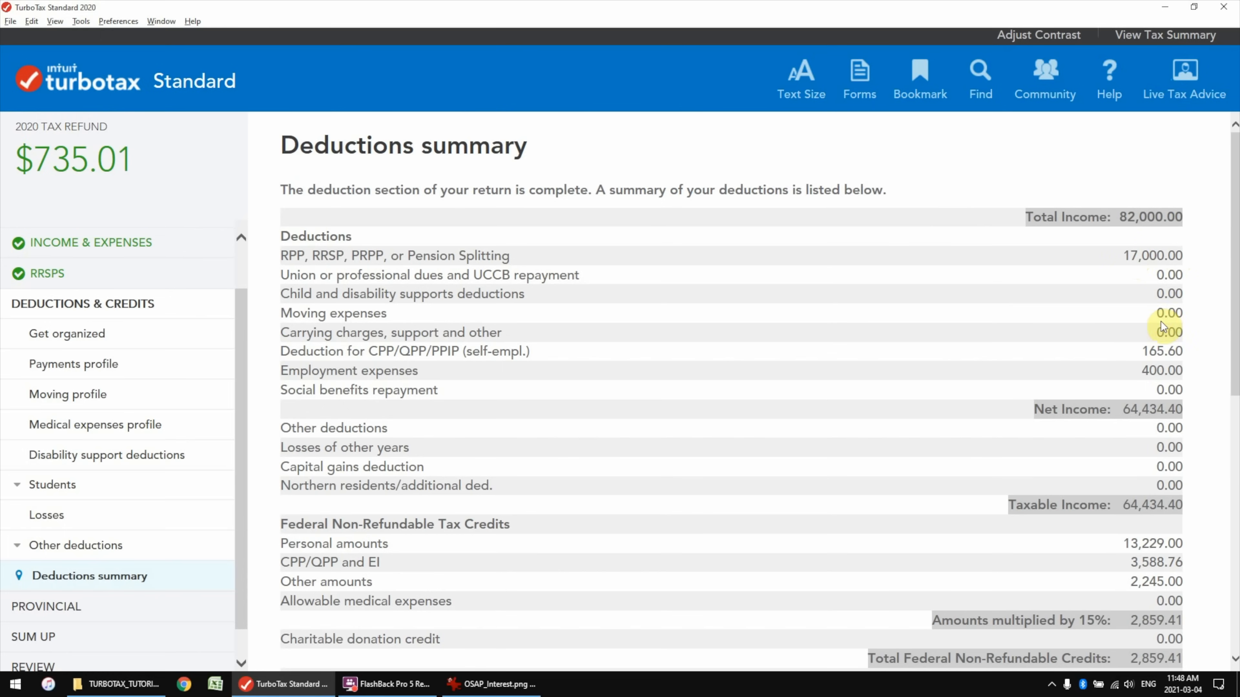
drag(1184, 372, 1131, 370)
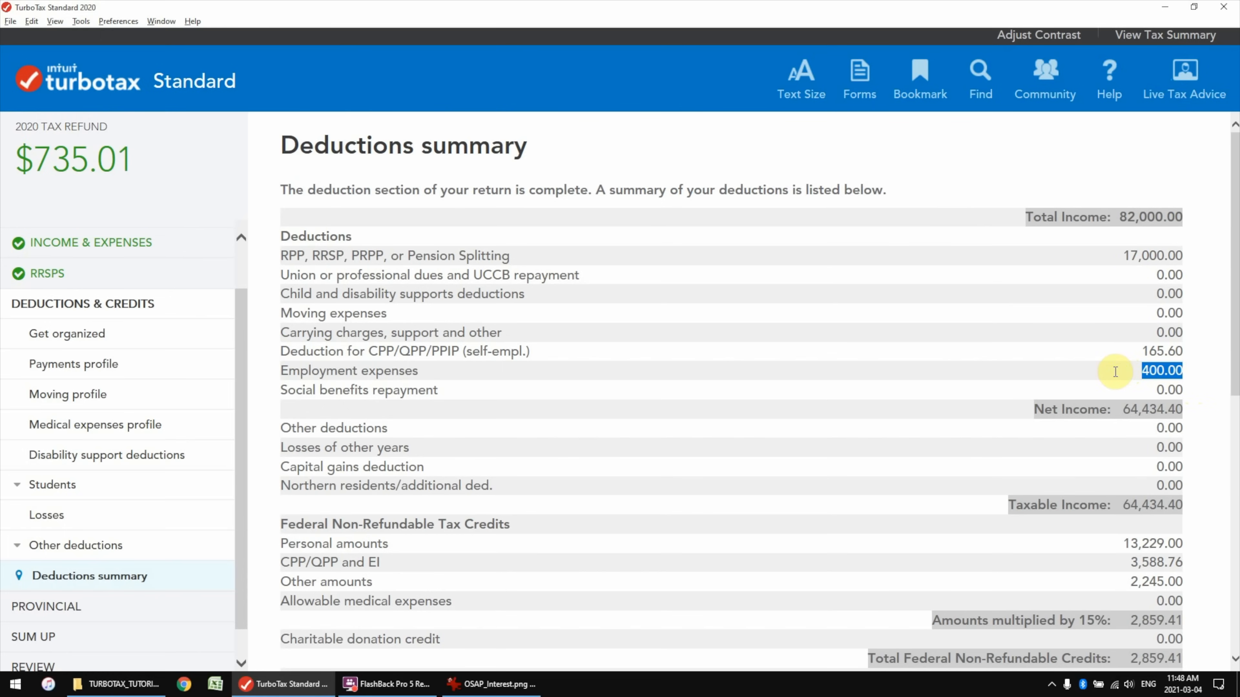
drag(1184, 410, 1131, 418)
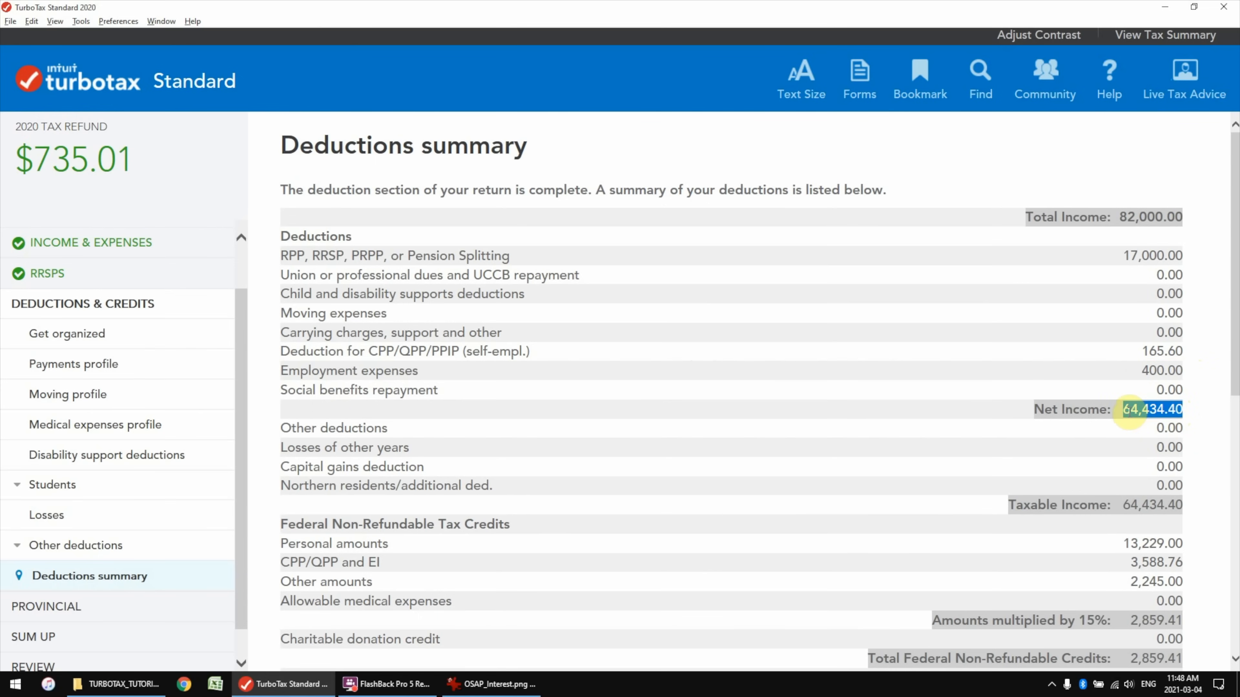
drag(1184, 217, 1125, 221)
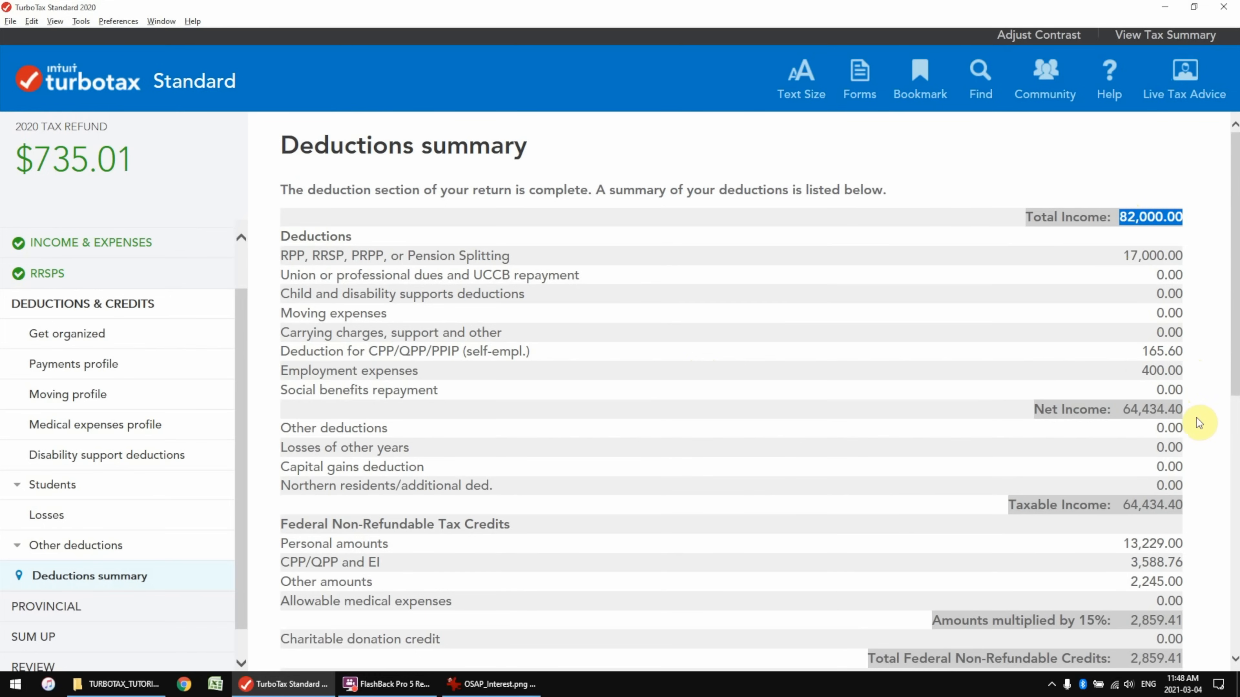
drag(1187, 411, 1130, 421)
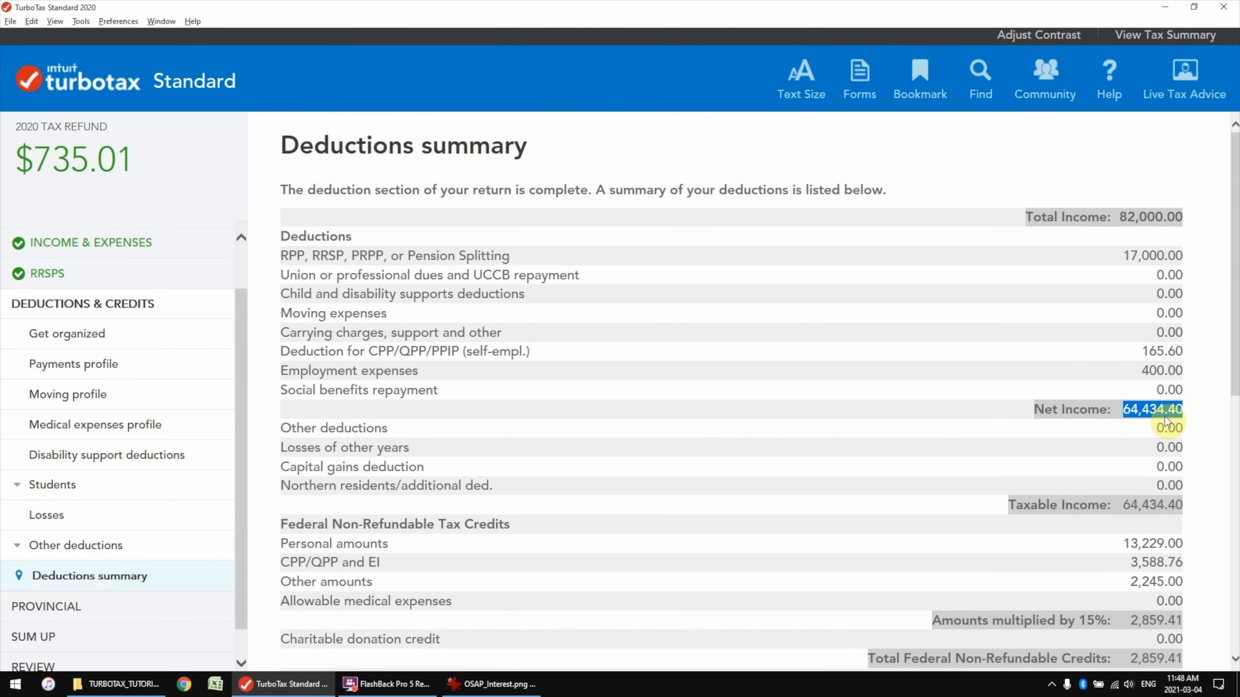
scroll(1074, 415, down, 3)
drag(1191, 375, 1123, 376)
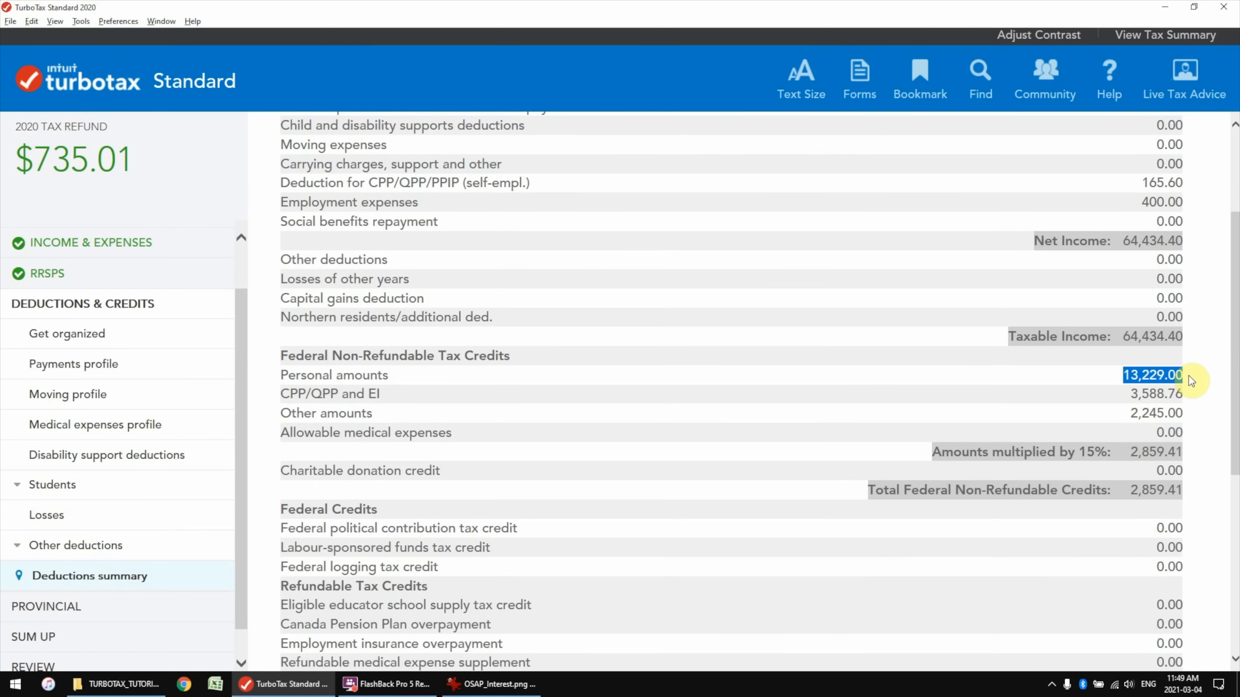
drag(1185, 378, 1139, 388)
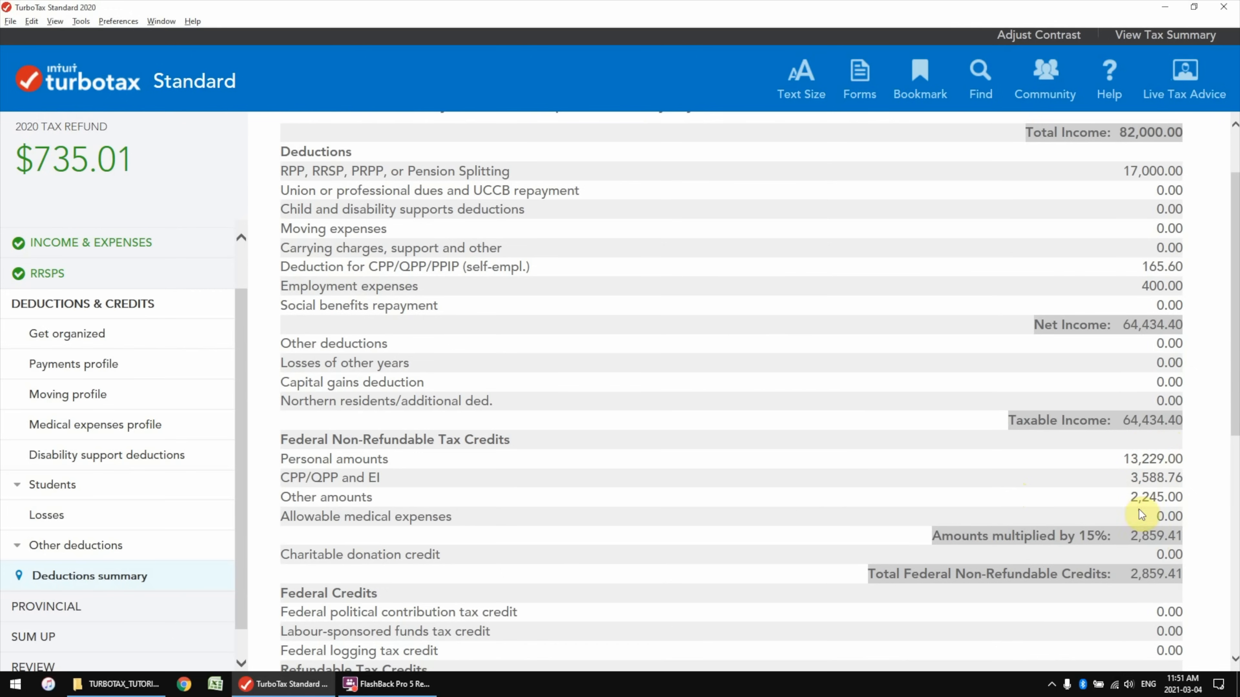
scroll(1118, 458, down, 5)
double_click(1123, 507)
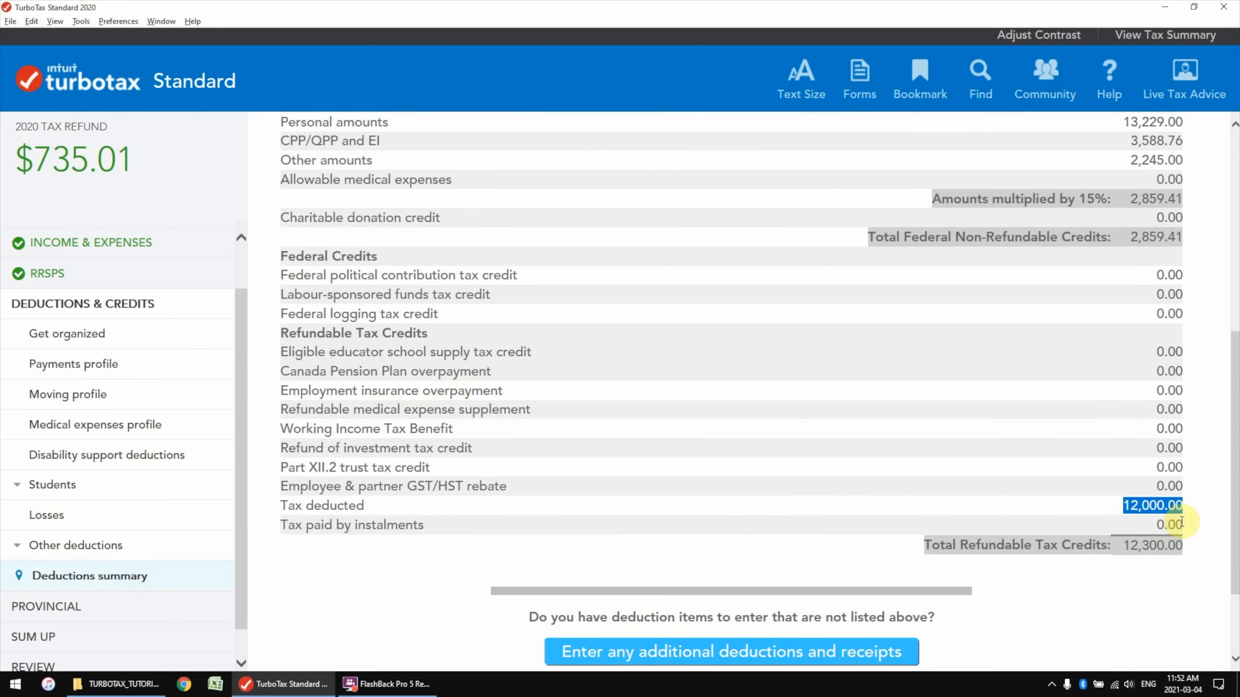
click(1153, 511)
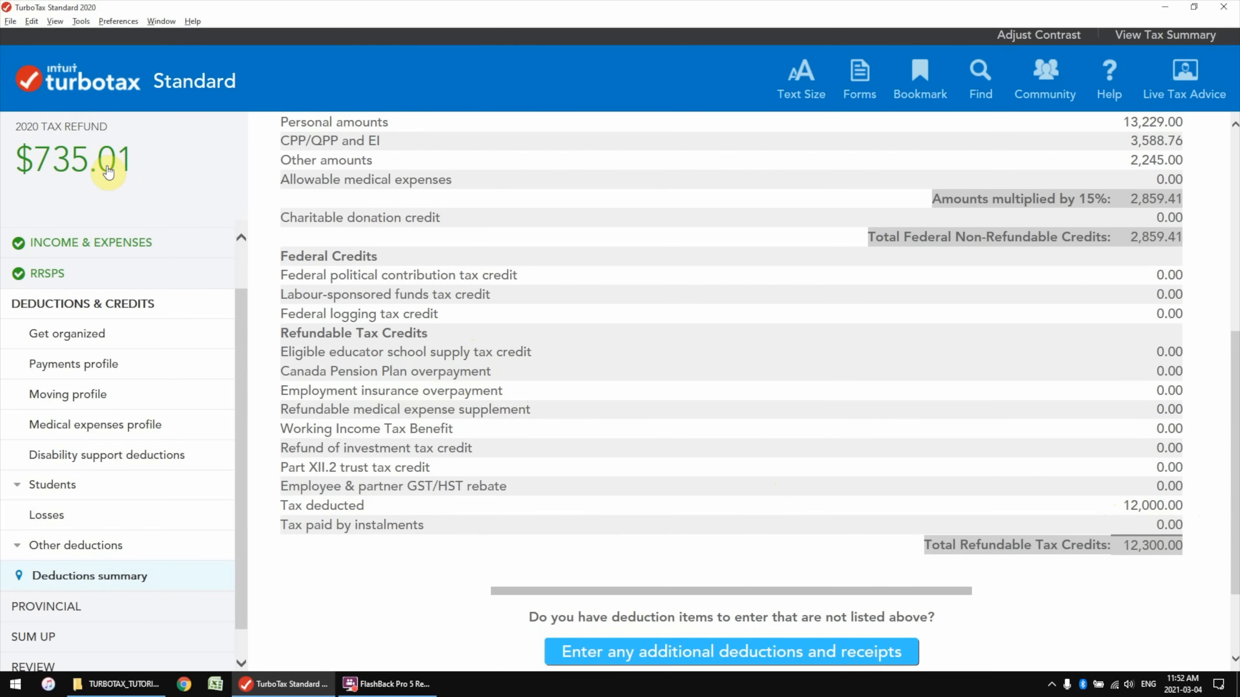
drag(1191, 546, 1128, 554)
click(1125, 527)
click(920, 440)
scroll(918, 444, down, 3)
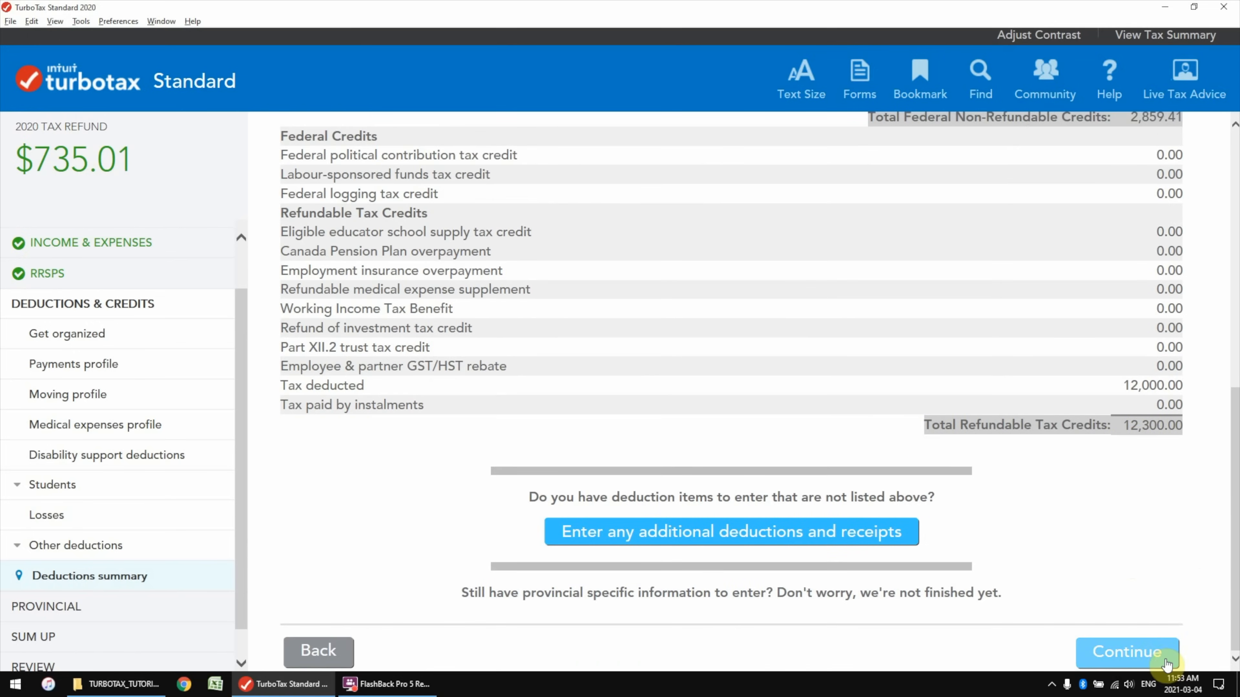
Close the federal deductions and go to the 2020 provincial profile with Ontario rent and Climate Action Incentive ticked
click(1141, 656)
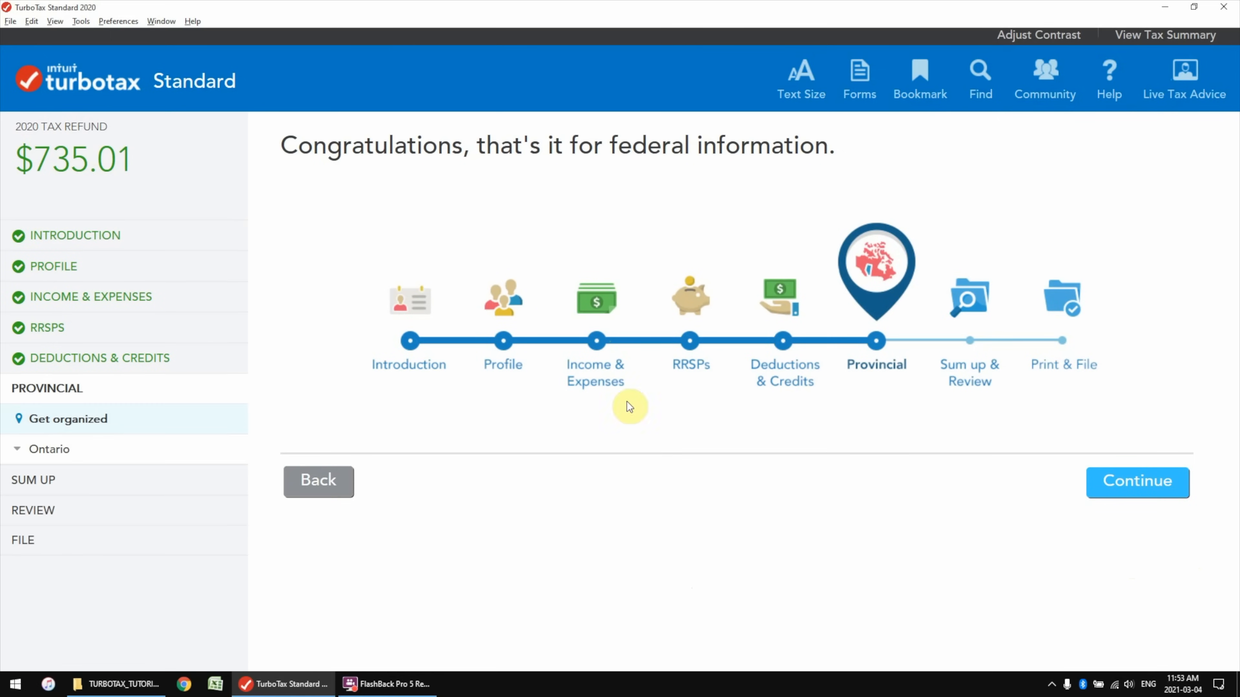
click(1130, 480)
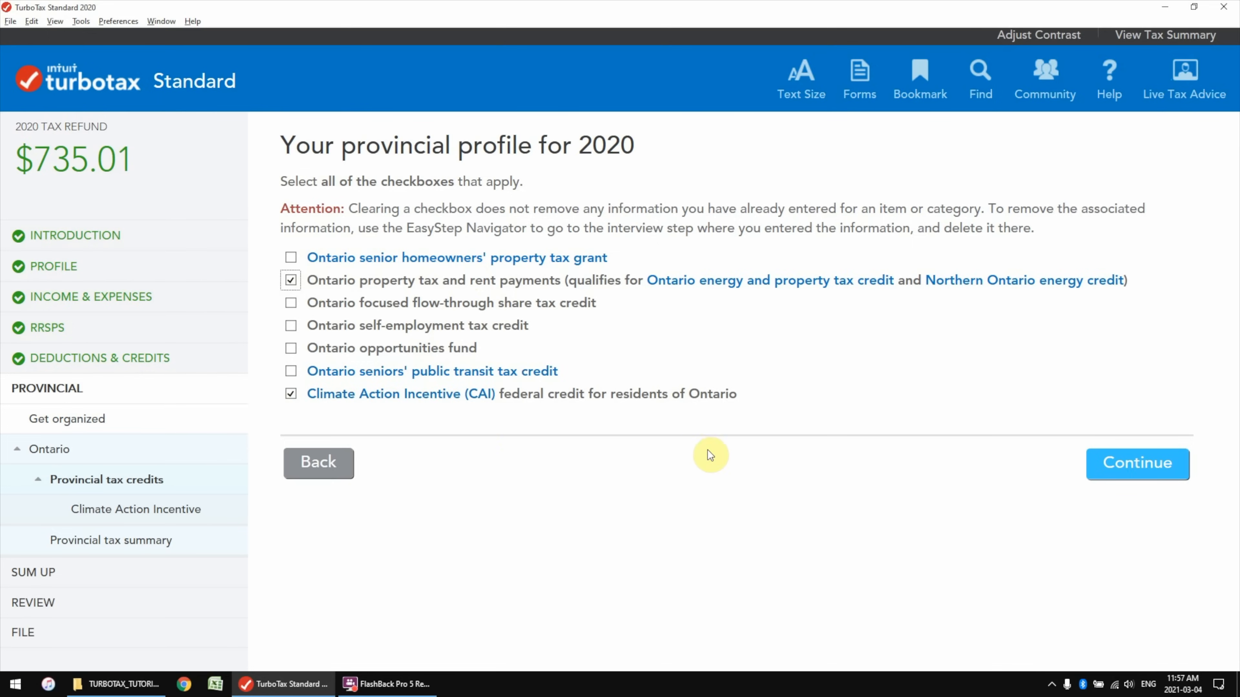
Claim 12 months' Ontario rent of 12000, entering the home street address and postal code
key(Return)
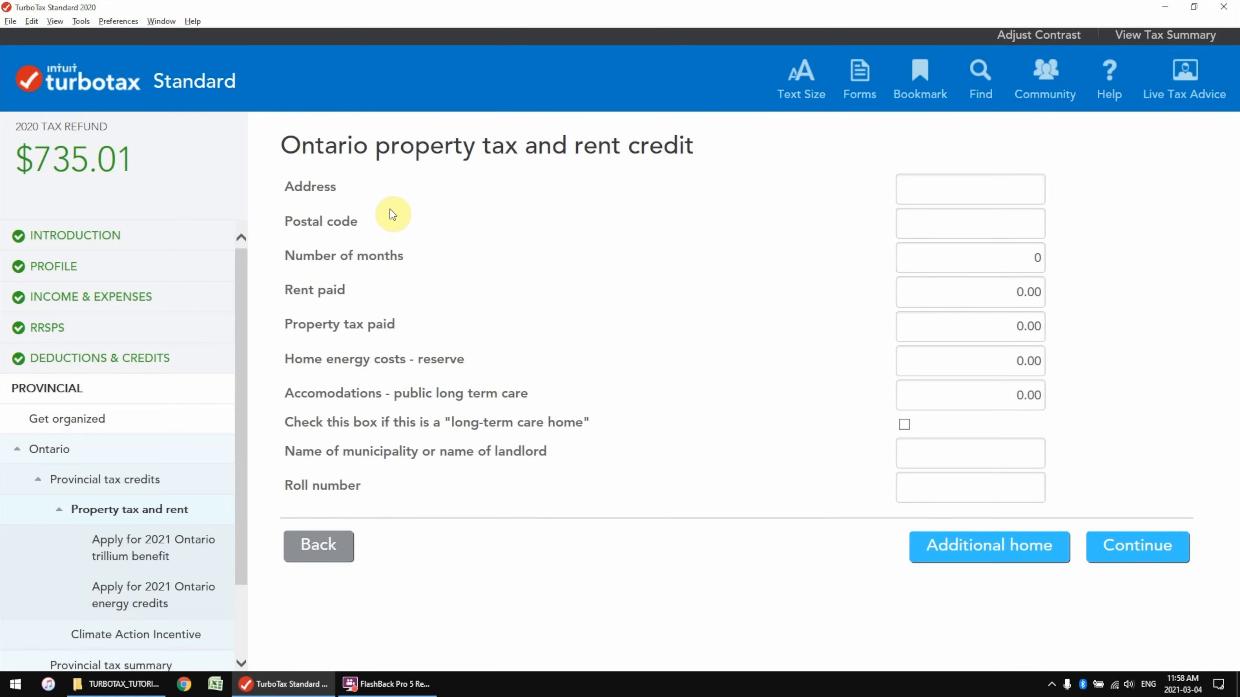
text(123 Canadian Drive)
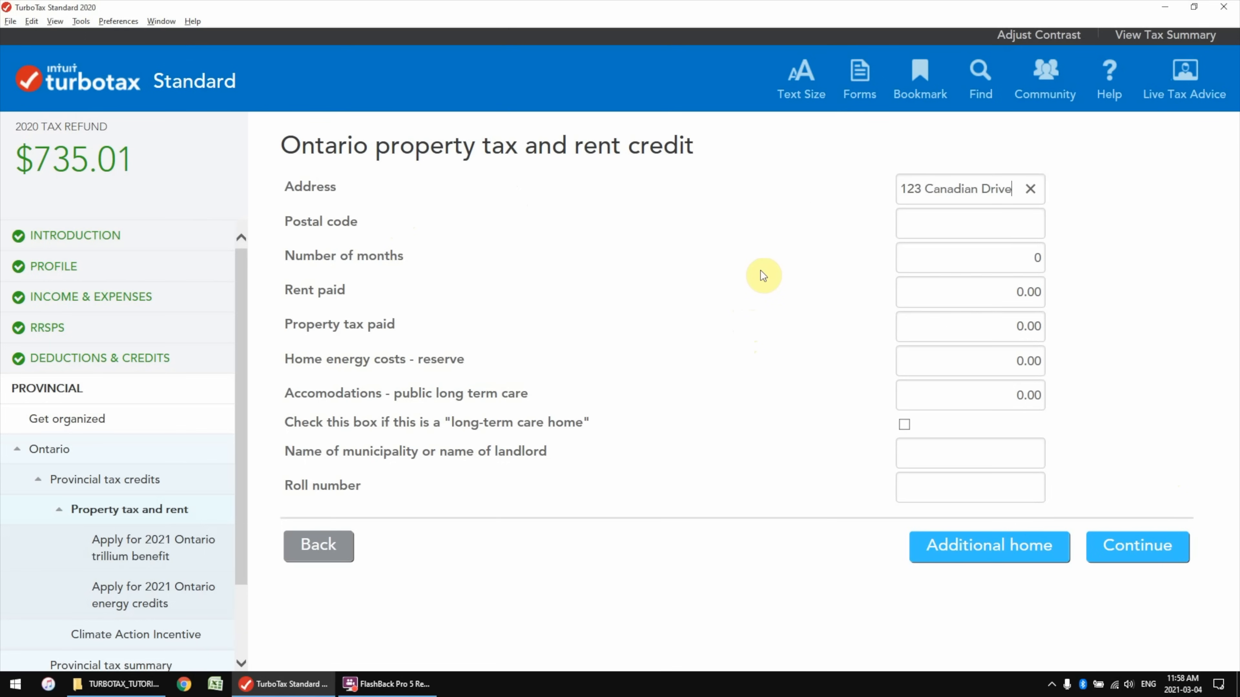
key(Tab)
text(N2H 5G5)
key(Tab)
text(12)
key(Tab)
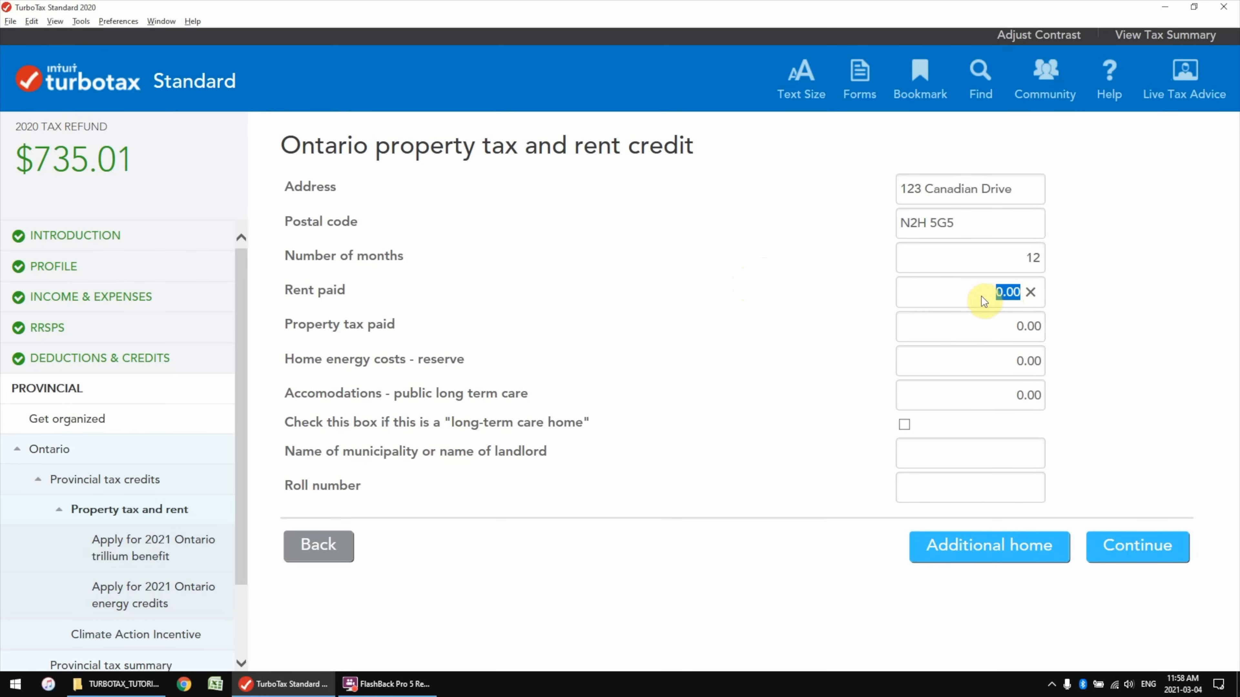
text(12000)
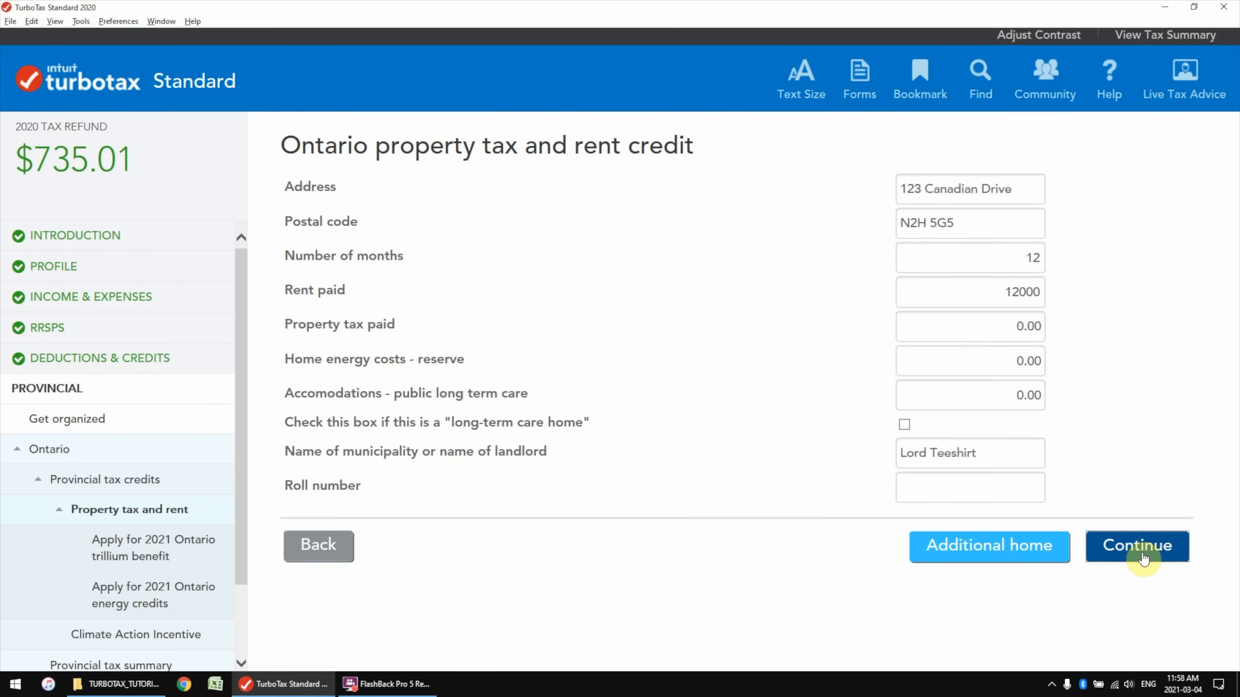
click(1135, 546)
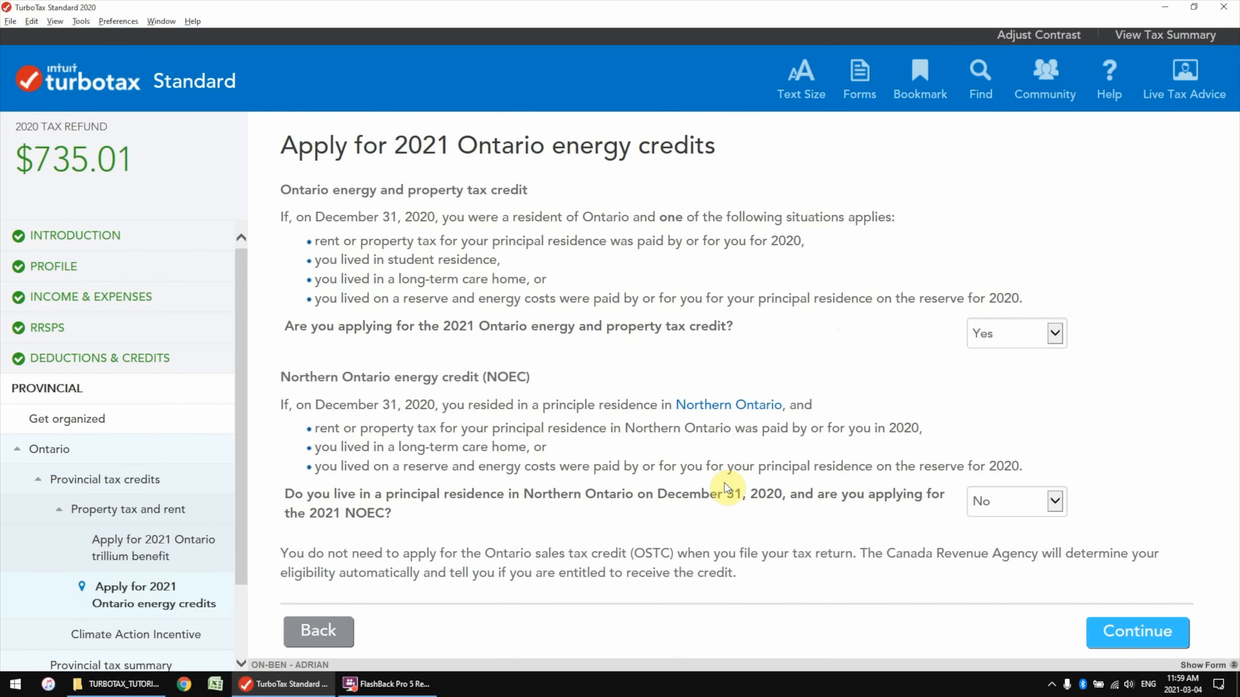
Claim the $300.00 Climate Action Incentive, answering No to the rural supplement, and reach the Ontario summary
key(Return)
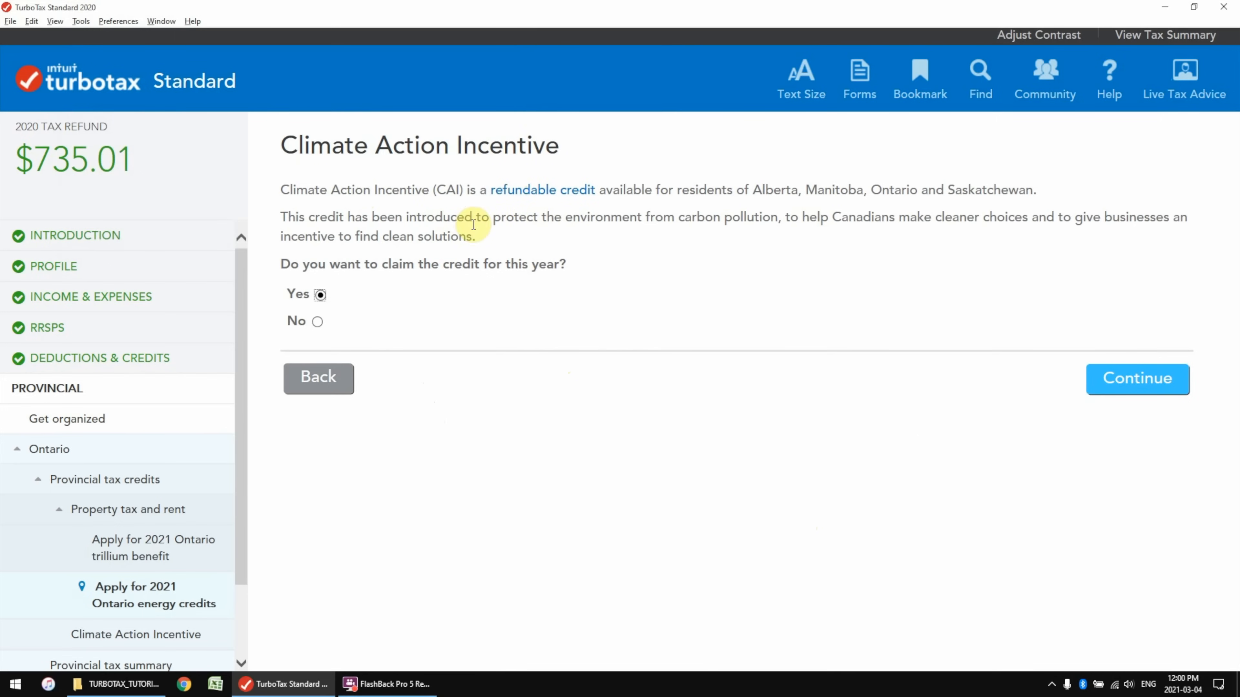
key(Return)
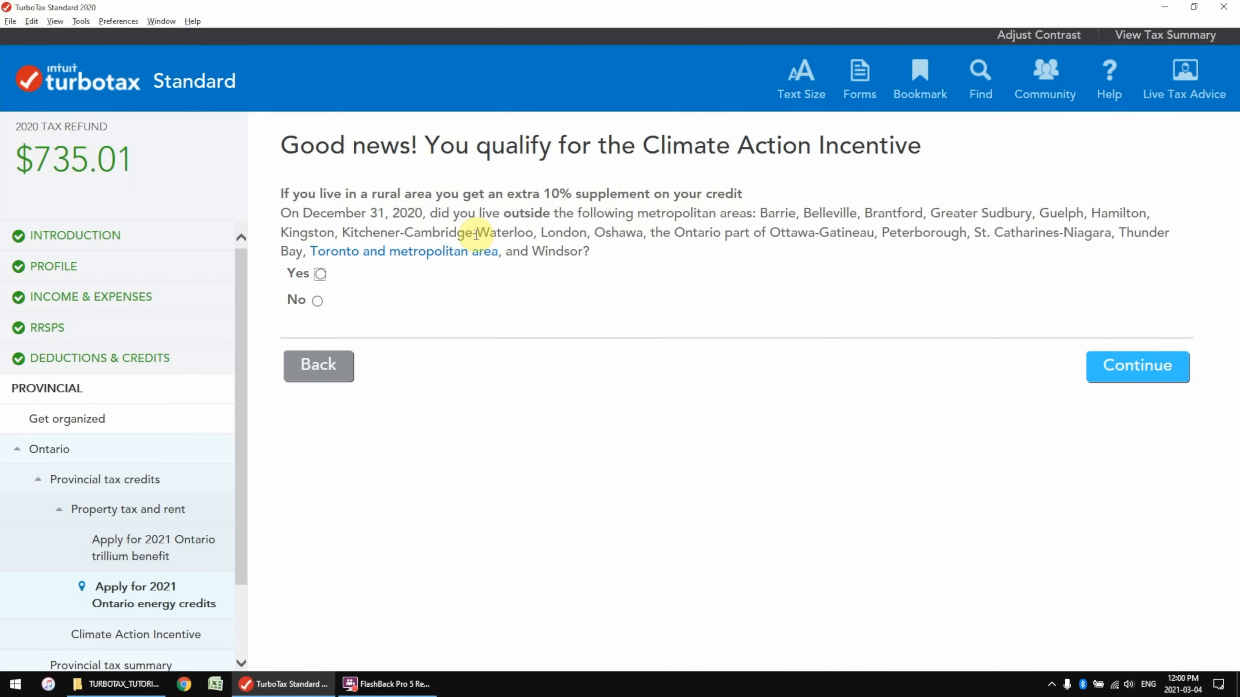
click(317, 300)
click(1151, 384)
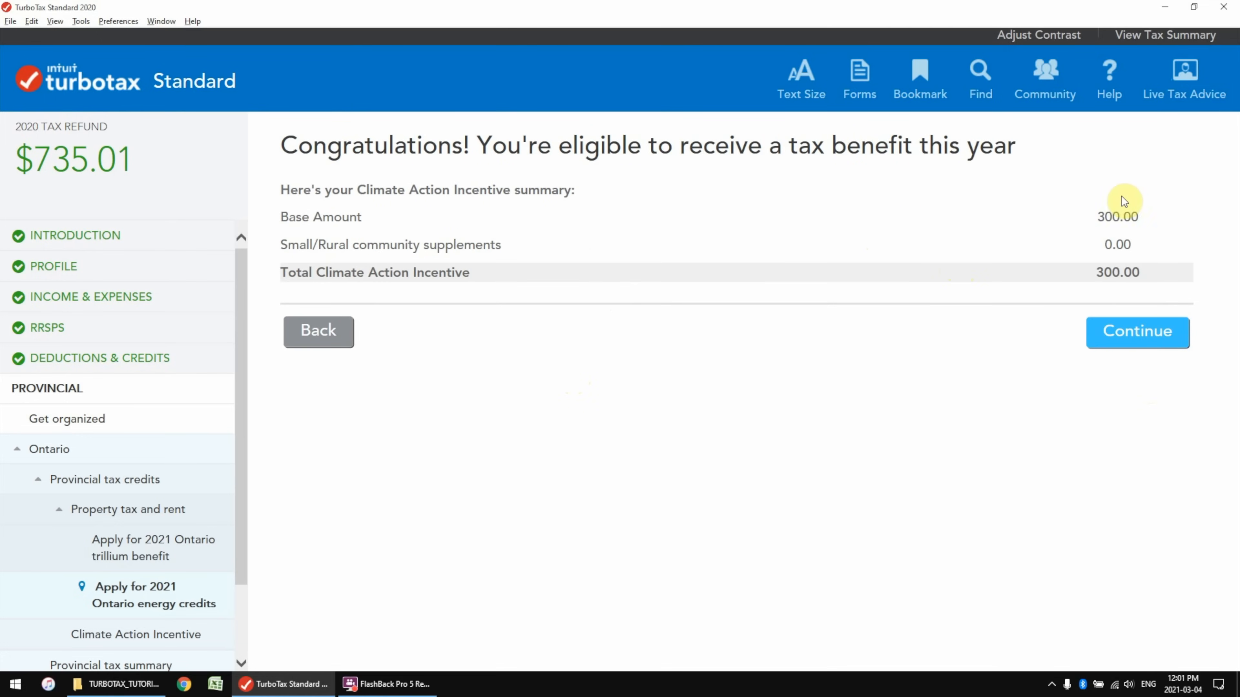
click(1140, 333)
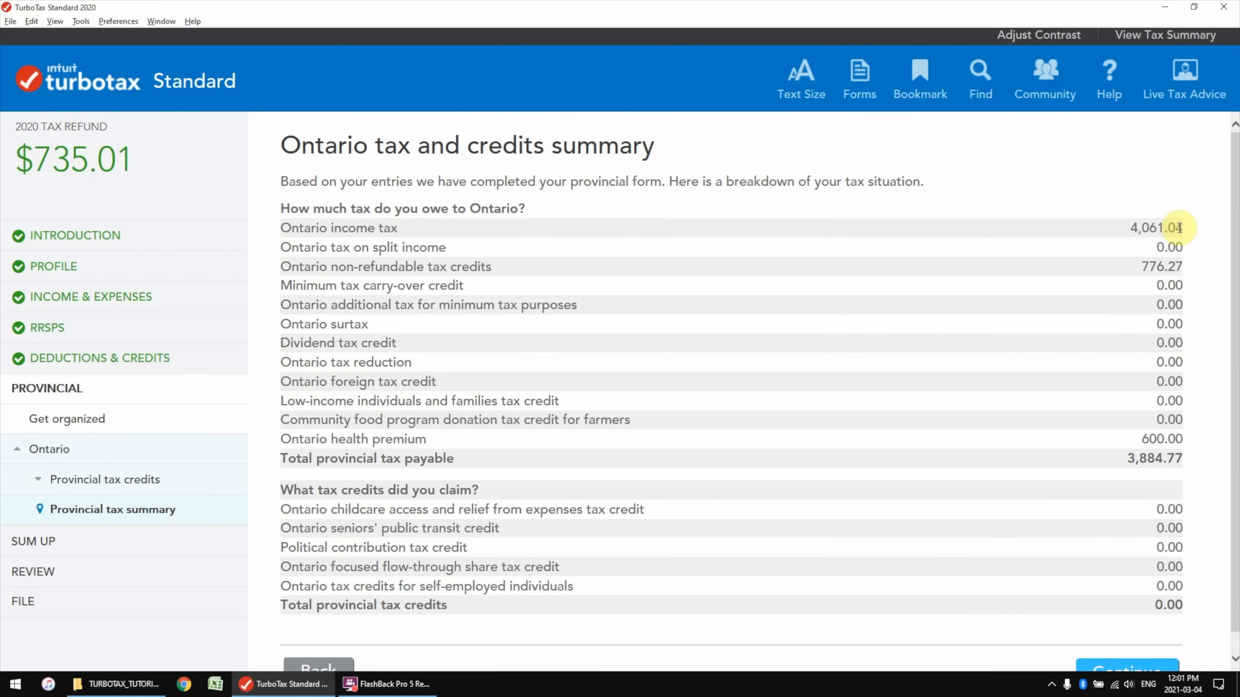
Check the Ontario income tax and 600.00 health premium, then complete the provincial section
drag(1182, 228, 1145, 228)
click(1141, 228)
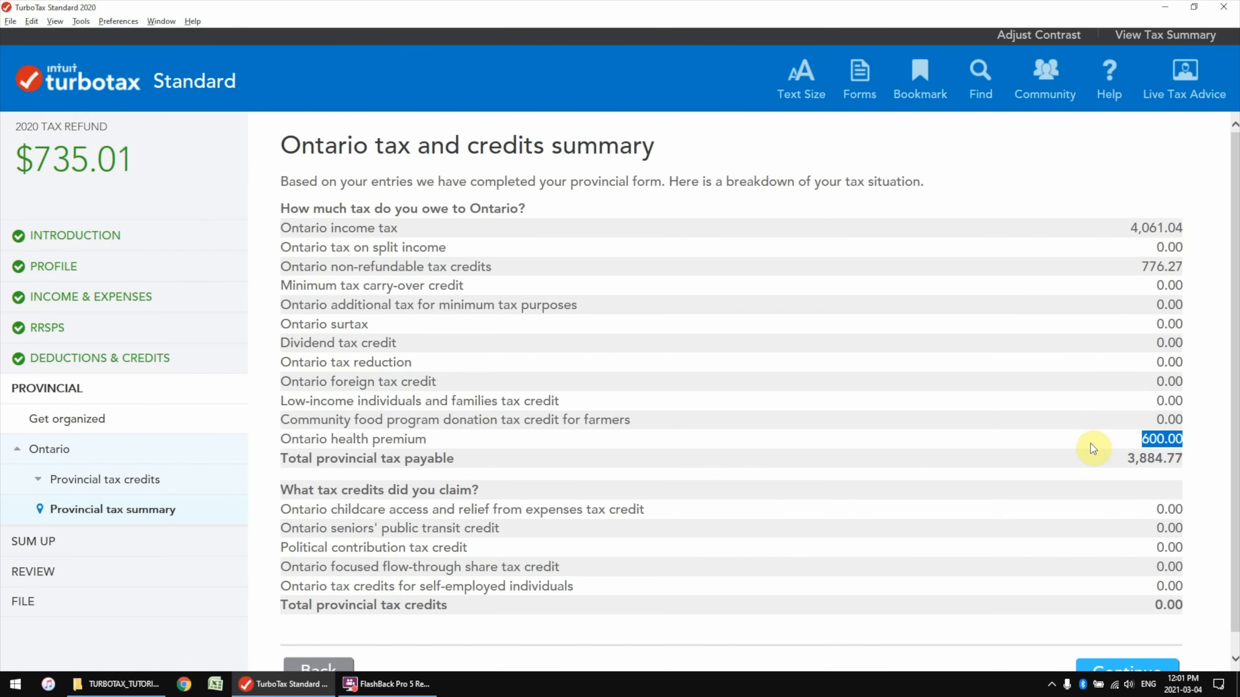
mouse_move(385, 440)
mouse_down()
mouse_move(321, 441)
mouse_move(416, 438)
mouse_up()
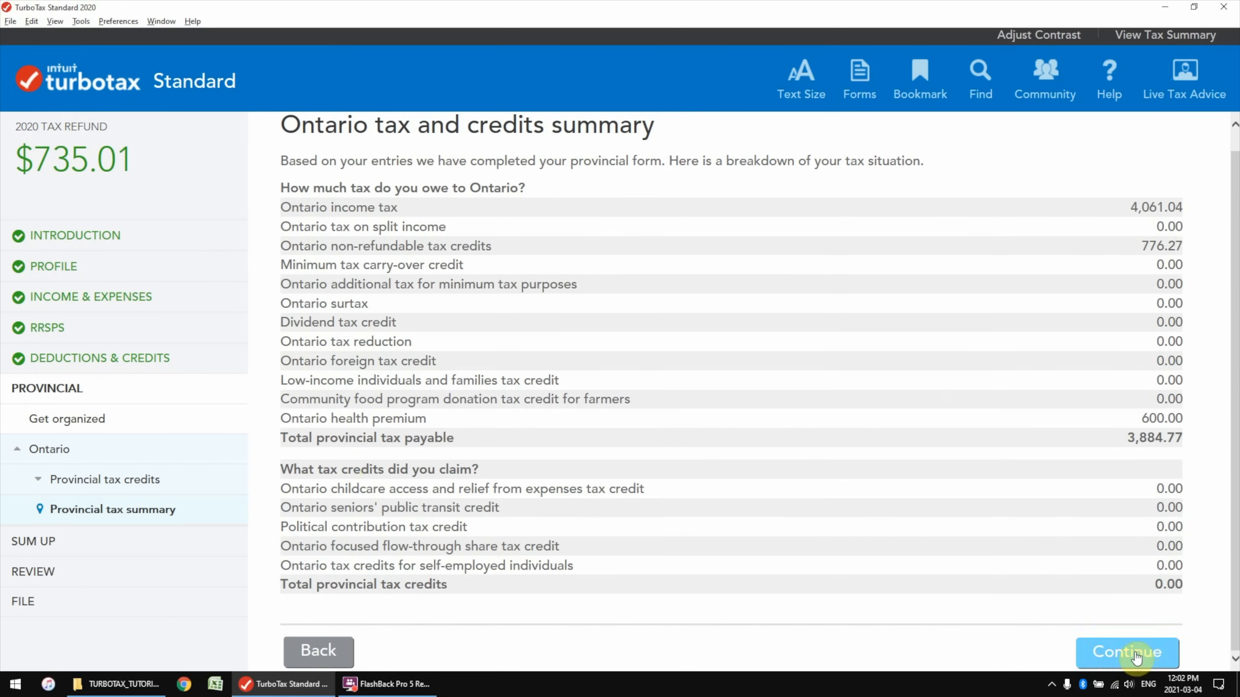
click(1135, 657)
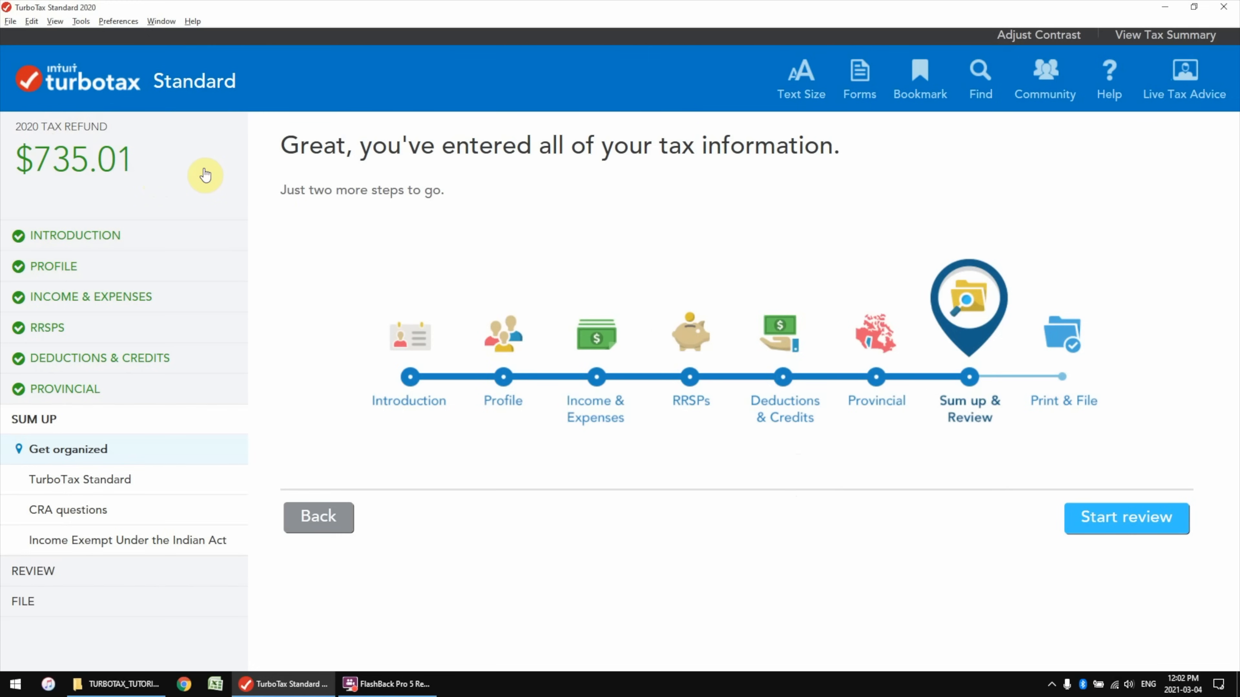
Start the review and answer Yes to Canadian citizenship and to Elections Canada authorization
click(1131, 520)
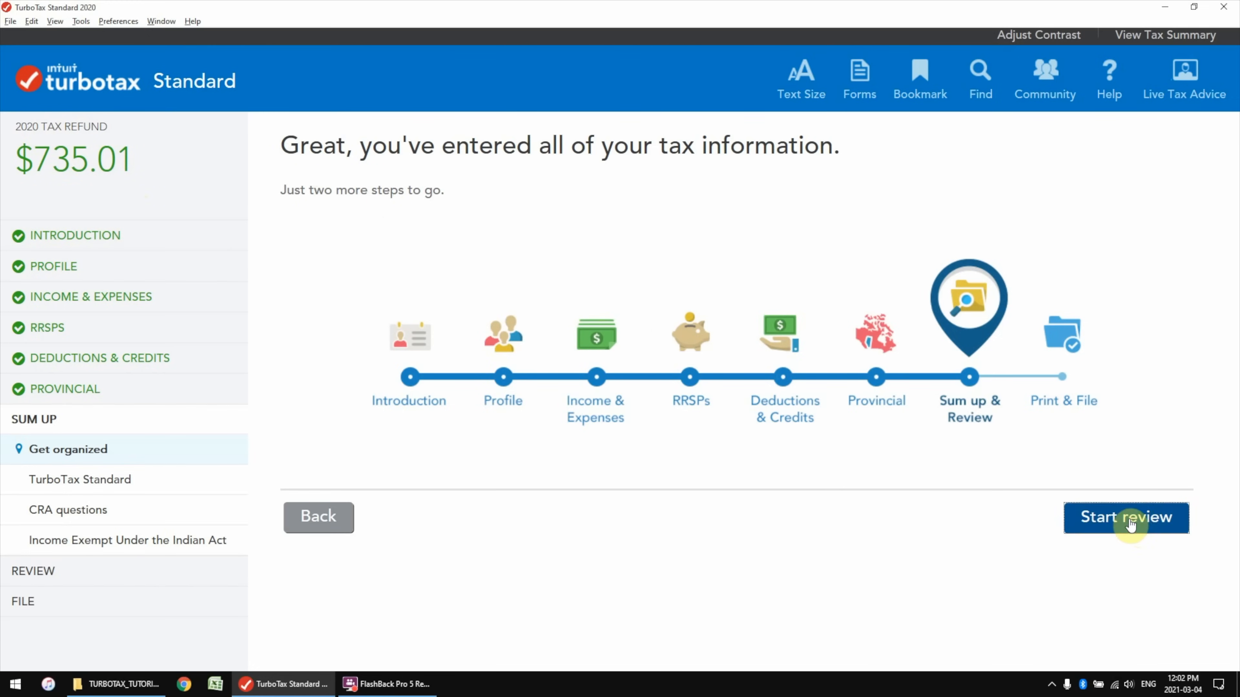
click(1175, 189)
click(1142, 203)
click(1141, 198)
click(1139, 193)
click(1138, 192)
click(1126, 202)
click(1159, 237)
click(1132, 261)
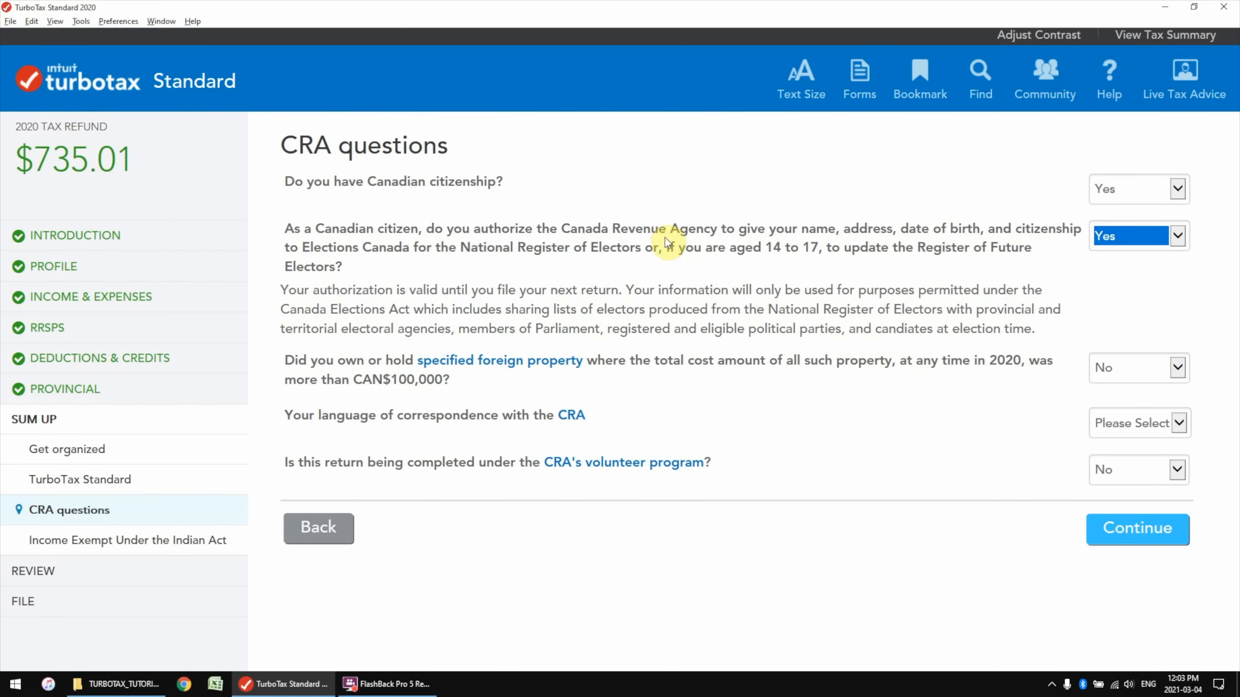
Keep No for foreign property, choose English for CRA correspondence, and submit the answers
click(1139, 366)
click(1114, 440)
click(1115, 430)
click(1115, 444)
click(1013, 420)
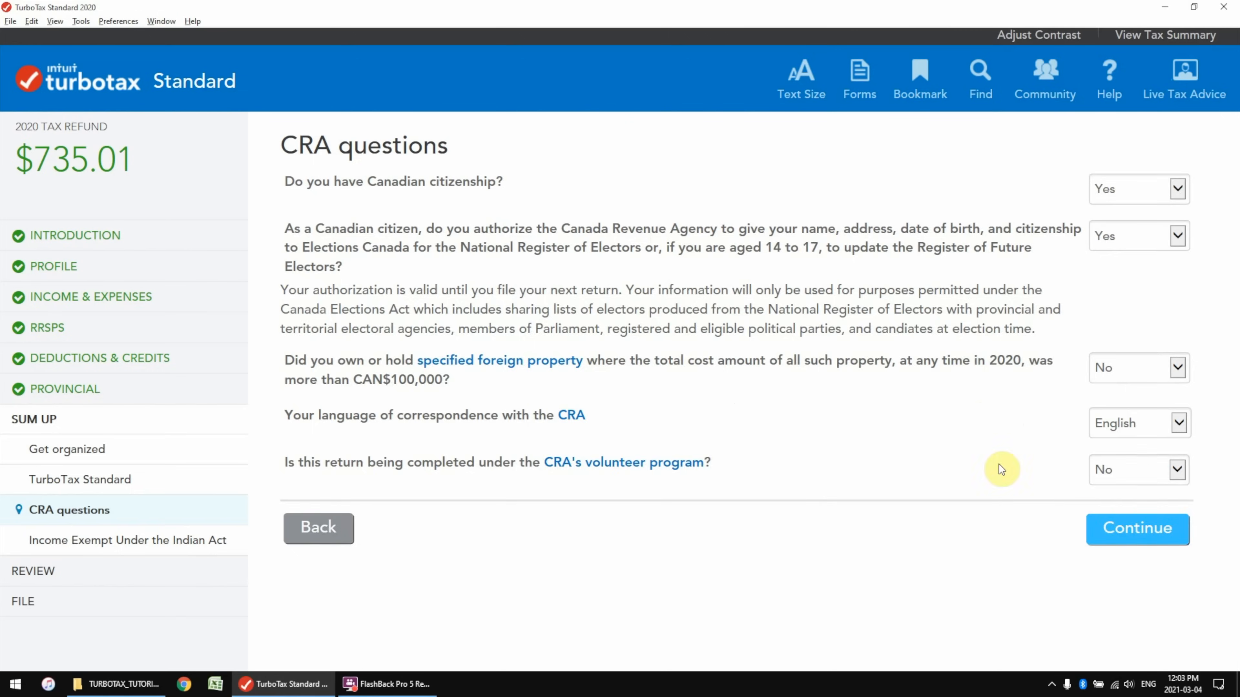
click(1138, 529)
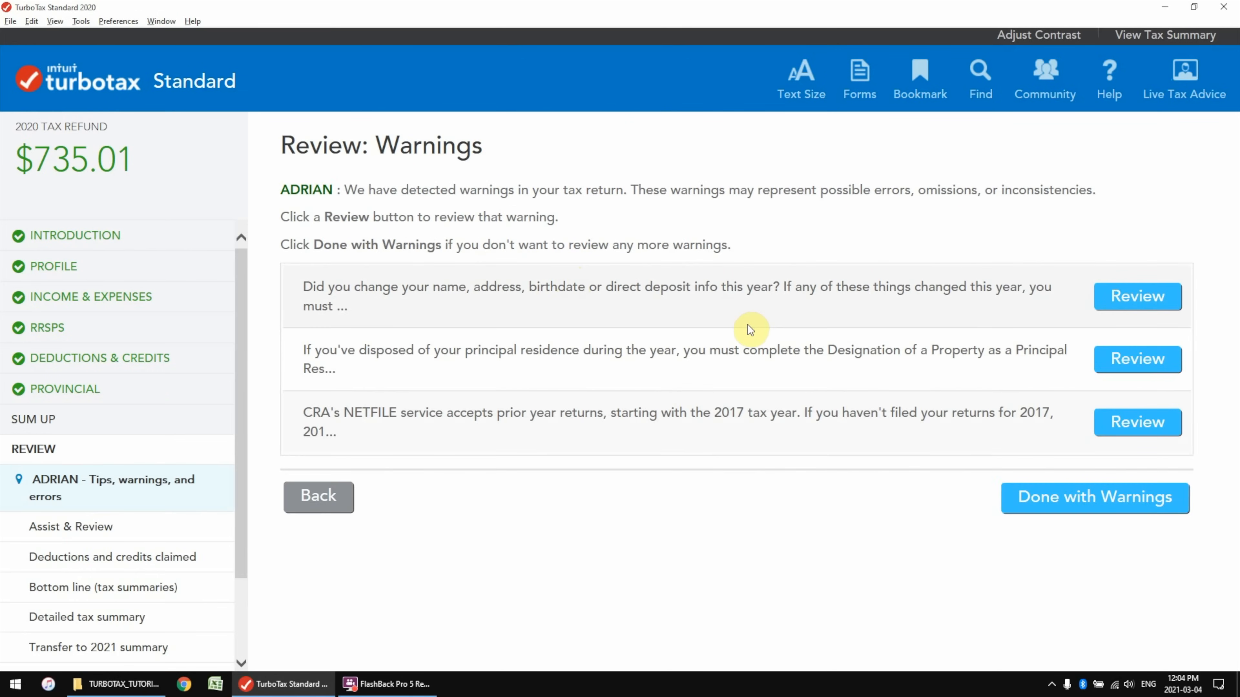
Ignore the first review warning, mark the NETFILE warning as applying, and decline the paid expert review
click(1137, 297)
click(1157, 327)
click(1135, 294)
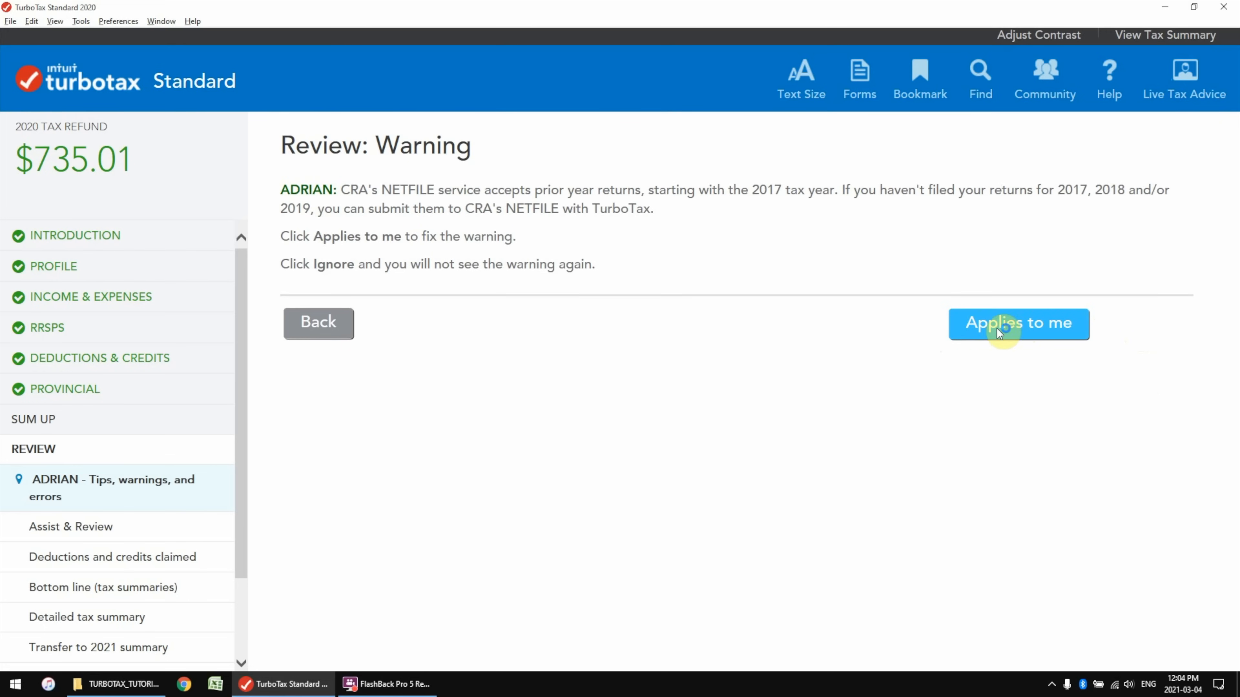
click(1008, 325)
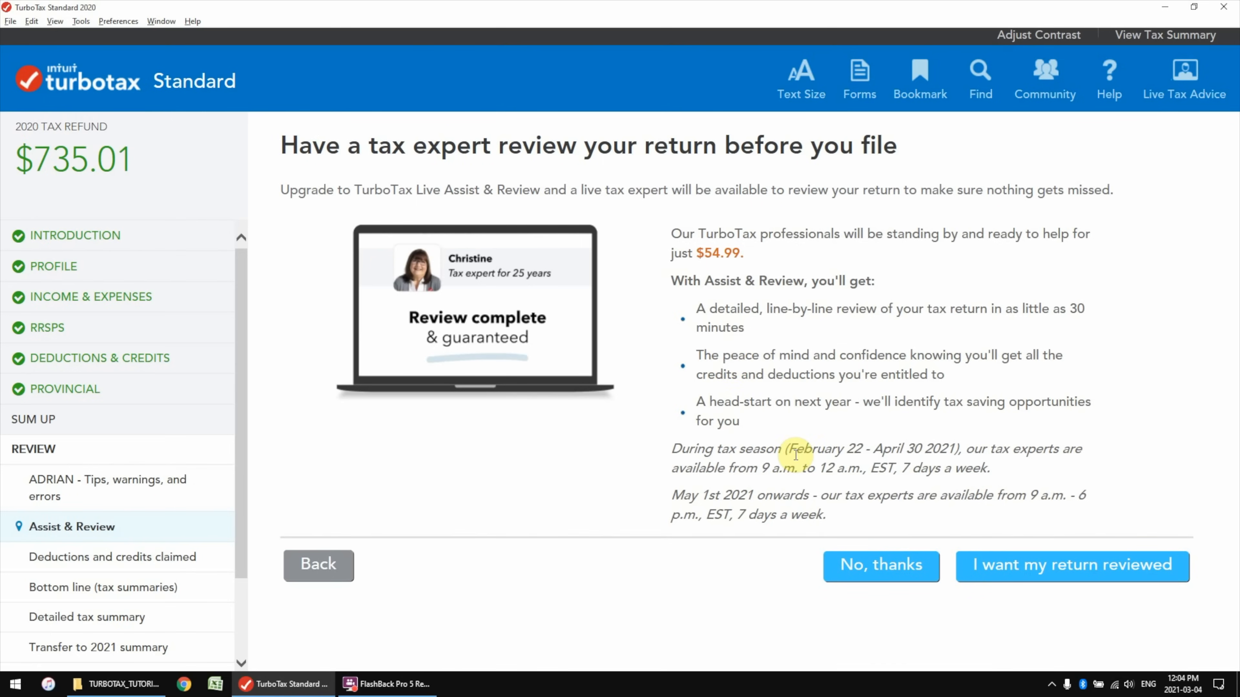
click(872, 565)
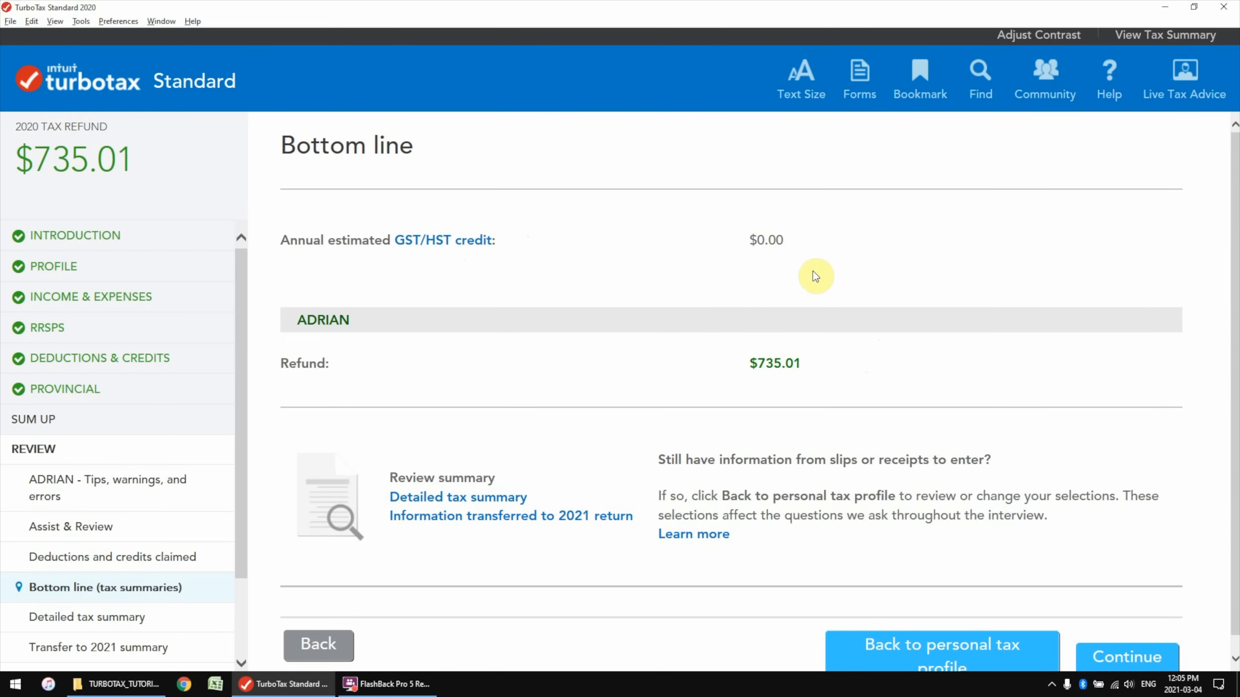
Skip the PDF copy and save the return to reach the $735.01 ready-to-file page
scroll(816, 275, down, 1)
click(1119, 640)
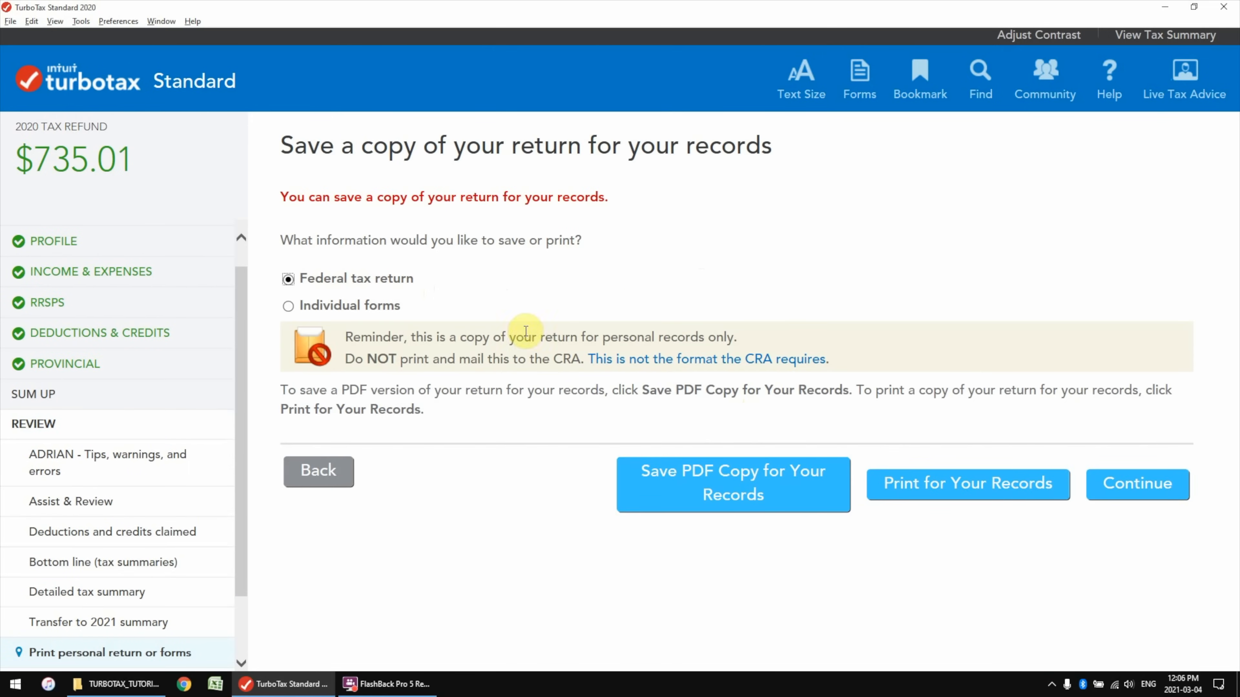
click(1147, 485)
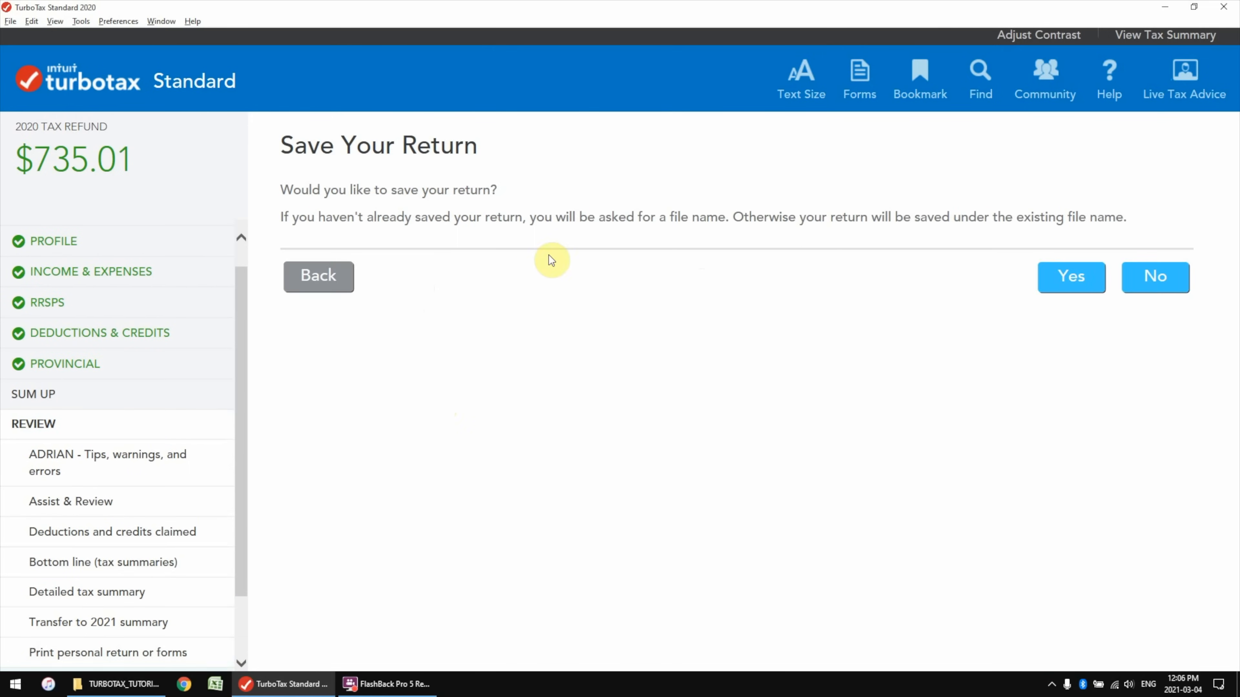
click(1071, 286)
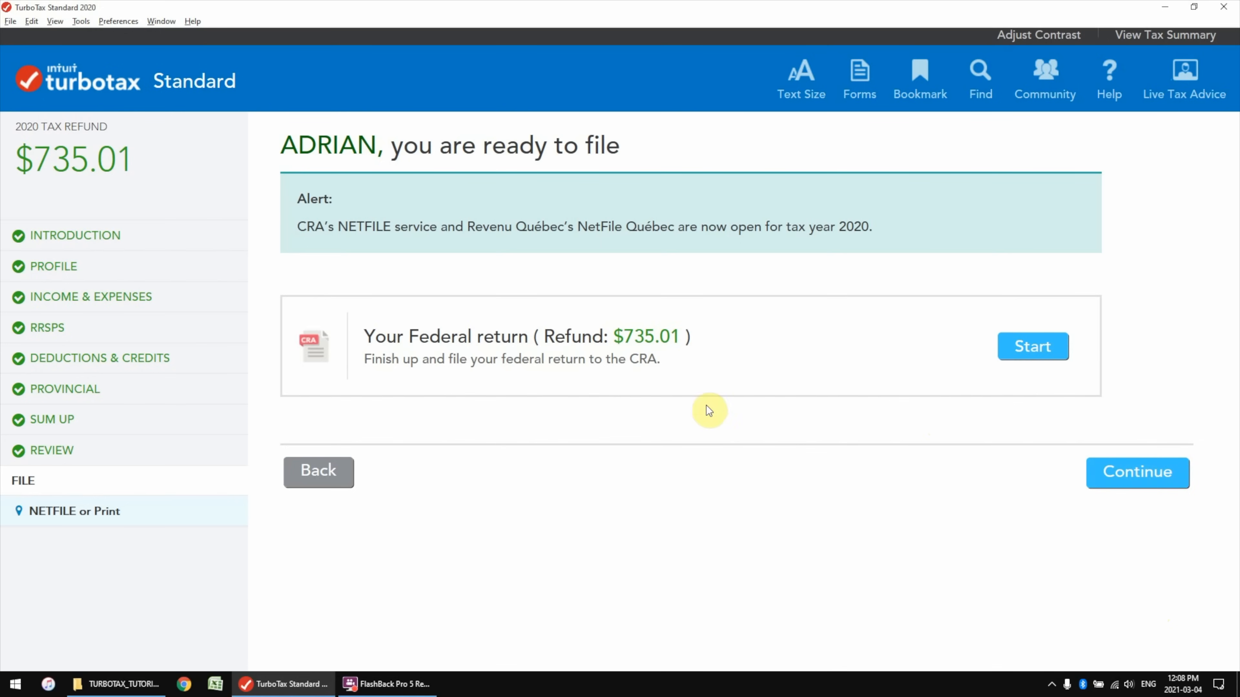
drag(682, 341, 611, 342)
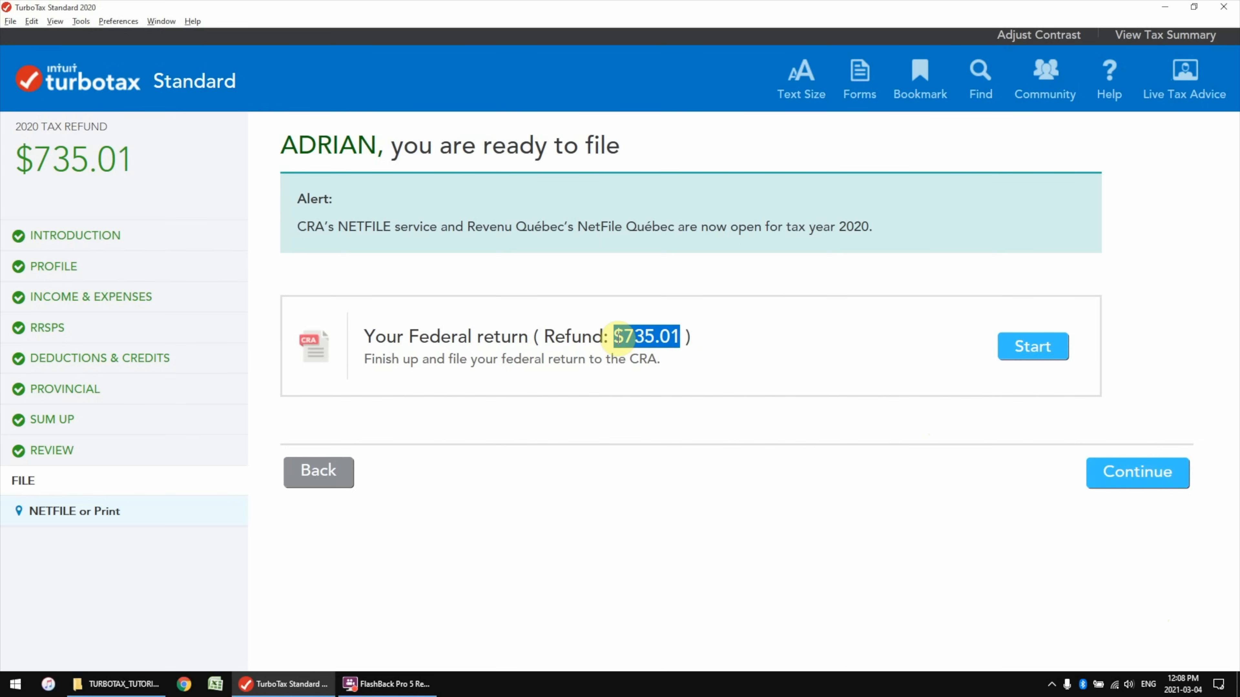
click(685, 337)
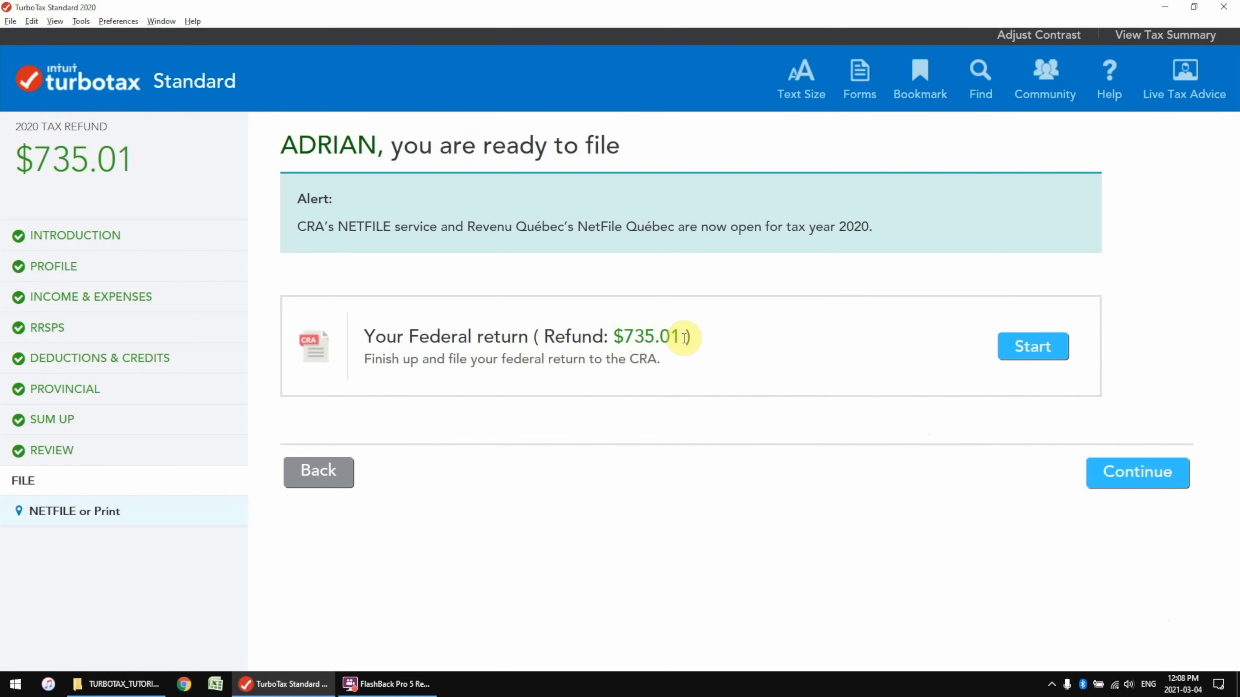